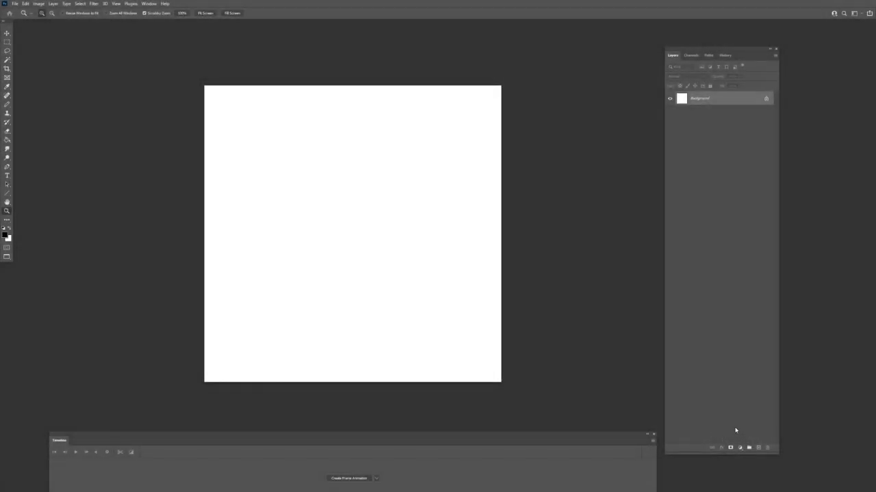
Step: Add a new empty layer above the background and try out a pencil stroke on it
click(758, 448)
key(b)
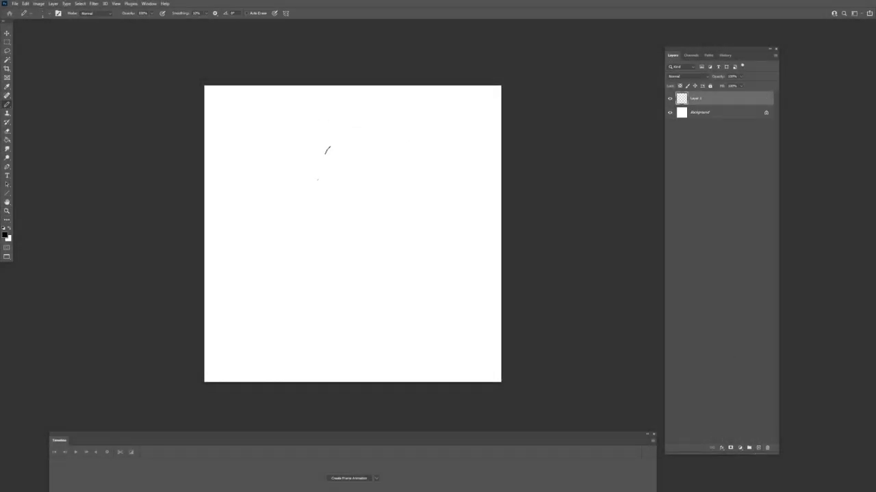
drag(317, 180, 336, 137)
key(ctrl+z)
key(z)
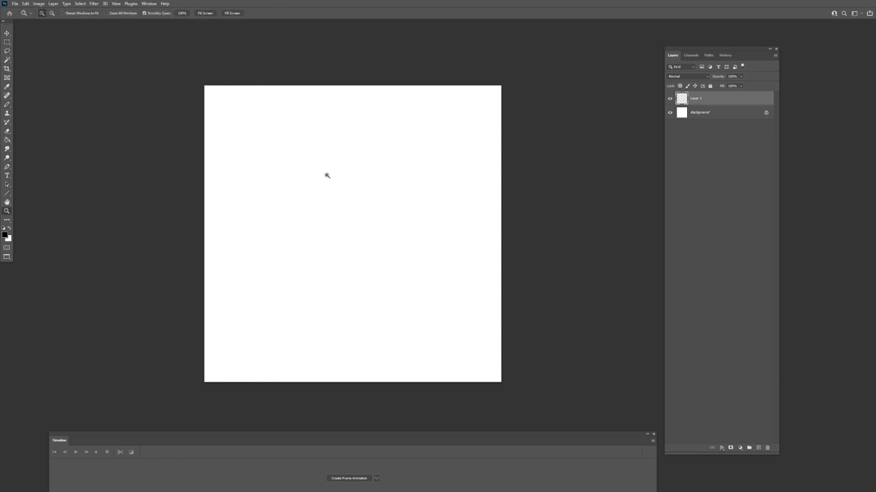
Step: Resize the image to 128 by 128 pixels with Nearest Neighbor resampling
key(ctrl+alt+i)
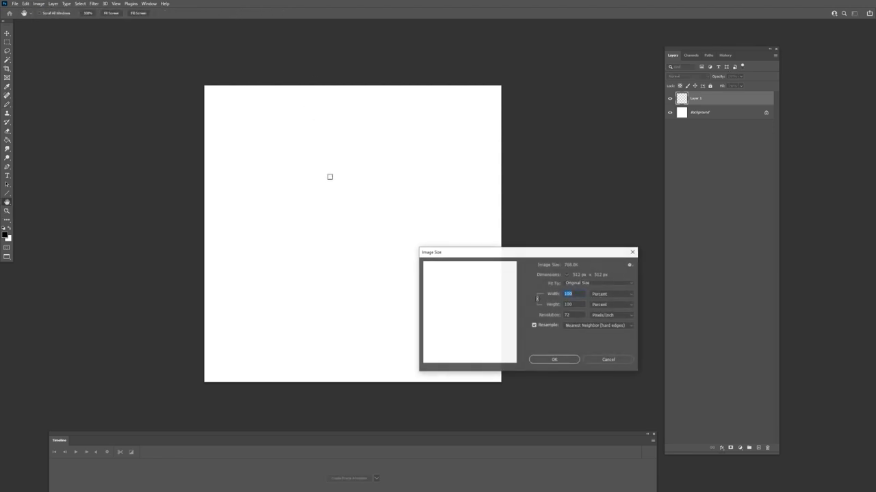
click(599, 297)
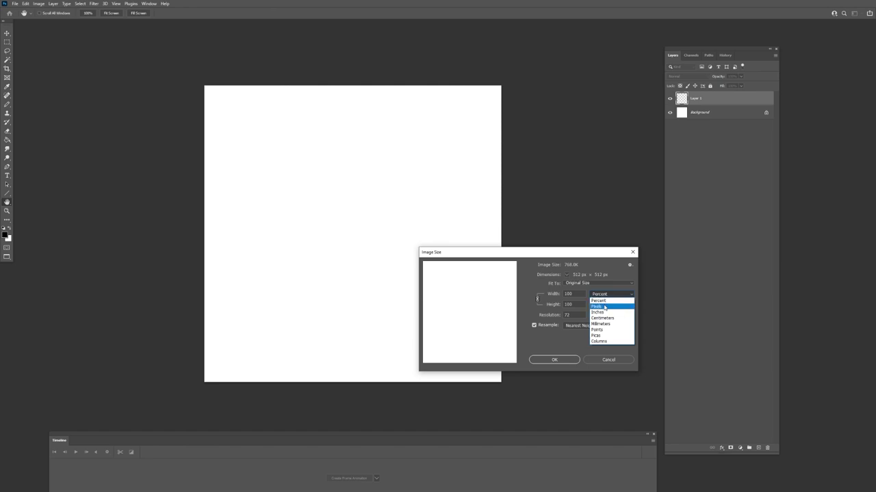
click(605, 305)
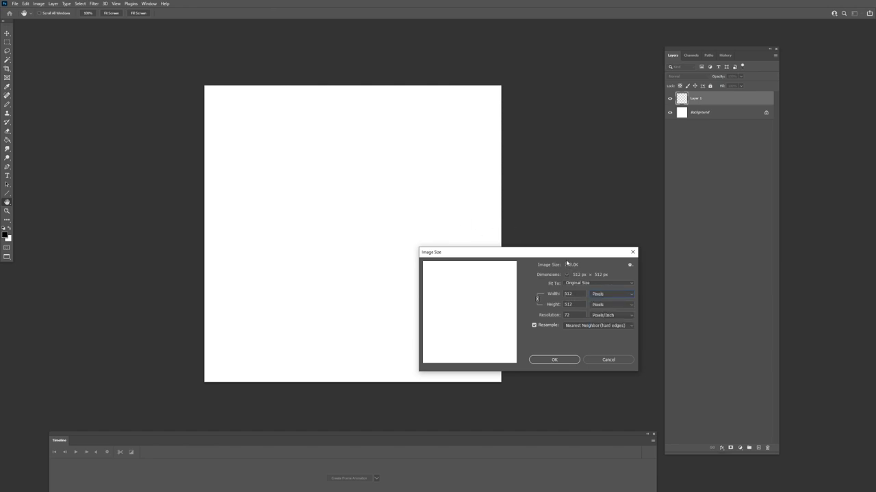
drag(567, 254, 352, 189)
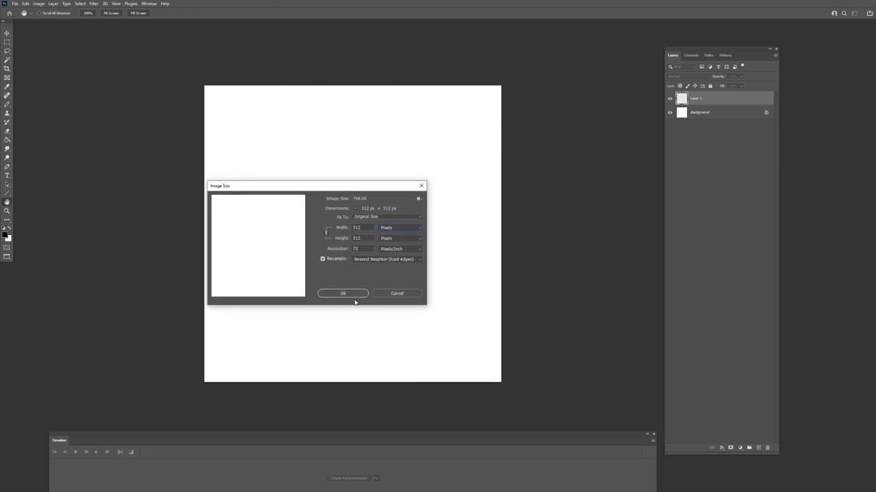
text(128)
key(Return)
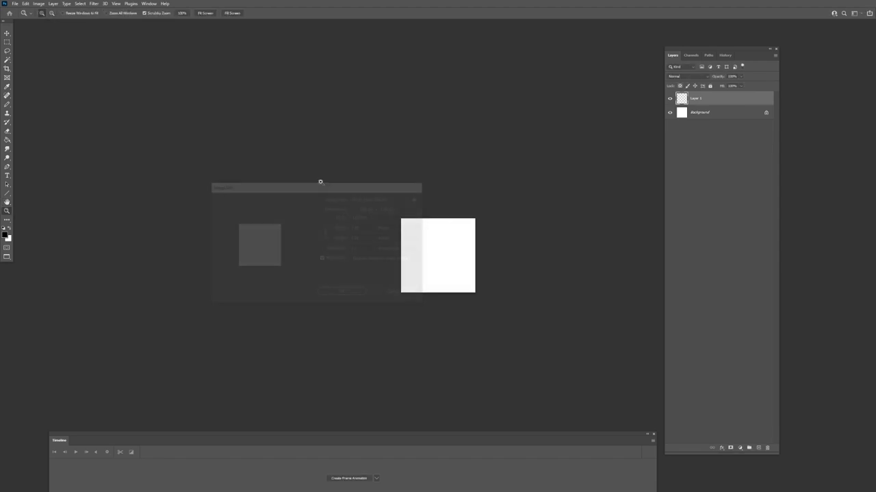
Step: Sketch the curved far side of the face with the black Pencil, from the forehead down to the cheek
drag(461, 271, 299, 201)
mouse_move(302, 210)
mouse_down()
mouse_move(315, 219)
mouse_move(309, 180)
mouse_up()
key(b)
key(ctrl+z)
mouse_move(280, 152)
mouse_down()
mouse_move(297, 189)
mouse_move(316, 178)
mouse_move(269, 135)
mouse_up()
key(z)
key(b)
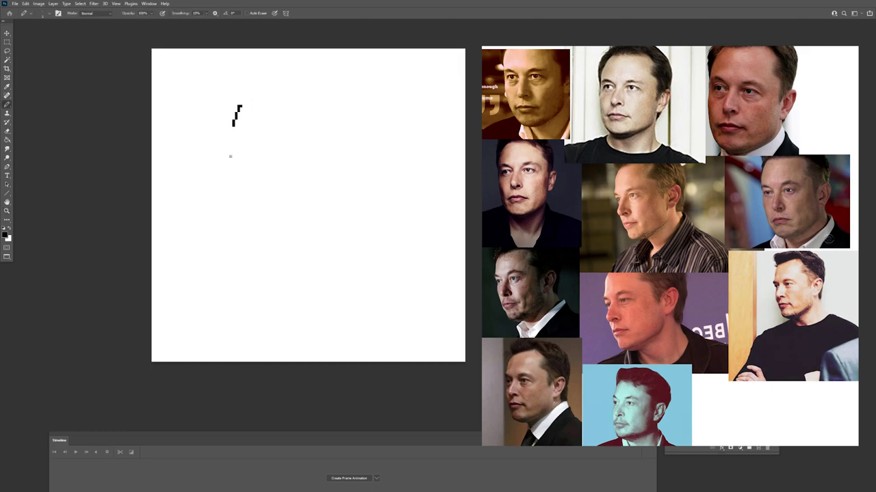
drag(230, 157, 238, 226)
scroll(239, 107, down, 2)
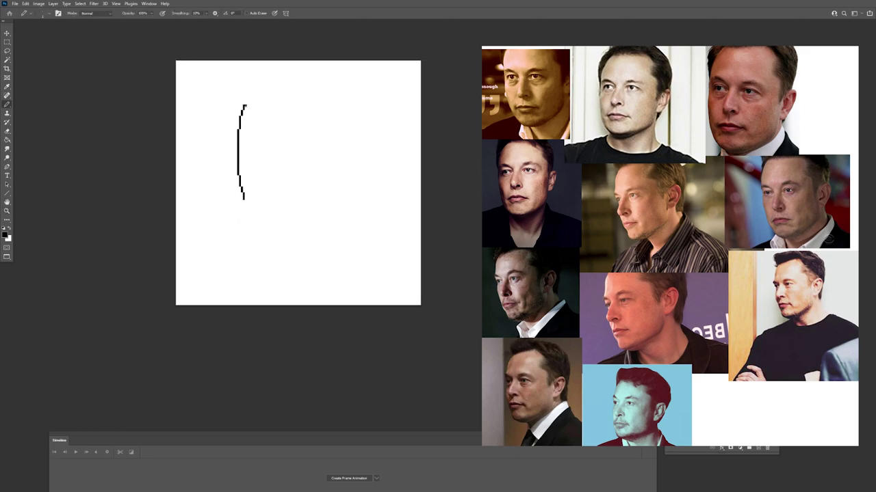
Step: Rough in the rest of the head outline: the crown, the back of the head, the jaw and the chin
drag(243, 107, 286, 82)
drag(301, 81, 351, 157)
mouse_move(318, 83)
mouse_down()
mouse_move(373, 175)
mouse_move(341, 228)
mouse_up()
drag(348, 210, 333, 248)
drag(239, 180, 251, 257)
drag(262, 260, 342, 237)
Step: Strengthen the far cheek contour and sketch the ear and the front hairline
drag(233, 134, 241, 236)
ctrl+drag(365, 167, 367, 193)
drag(354, 216, 342, 220)
drag(248, 107, 270, 95)
drag(282, 98, 295, 93)
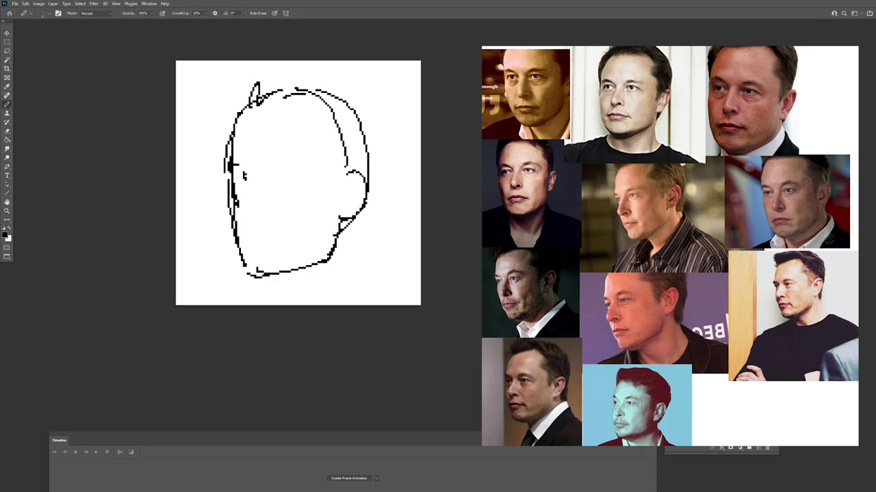
Step: Sketch the nose and mouth, and rework the far cheek and jaw contours
drag(244, 177, 268, 213)
drag(250, 236, 292, 236)
key(e)
drag(235, 175, 234, 215)
drag(236, 232, 261, 275)
drag(345, 230, 270, 277)
Step: Sketch the bridge of the nose, both eyes with their irises, and the near eyebrow
drag(245, 204, 253, 169)
drag(235, 178, 250, 178)
drag(278, 172, 309, 172)
drag(281, 179, 305, 180)
drag(240, 171, 248, 181)
drag(288, 170, 296, 177)
drag(274, 161, 295, 154)
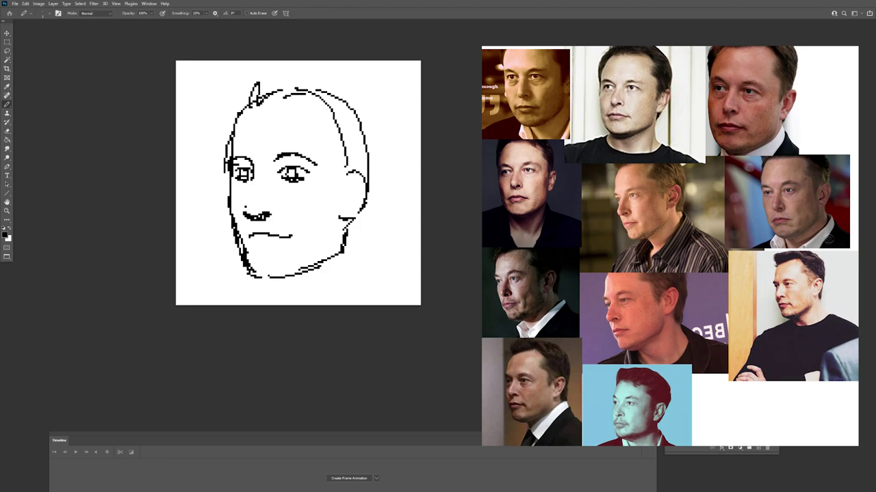
Step: Undo the last two strokes and redraw the jaw corner below the ear
key(ctrl+z)
key(ctrl+z)
drag(348, 232, 340, 253)
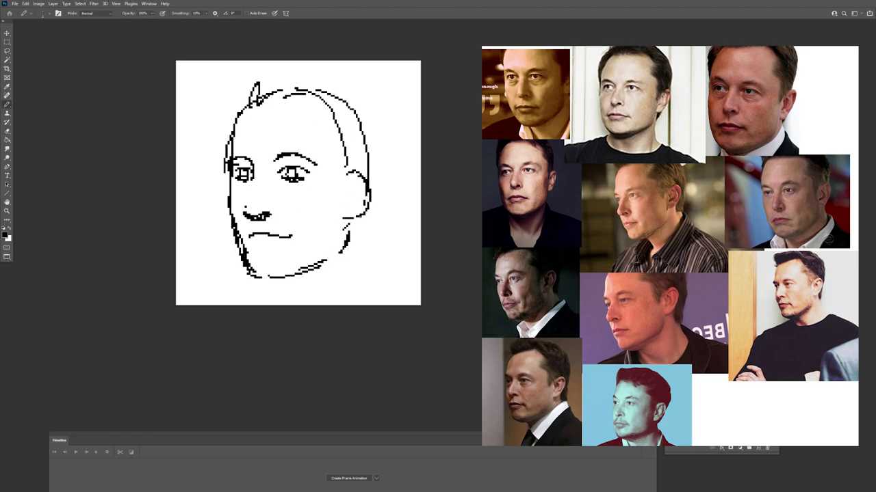
Step: Sketch the outer hair contour at the front tuft and the back of the head, and touch up the forehead edge
drag(373, 95, 373, 208)
drag(249, 99, 269, 75)
drag(328, 80, 382, 112)
drag(269, 75, 327, 80)
key(ctrl+z)
drag(247, 113, 241, 134)
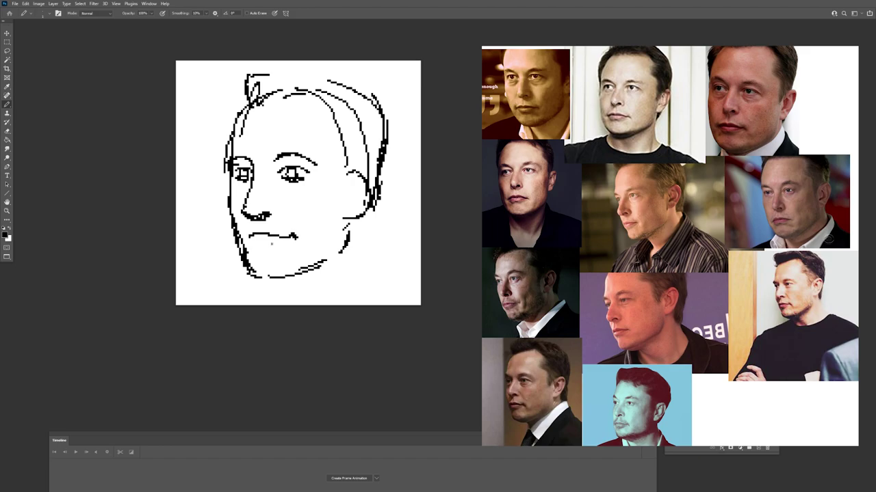
Step: Close the chin line and redraw the hairline running down the temple toward the ear
drag(253, 277, 277, 279)
key(e)
key(b)
mouse_move(313, 92)
mouse_down()
mouse_move(348, 136)
mouse_move(340, 183)
mouse_up()
key(e)
key(b)
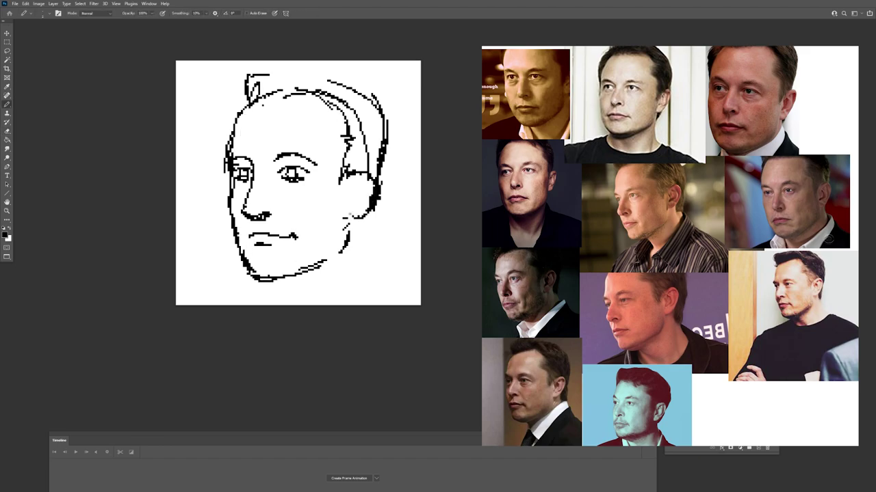
Step: Extend the line behind the ear, shift the sketch slightly left, and add a crease beside the near eye
key(e)
key(b)
drag(373, 209, 366, 225)
key(v)
drag(329, 199, 322, 201)
key(b)
drag(272, 171, 268, 186)
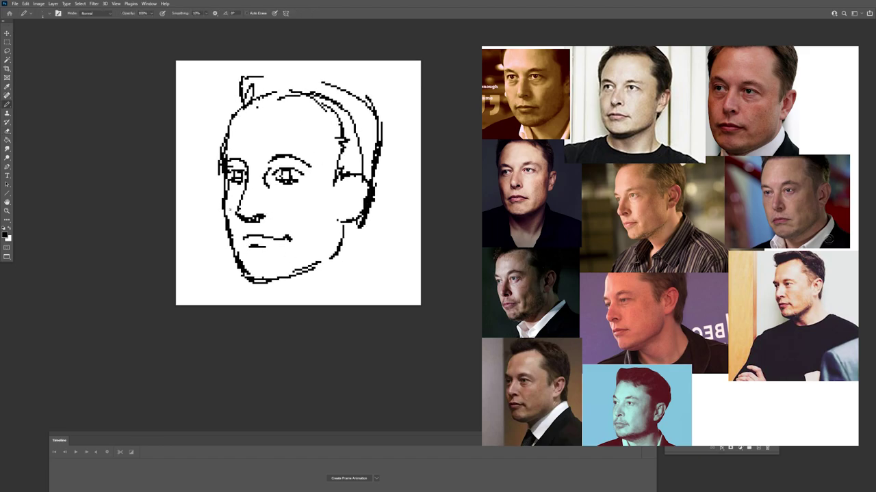
Step: Thicken the chin line and trim the underside of the nose with the Eraser
key(e)
key(b)
drag(246, 274, 268, 279)
key(e)
drag(240, 216, 254, 221)
Step: Sketch hair strands across the top of the head and round out the front tuft
key(b)
mouse_move(250, 96)
mouse_down()
mouse_move(315, 77)
mouse_move(362, 101)
mouse_move(334, 181)
mouse_move(315, 97)
mouse_up()
drag(239, 102, 231, 81)
key(v)
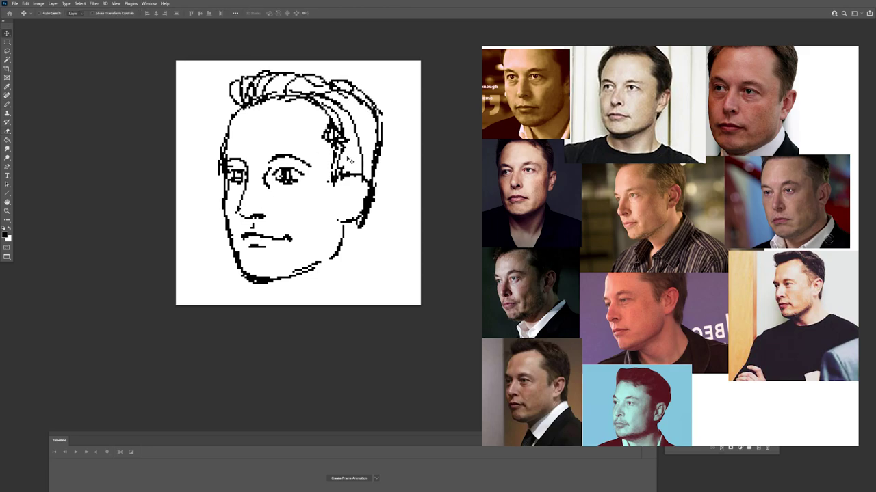
Step: Clean up the far cheek contour and sketch the front hair edge up from the forehead
key(e)
key(b)
drag(226, 219, 233, 239)
key(e)
key(b)
drag(225, 137, 232, 89)
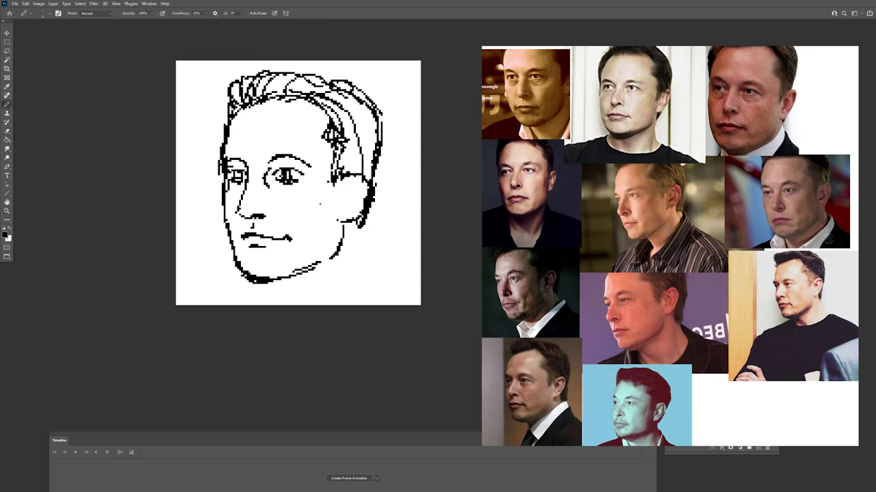
Step: Flip the canvas horizontally, correct the back of the head, jaw and chin contours, and flip it back
key(ctrl+shift+h)
drag(256, 234, 274, 261)
key(e)
drag(234, 94, 220, 122)
key(b)
drag(216, 152, 223, 182)
drag(305, 269, 325, 279)
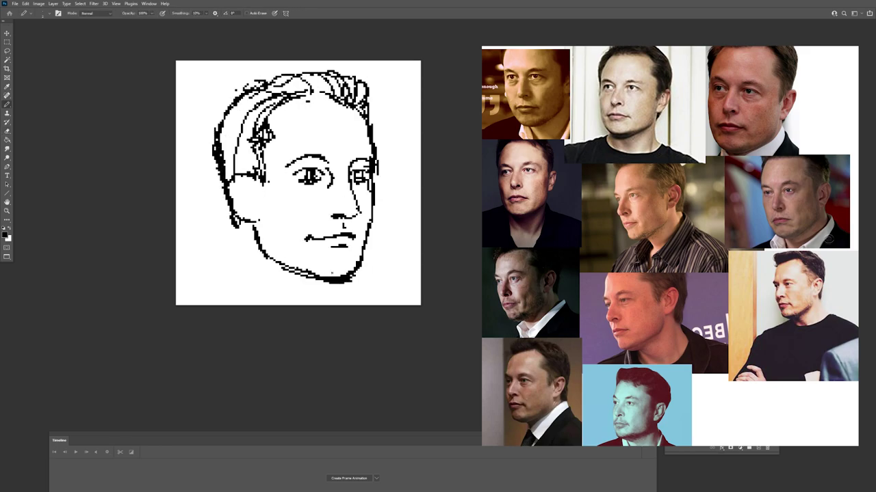
drag(262, 258, 280, 268)
drag(360, 249, 355, 278)
key(ctrl+shift+h)
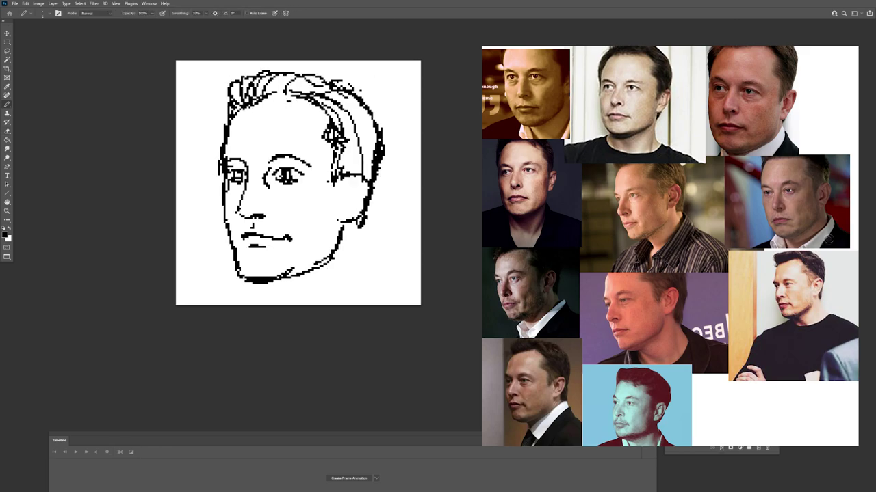
Step: Lower the sketch layer's opacity to 13% as a tracing guide
key(0)
key(5)
key(1)
key(3)
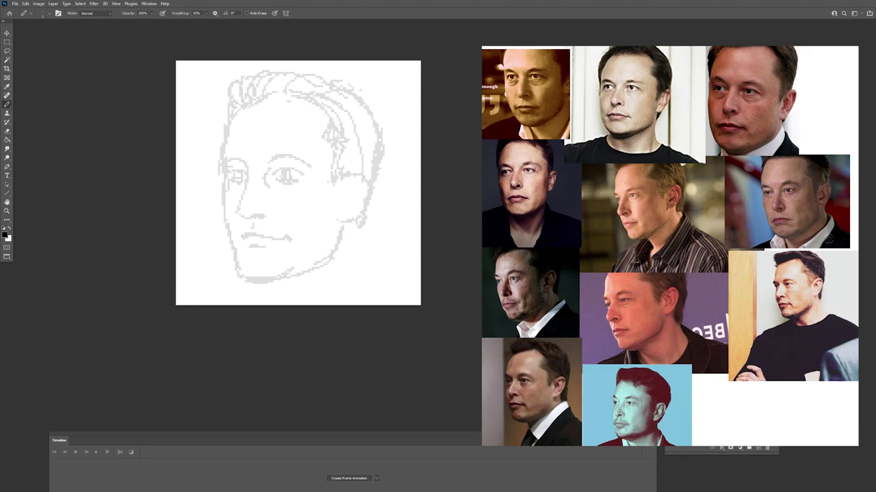
Step: Trace the bridge of the nose in black pixels on a new layer above the faded sketch
key(z)
mouse_move(250, 195)
mouse_down()
mouse_move(263, 203)
mouse_move(253, 237)
mouse_up()
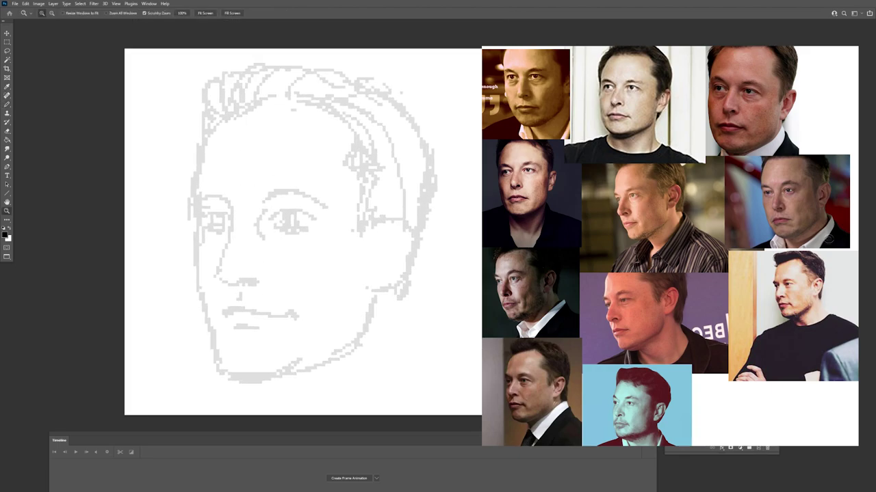
mouse_move(251, 163)
mouse_down()
mouse_move(264, 151)
mouse_move(269, 191)
mouse_up()
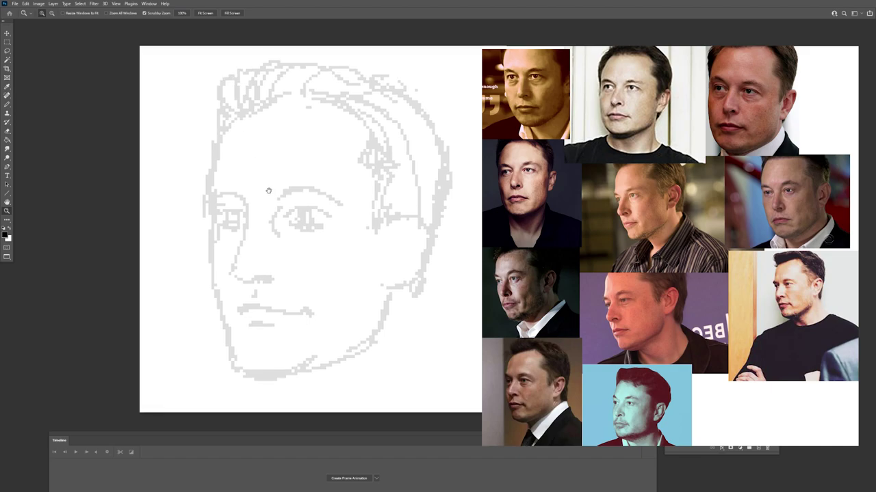
key(b)
shift+click(247, 216)
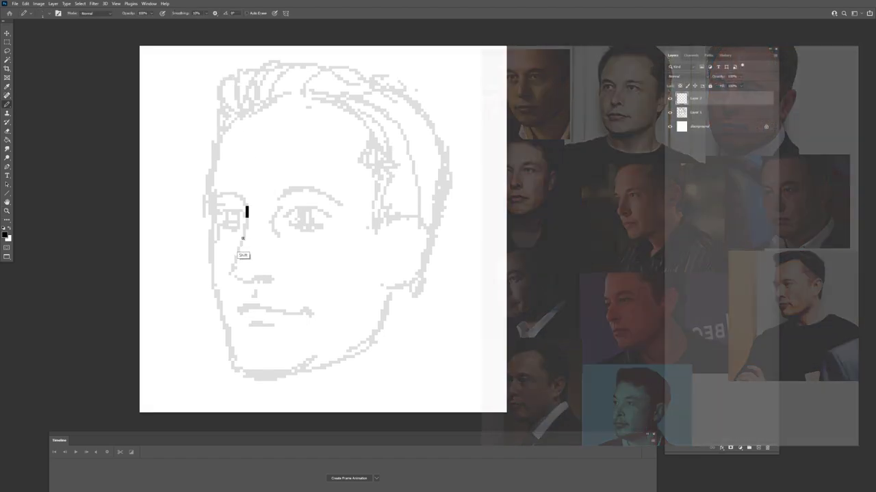
shift+click(244, 240)
mouse_move(238, 261)
mouse_down()
mouse_move(241, 221)
mouse_move(231, 240)
mouse_up()
Step: Clean up the nose tip and draw the nose's underside, nostril and side wing
key(e)
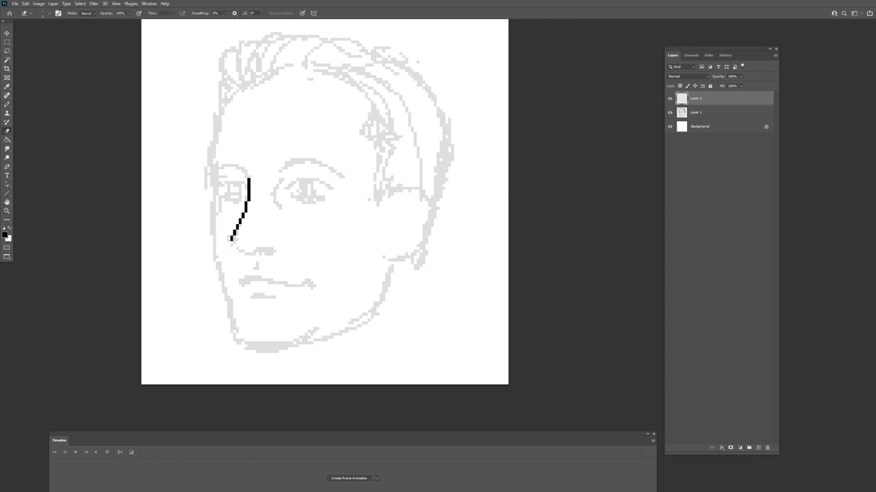
click(232, 240)
key(b)
drag(235, 248, 246, 255)
key(e)
key(b)
drag(251, 249, 270, 249)
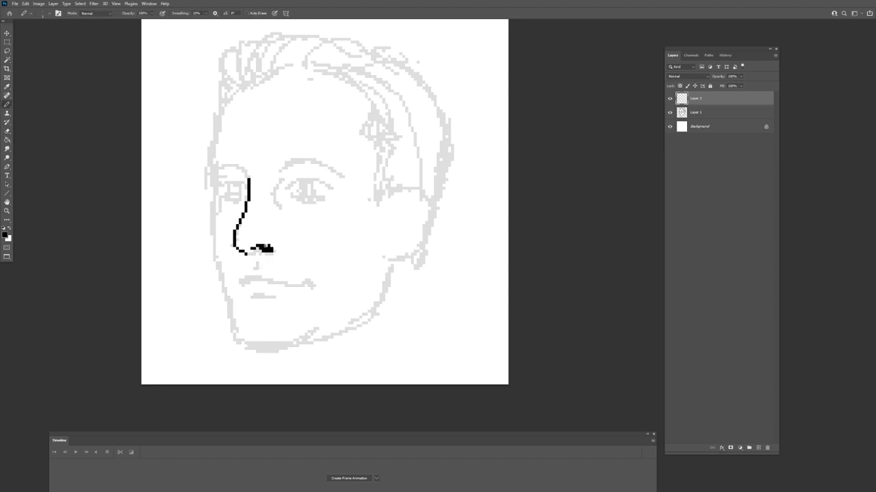
scroll(262, 266, down, 1)
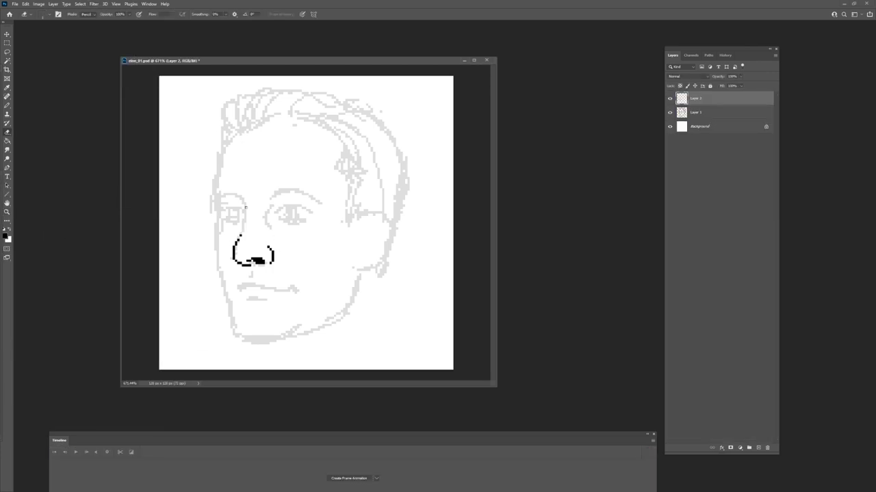
mouse_move(247, 207)
mouse_down()
mouse_move(240, 247)
mouse_move(270, 263)
mouse_up()
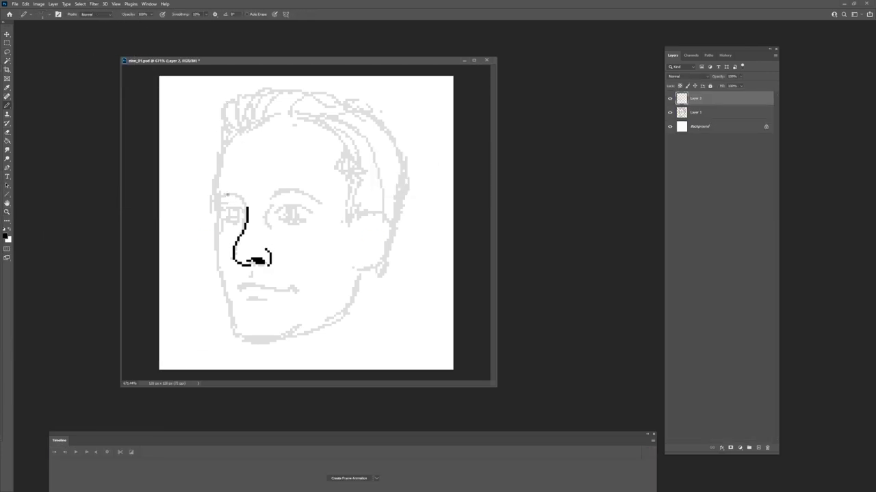
Step: Draw thick black eyebrows and outline the upper and lower lids of both eyes
mouse_move(214, 195)
mouse_down()
mouse_move(245, 198)
mouse_move(233, 189)
mouse_up()
mouse_move(272, 196)
mouse_down()
mouse_move(309, 189)
mouse_move(317, 199)
mouse_move(303, 220)
mouse_up()
drag(222, 214, 244, 213)
drag(222, 216, 242, 220)
key(e)
key(b)
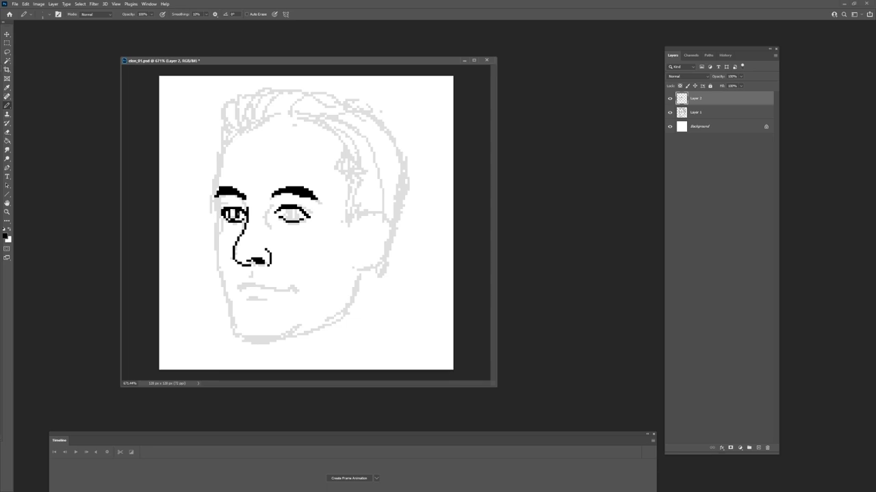
Step: Add irises to the eyes and curved lines beneath the lower lids
key(e)
key(b)
key(i)
key(b)
key(e)
key(b)
drag(286, 218, 306, 230)
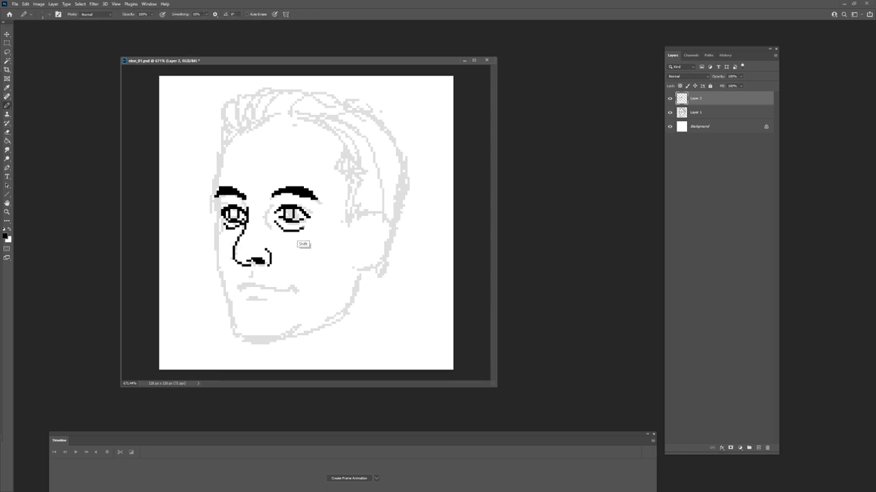
Step: Draw the lips and trace the far face contour from the chin up to the front hairline
mouse_move(255, 288)
mouse_down()
mouse_move(291, 289)
mouse_move(266, 302)
mouse_up()
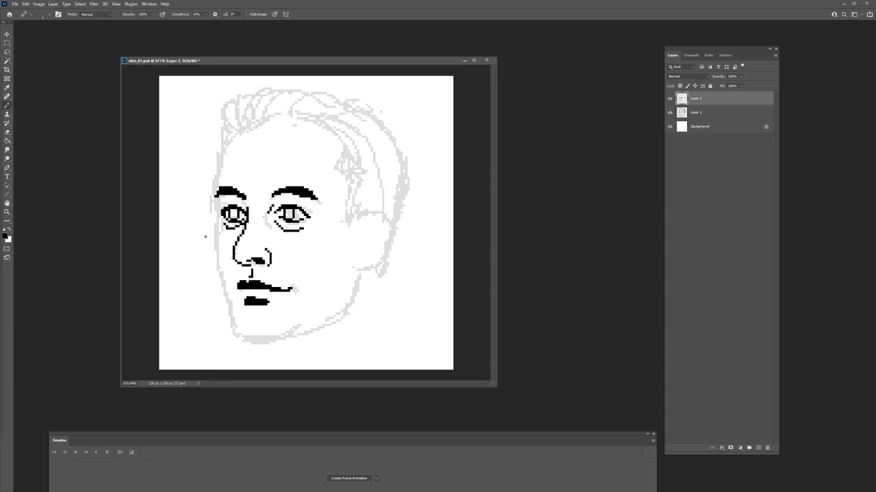
mouse_move(215, 225)
mouse_down()
mouse_move(234, 327)
mouse_move(259, 339)
mouse_move(293, 336)
mouse_up()
mouse_move(217, 250)
mouse_down()
mouse_move(216, 214)
mouse_move(278, 121)
mouse_up()
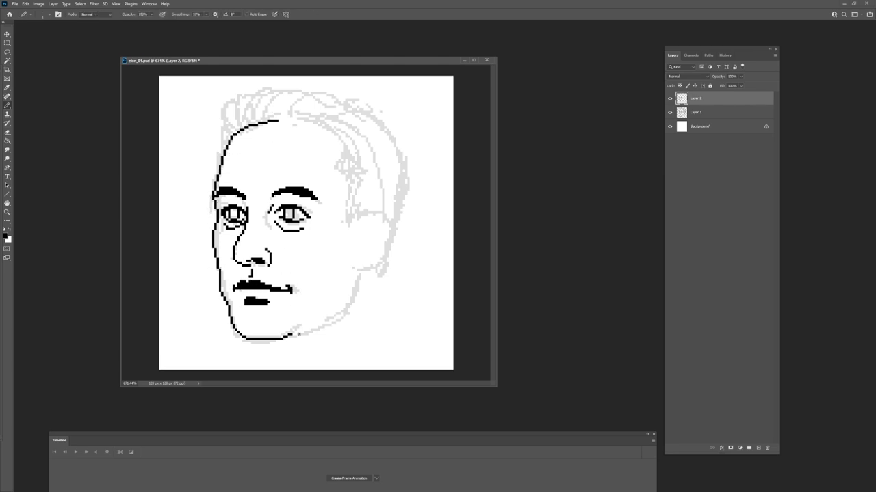
Step: Trace the near jawline up to the ear and draw the ear's outline and inner folds
drag(299, 334, 351, 295)
drag(357, 225, 354, 270)
drag(365, 239, 364, 255)
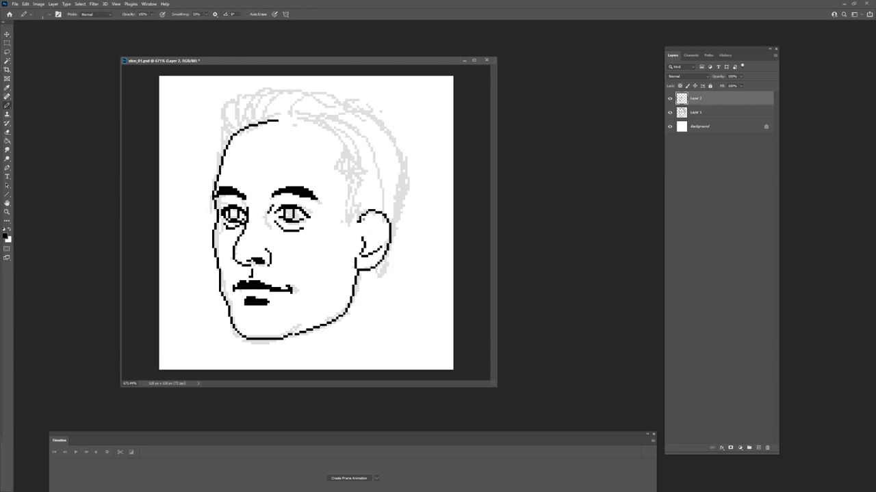
key(e)
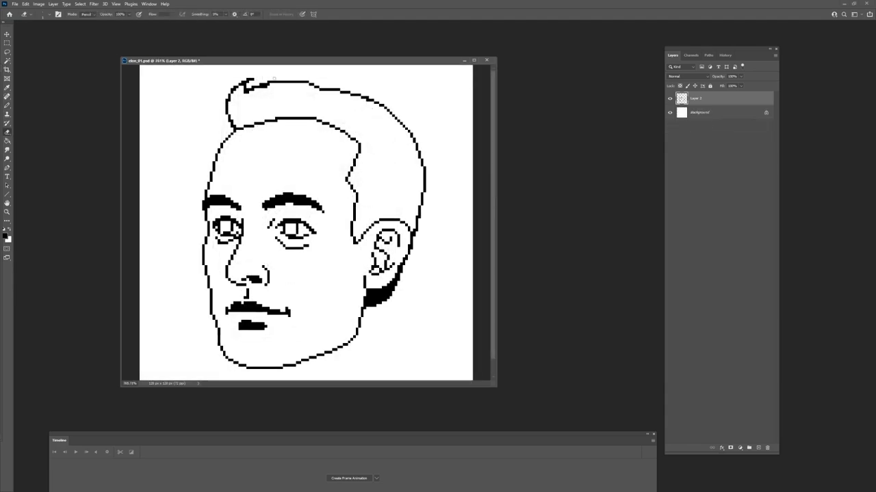
Step: Save the file and fill the Background layer with dark red
key(ctrl+s)
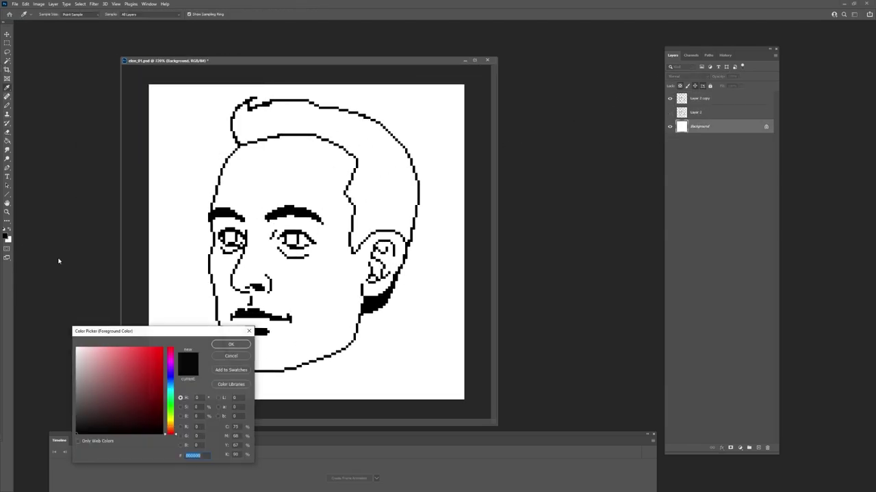
click(182, 293)
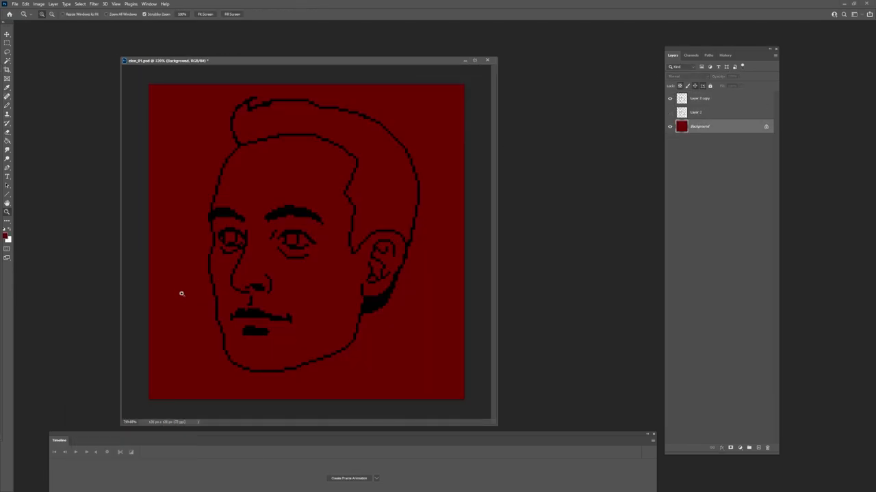
Step: Fill the face and ear with a peach skin tone and the whites of the eyes with pale beige
click(375, 287)
click(6, 236)
click(87, 358)
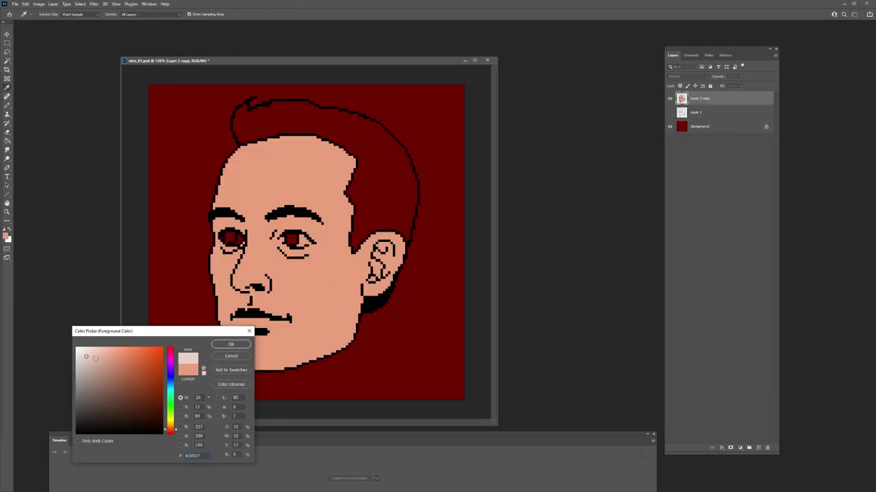
click(230, 344)
click(241, 240)
key(b)
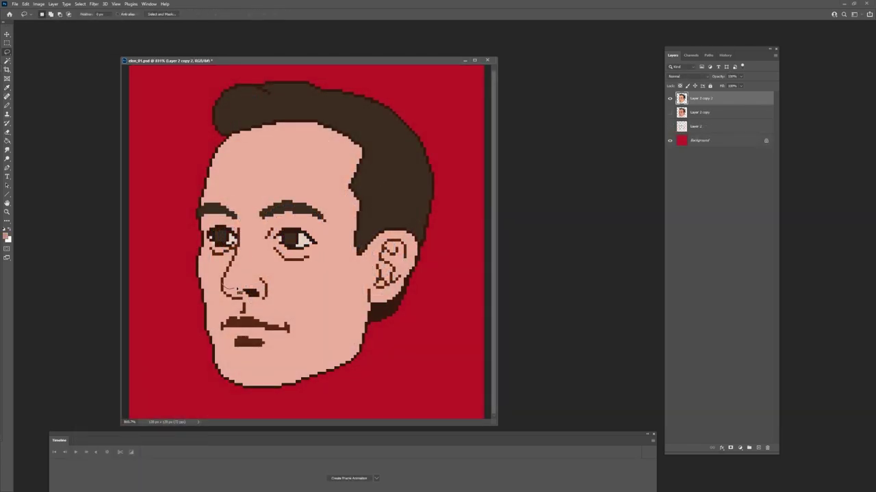
Step: Shade the underside of the nose and around the nostril with a darker skin tone
drag(234, 290, 246, 293)
key(b)
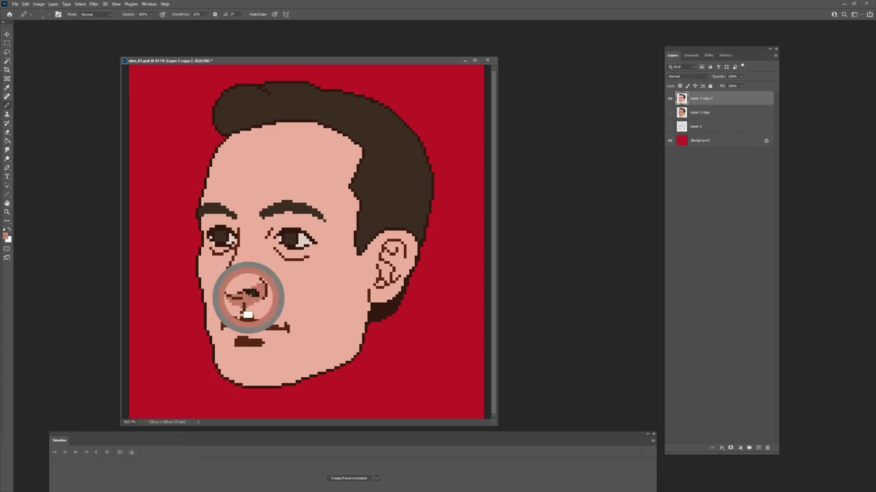
drag(227, 293, 243, 291)
key(l)
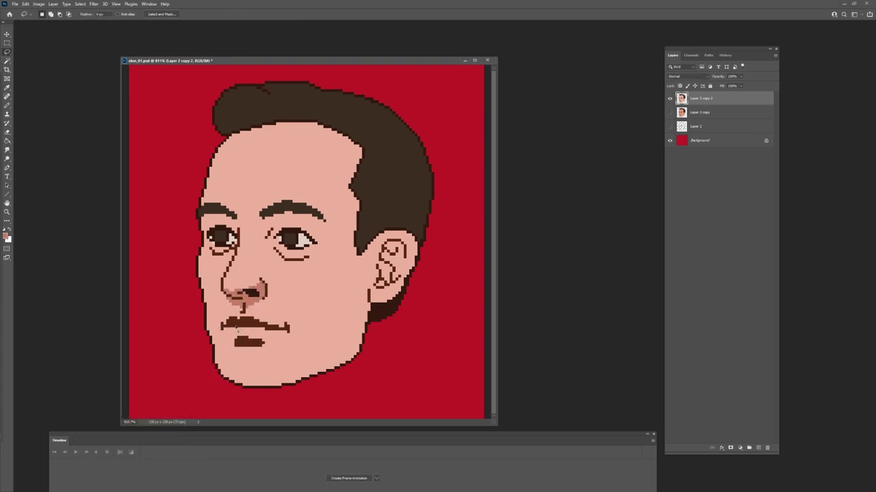
Step: Fill shadow shapes in the darker skin tone around the mouth and along the far side of the face and eye
mouse_move(238, 330)
mouse_down()
mouse_move(191, 267)
mouse_move(236, 322)
mouse_up()
key(alt+BackSpace)
key(ctrl+d)
drag(242, 231, 242, 254)
key(alt+BackSpace)
key(ctrl+d)
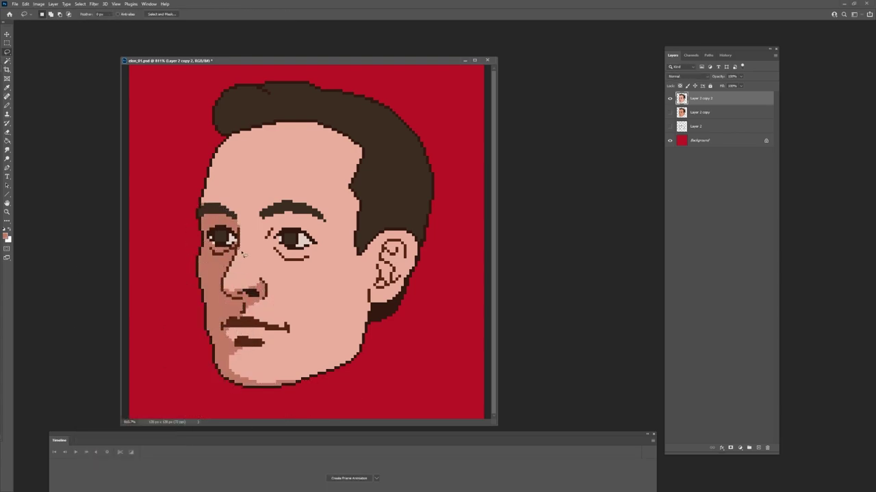
Step: Fill shadow shapes along the far forehead edge, around the near eye socket and beside the nostril
drag(214, 199, 239, 130)
key(alt+BackSpace)
drag(280, 215, 274, 245)
key(alt+BackSpace)
key(alt+BackSpace)
drag(265, 283, 279, 298)
key(alt+BackSpace)
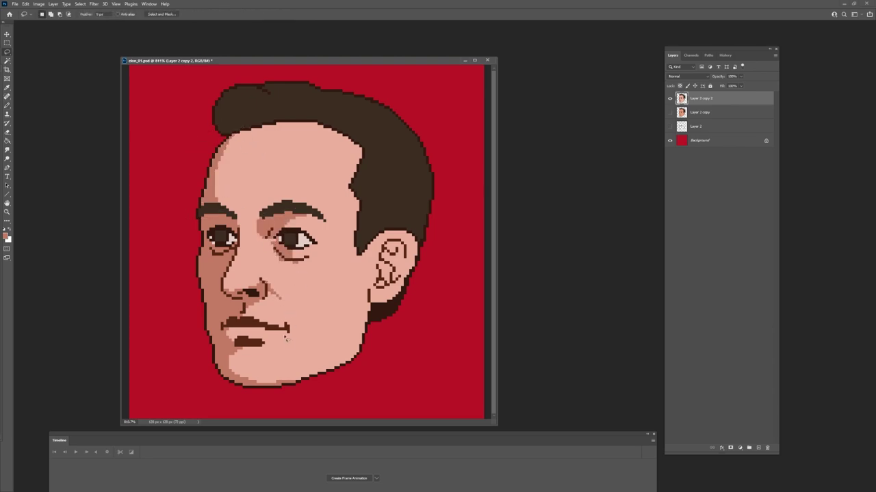
Step: Shade the near mouth corner, the underside of the jaw up to the ear, and the inner ear
drag(286, 339, 293, 329)
key(alt+BackSpace)
mouse_move(307, 366)
mouse_down()
mouse_move(362, 349)
mouse_move(351, 337)
mouse_up()
key(alt+BackSpace)
drag(395, 247, 377, 284)
key(alt+BackSpace)
key(b)
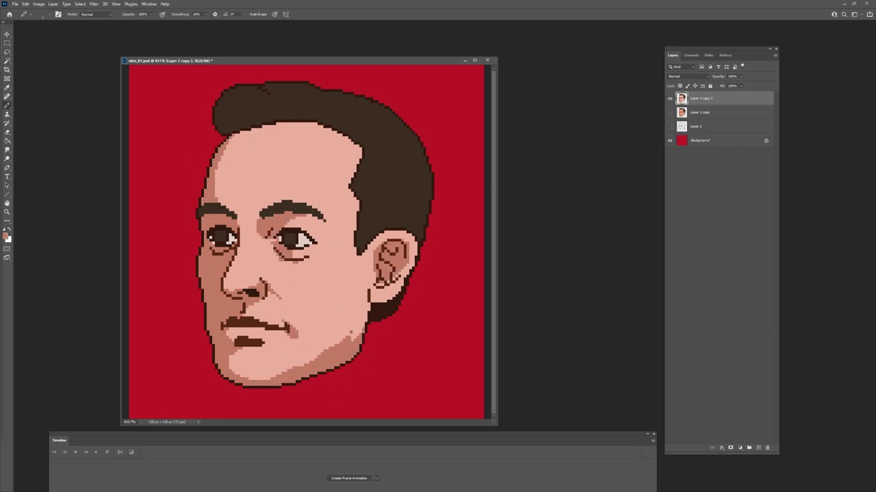
drag(350, 333, 365, 304)
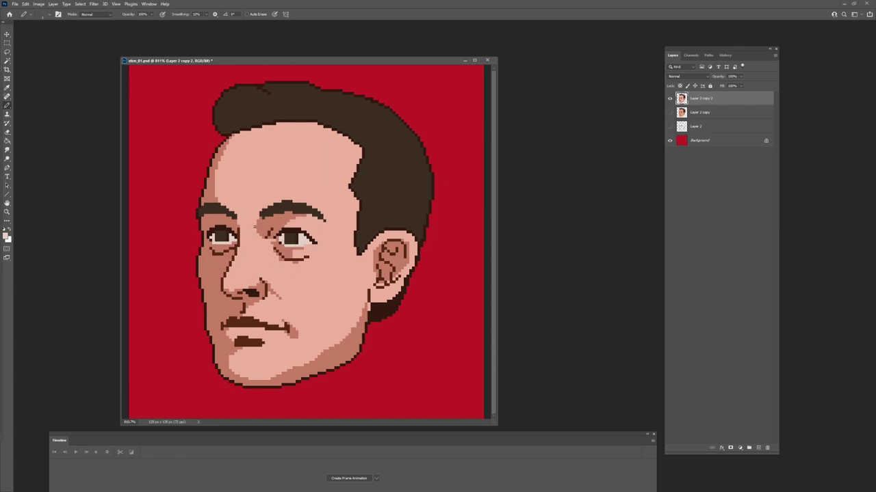
Step: Try to fill the nose side, near cheek and lower face with a pinker skin tone
alt+click(263, 226)
click(5, 236)
click(170, 432)
click(231, 344)
key(l)
mouse_move(257, 234)
mouse_down()
mouse_move(263, 286)
mouse_move(355, 257)
mouse_up()
key(alt+BackSpace)
key(ctrl+d)
key(b)
key(g)
click(315, 289)
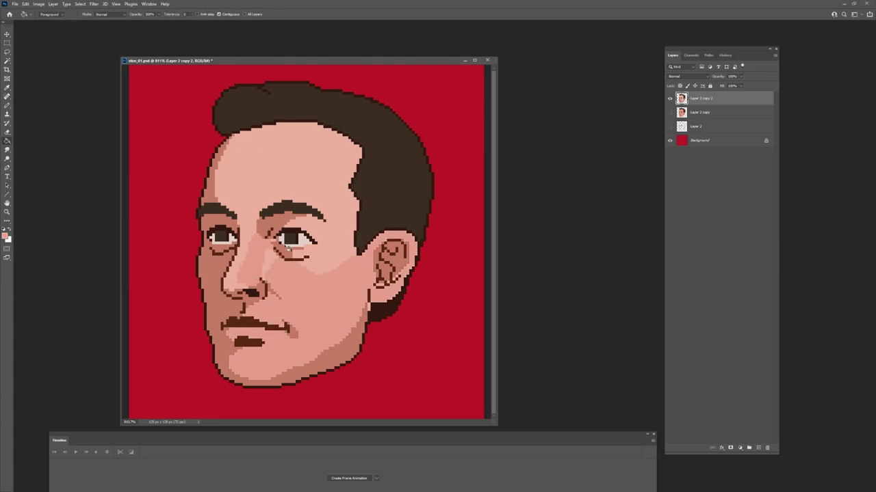
Step: Shift the dark brown nose and mouth lines towards dark red with a Hue/Saturation adjustment
key(z)
mouse_move(244, 267)
mouse_down()
mouse_move(229, 274)
mouse_move(243, 297)
mouse_move(221, 311)
mouse_up()
key(h)
key(e)
key(b)
key(h)
key(g)
key(ctrl+u)
click(5, 236)
key(l)
scroll(233, 301, up, 1)
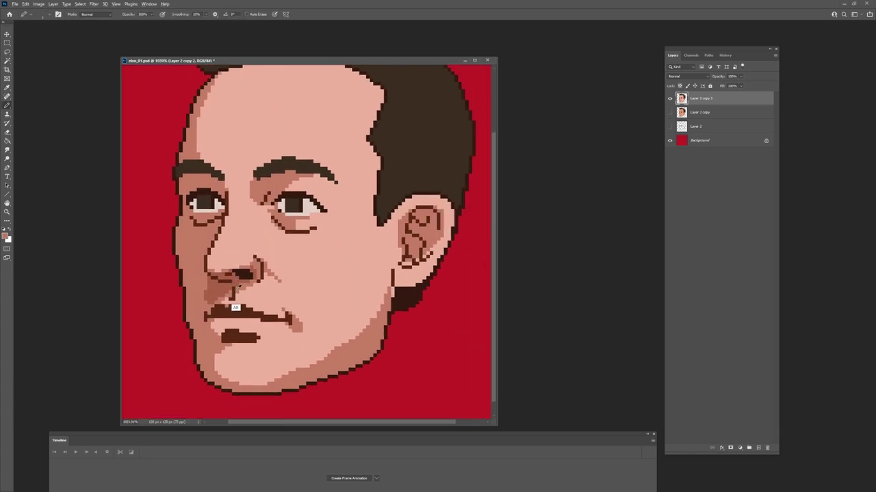
key(i)
key(ctrl+u)
key(Return)
Step: Choose a muted reddish brown and recolour the outline of the near nostril with it
click(5, 236)
click(133, 386)
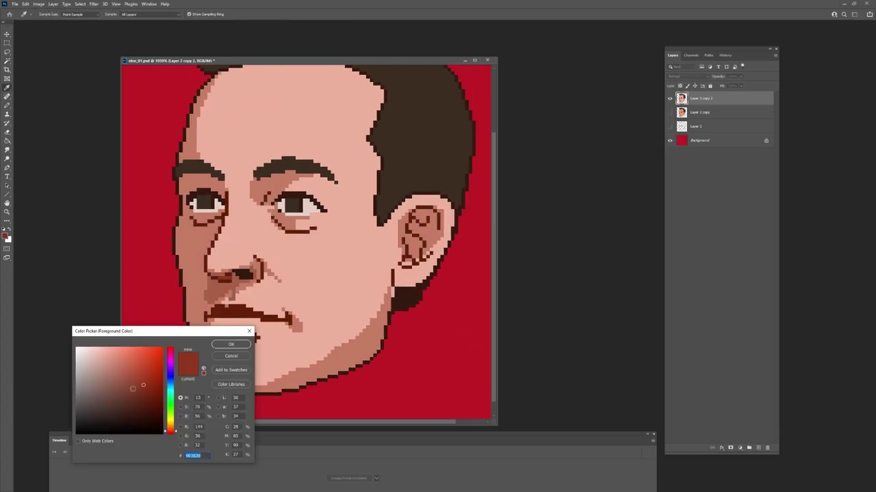
click(230, 344)
drag(259, 270, 259, 277)
alt+click(254, 282)
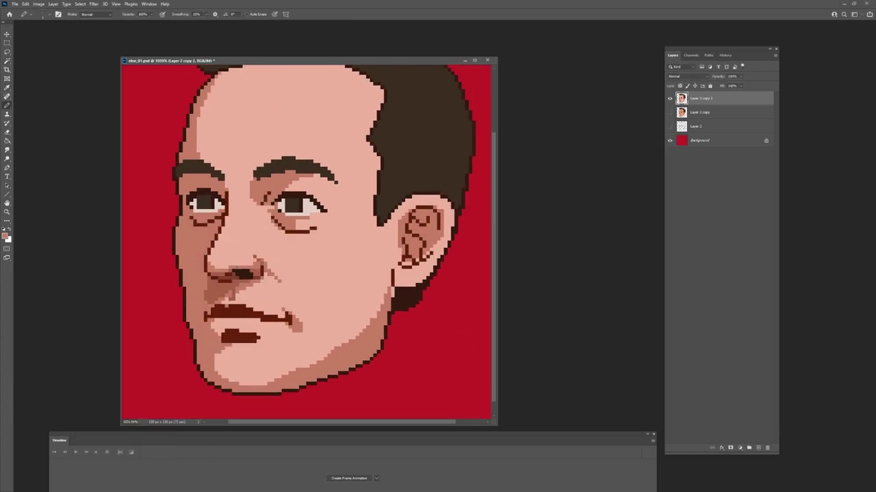
Step: Deepen the shadows along the nose's far side, the far cheek and under the far eye with darker reddish brown
click(6, 236)
click(133, 386)
click(230, 344)
drag(216, 239, 206, 272)
mouse_move(216, 239)
mouse_down()
mouse_move(225, 208)
mouse_move(193, 224)
mouse_move(189, 322)
mouse_move(205, 279)
mouse_up()
alt+click(208, 220)
alt+click(177, 229)
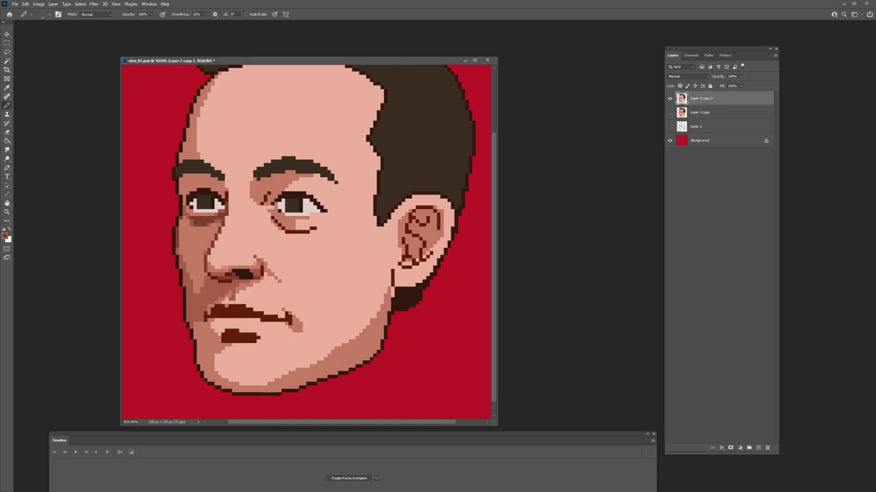
Step: Paint the lower lip pink and soften the shadow beneath it with lighter brown tones
drag(224, 337, 259, 322)
click(5, 236)
click(129, 375)
click(231, 345)
click(5, 235)
click(121, 364)
click(231, 344)
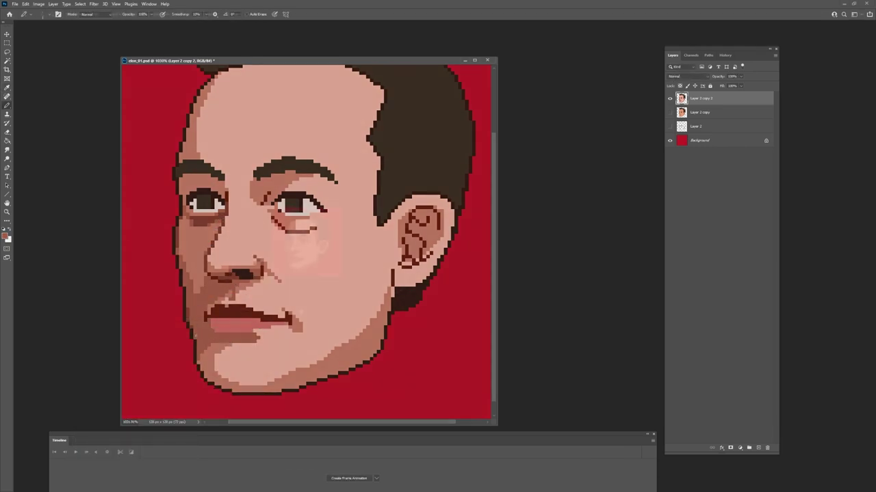
Step: Paint dark brown shadow strands into the front hair and across the back of the crown
scroll(306, 242, down, 5)
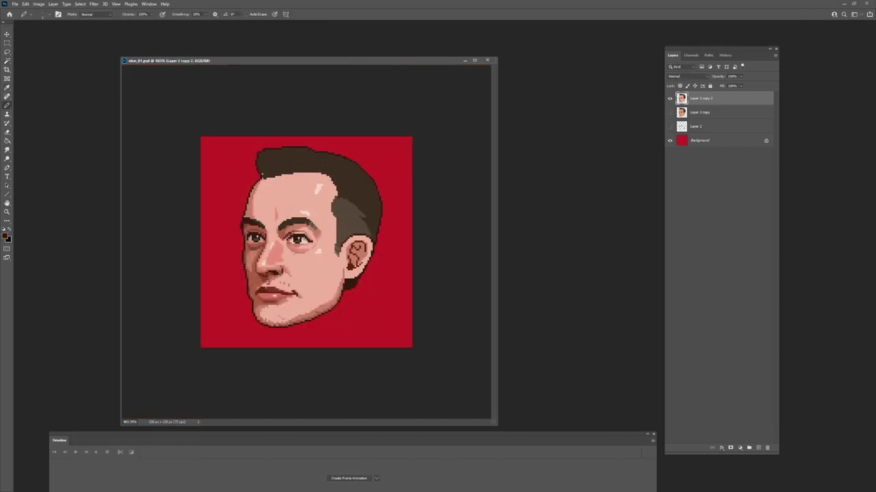
alt+click(298, 176)
mouse_move(298, 175)
mouse_down()
mouse_move(316, 167)
mouse_move(293, 164)
mouse_up()
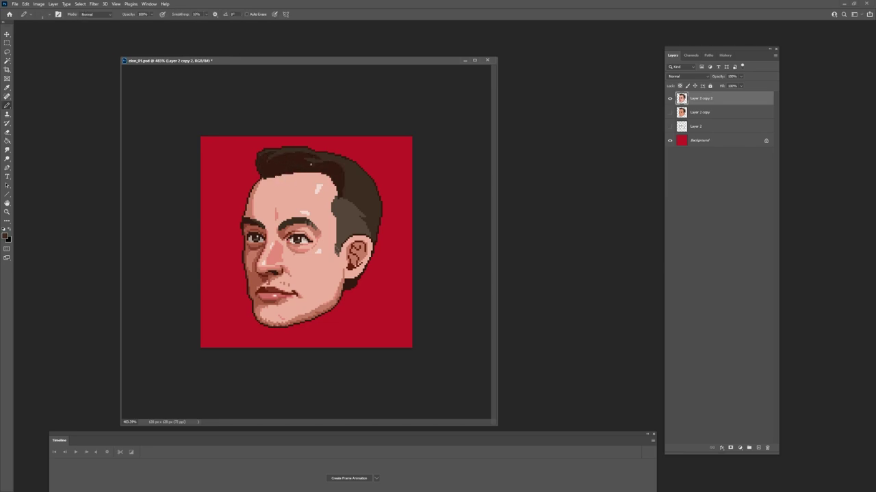
mouse_move(342, 180)
mouse_down()
mouse_move(357, 206)
mouse_move(369, 183)
mouse_up()
key(e)
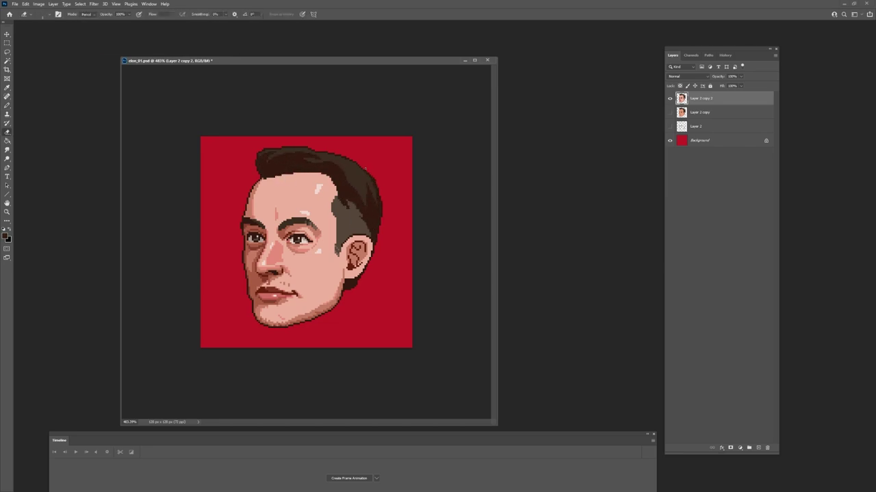
Step: Break up the grey temple area with dark diagonal hair strands, darken the front quiff and save the file
key(l)
key(b)
alt+click(354, 219)
drag(347, 201, 351, 227)
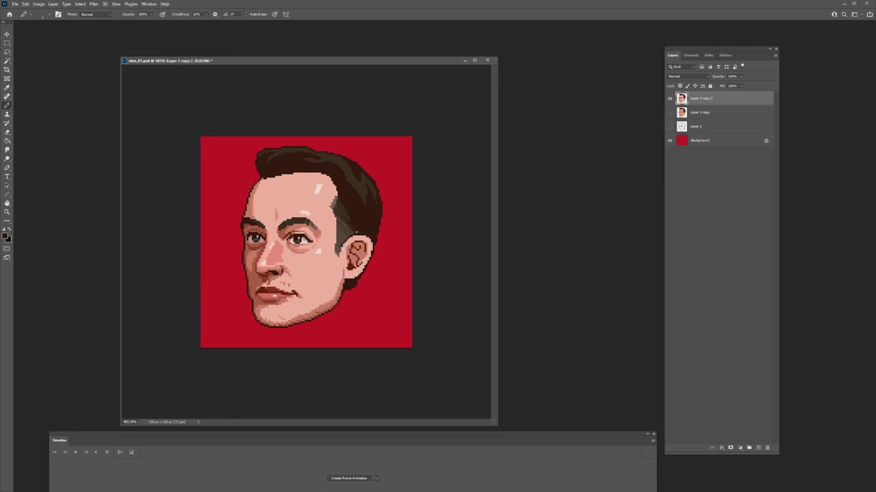
drag(260, 178, 252, 155)
key(e)
key(ctrl+s)
Step: Add loose tufts along the hair's outer contour and lighter highlight strands on the crown
key(z)
mouse_move(363, 200)
mouse_down()
mouse_move(404, 195)
mouse_move(307, 218)
mouse_up()
key(b)
mouse_move(244, 179)
mouse_down()
mouse_move(367, 165)
mouse_move(350, 223)
mouse_move(383, 205)
mouse_up()
key(ctrl+z)
alt+click(251, 148)
alt+click(354, 181)
key(z)
alt+click(367, 165)
key(z)
alt+click(367, 127)
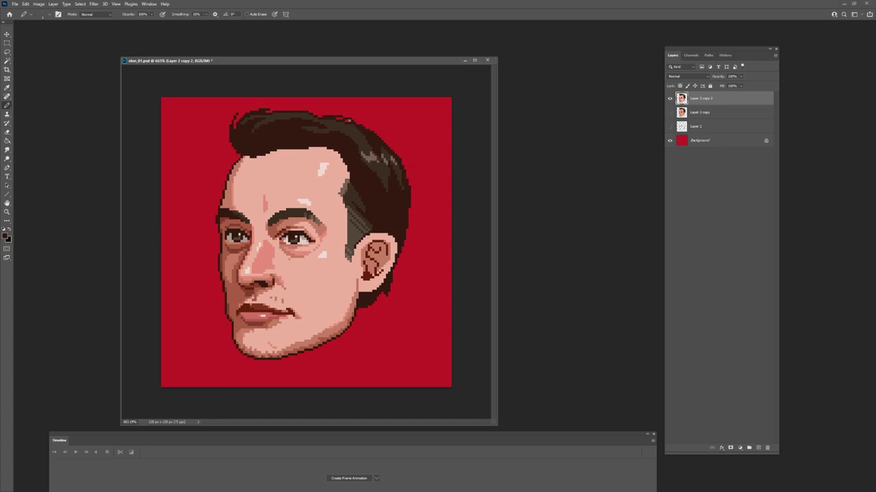
Step: Refine the strands at the back of the crown and retouch the front hairline with a sampled skin tone
mouse_move(381, 137)
mouse_down()
mouse_move(398, 154)
mouse_move(389, 183)
mouse_up()
key(z)
mouse_move(414, 192)
mouse_down()
mouse_move(379, 175)
mouse_move(414, 176)
mouse_up()
alt+click(272, 155)
drag(273, 154, 292, 150)
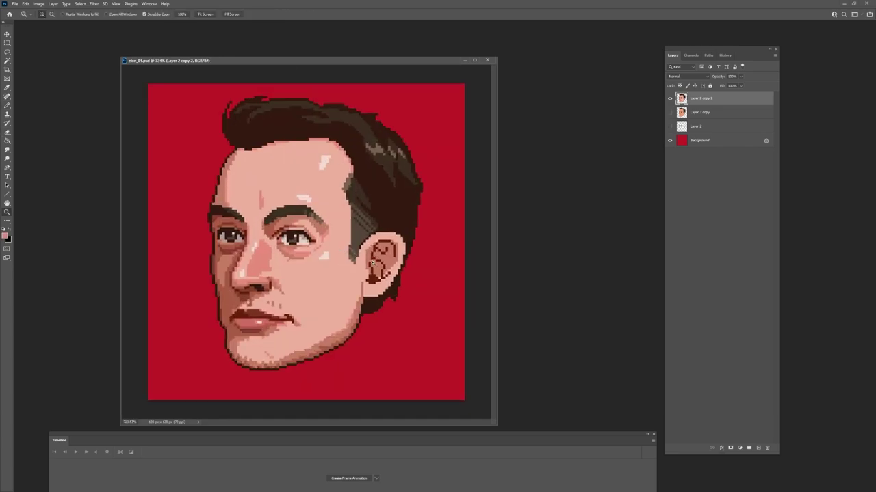
Step: Paint over the ear's inner fold lines with skin-tone and shadow shapes
key(b)
drag(371, 262, 368, 276)
alt+click(365, 289)
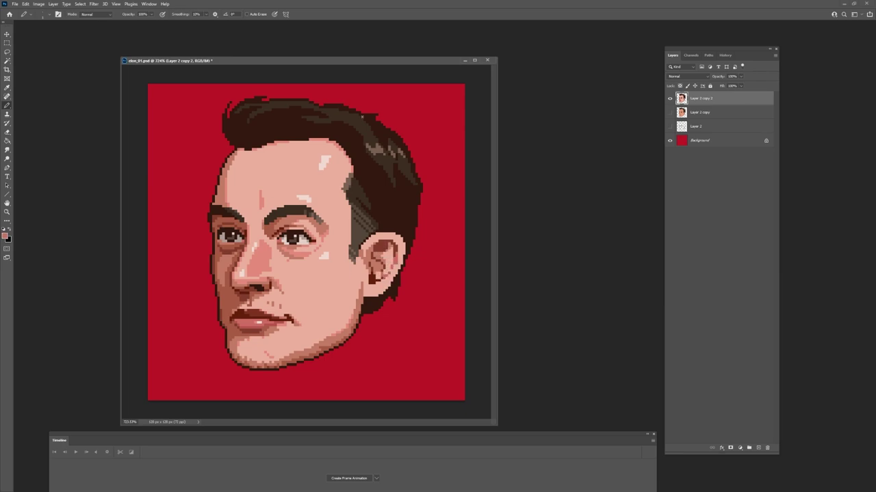
Step: Refine the ear's outer rim and inner shading with colours sampled from the portrait
alt+click(406, 245)
drag(401, 236, 395, 276)
alt+click(256, 311)
key(g)
key(b)
drag(368, 243, 367, 272)
alt+click(359, 270)
alt+click(360, 255)
alt+click(370, 244)
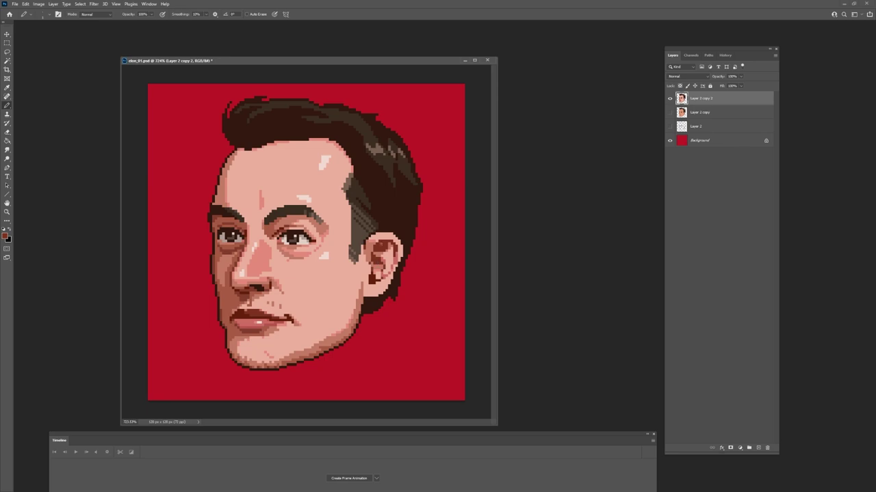
alt+click(374, 277)
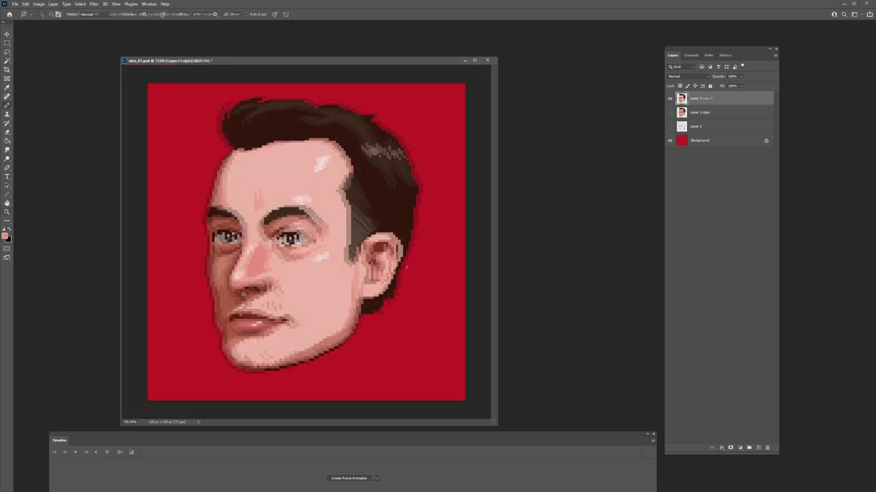
drag(236, 251, 267, 251)
key(b)
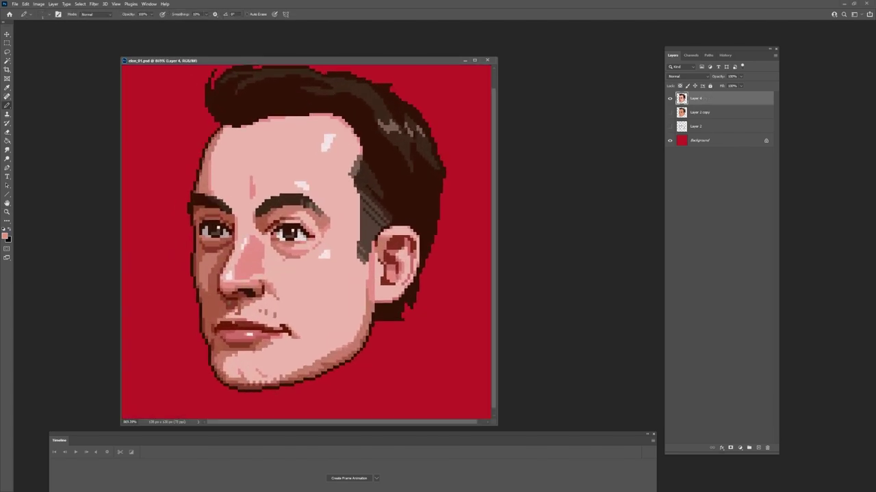
alt+click(201, 299)
key(z)
drag(227, 274, 190, 316)
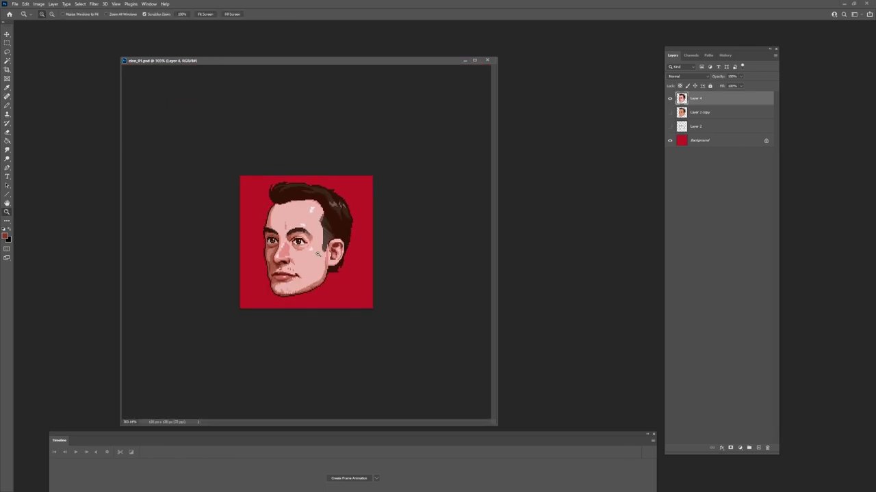
Step: Add a small pink patch to the near cheek and save the file
mouse_move(318, 254)
mouse_down()
mouse_move(330, 266)
mouse_move(308, 262)
mouse_move(294, 299)
mouse_move(309, 296)
mouse_up()
key(b)
alt+click(270, 275)
key(z)
key(b)
key(ctrl+z)
key(z)
key(b)
alt+click(282, 264)
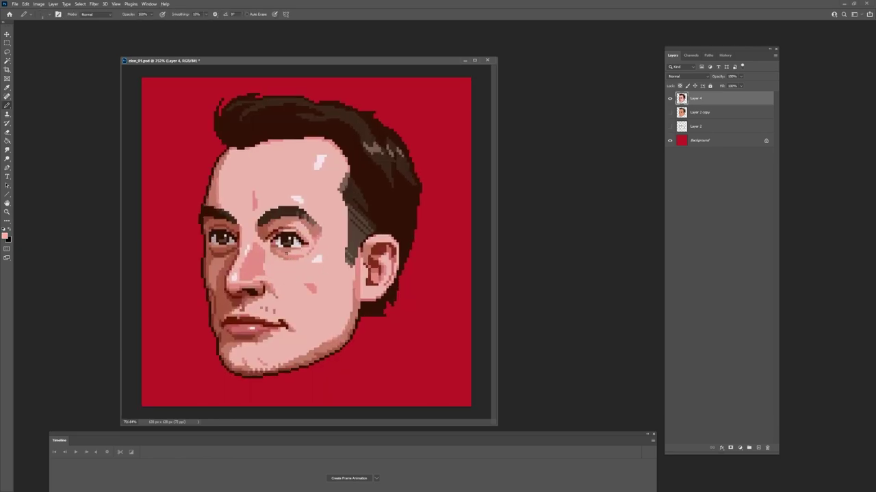
alt+click(286, 253)
key(z)
mouse_move(288, 275)
mouse_down()
mouse_move(253, 291)
mouse_move(279, 288)
mouse_up()
key(ctrl+s)
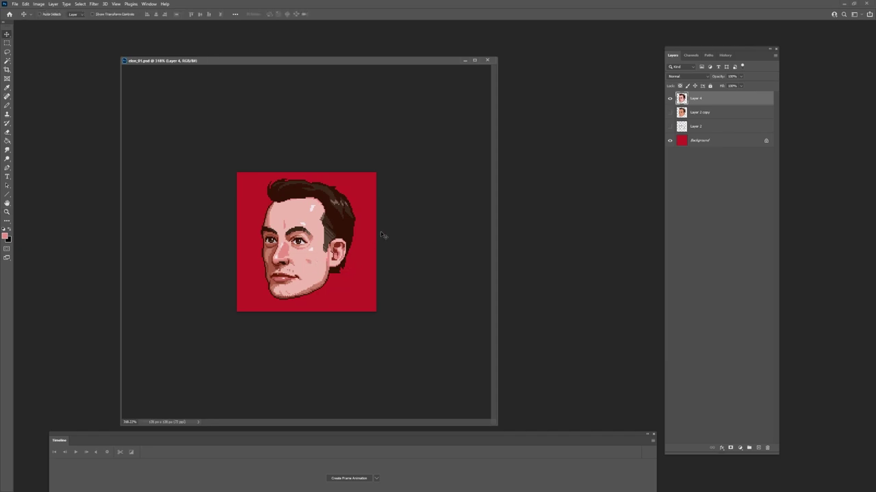
Step: Nudge the head on Layer 4 slightly down on the canvas
key(Down)
key(ctrl+plus)
key(ctrl+plus)
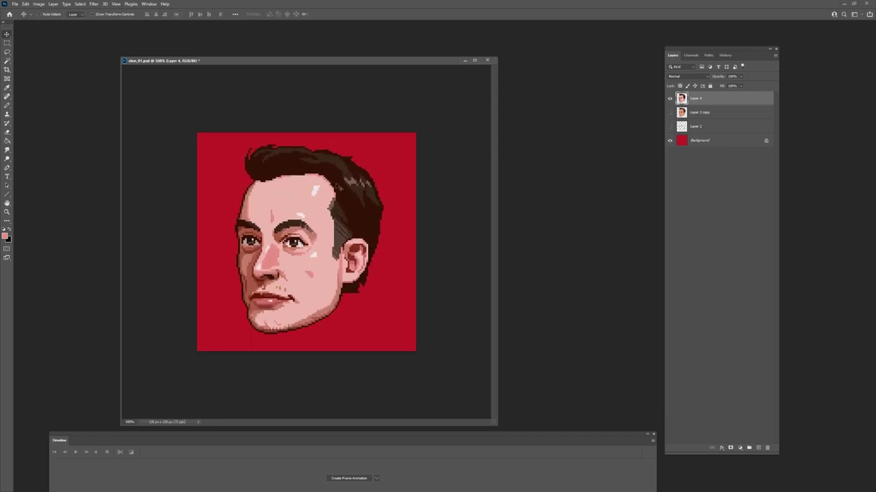
key(ctrl+0)
key(b)
key(z)
drag(348, 158, 344, 156)
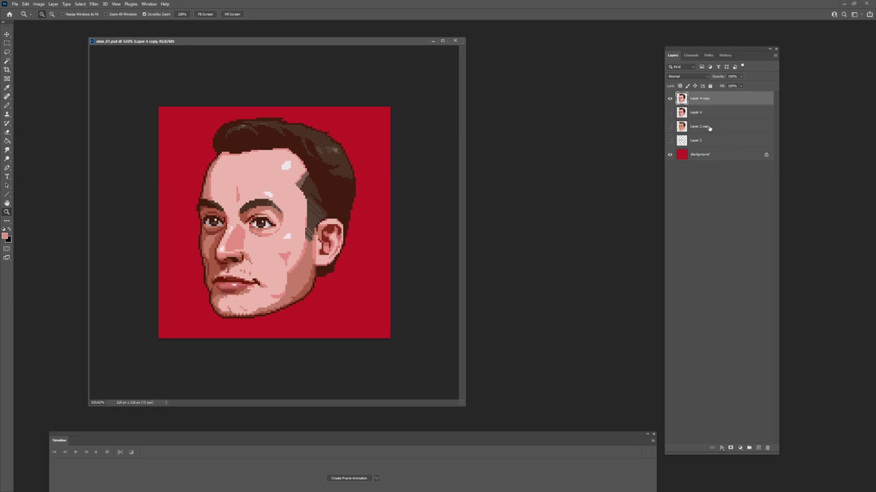
Step: Lower the opacity of Layer 4 copy to a faint guide and add a new empty layer above it
click(670, 113)
click(670, 113)
drag(718, 78, 677, 77)
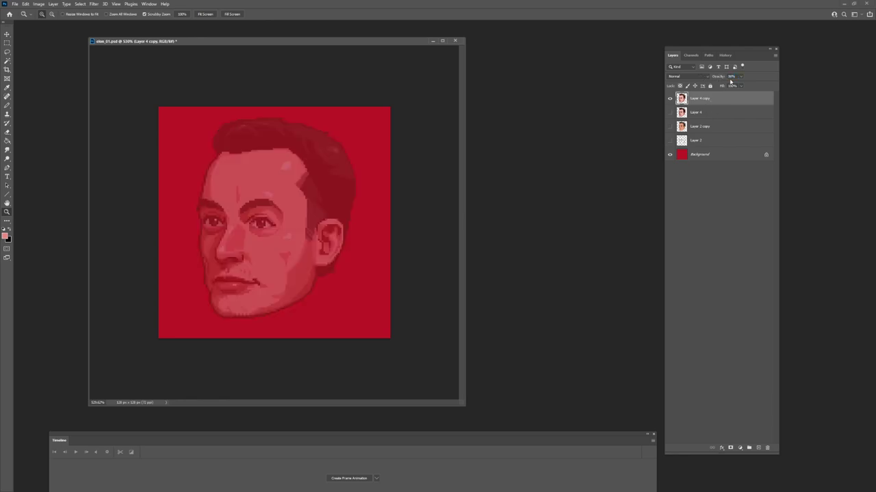
click(757, 448)
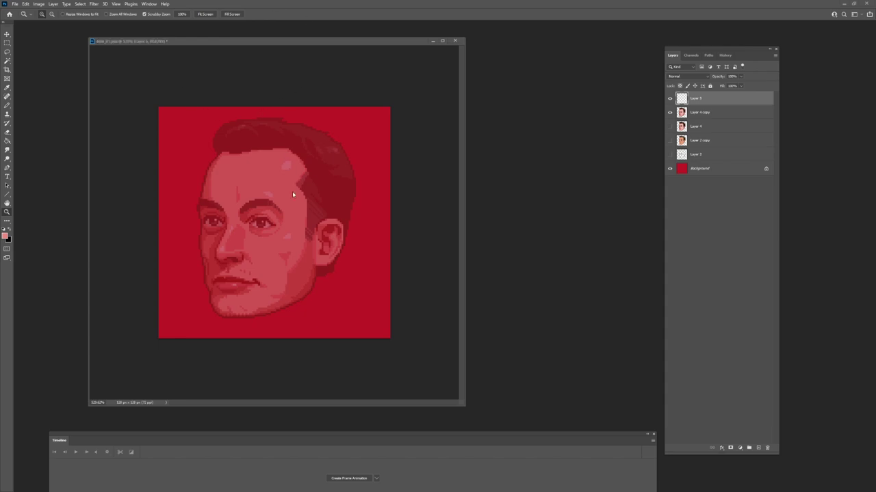
Step: Sketch the skull's forehead, brow and far cheekbone contour with a black pencil over the faded portrait, redoing faulty strokes
click(218, 192)
key(b)
key(d)
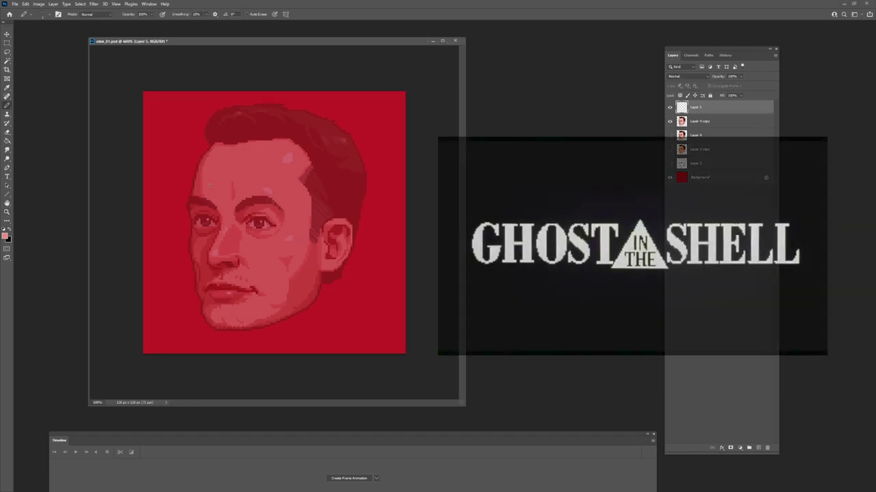
drag(217, 141, 192, 201)
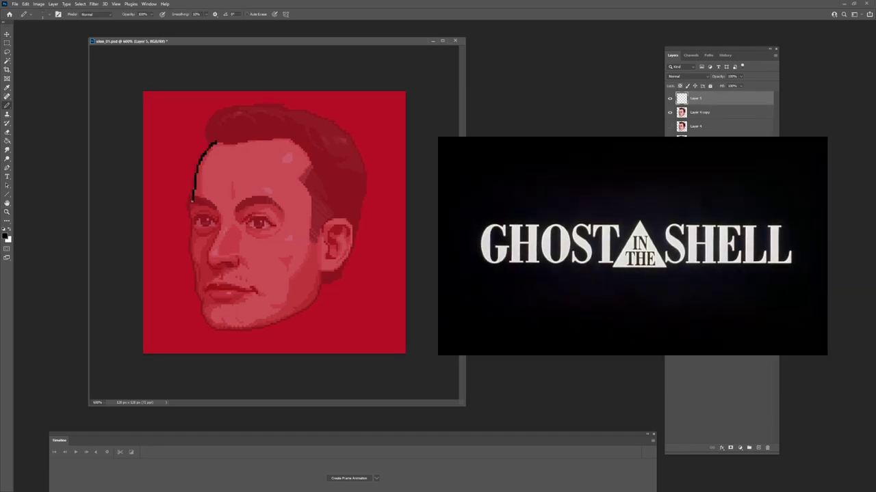
key(ctrl+z)
mouse_move(222, 142)
mouse_down()
mouse_move(188, 210)
mouse_move(199, 258)
mouse_up()
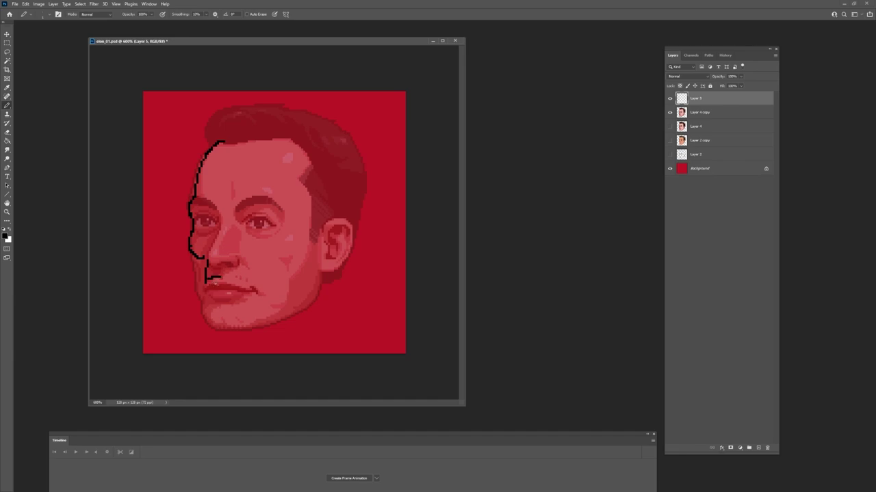
key(ctrl+alt+z)
key(ctrl+z)
key(ctrl+z)
Step: Sketch the skull's mouth lines, upper jaw edge and chin contour on the same layer
drag(208, 298, 251, 297)
drag(201, 259, 205, 266)
drag(204, 294, 264, 324)
Step: Sketch the nose opening, the near cheekbone and the outlines of both eye sockets
drag(207, 257, 217, 244)
drag(223, 236, 227, 250)
mouse_move(231, 251)
mouse_down()
mouse_move(296, 245)
mouse_move(286, 207)
mouse_up()
drag(218, 219, 197, 231)
drag(193, 212, 282, 218)
drag(194, 224, 212, 241)
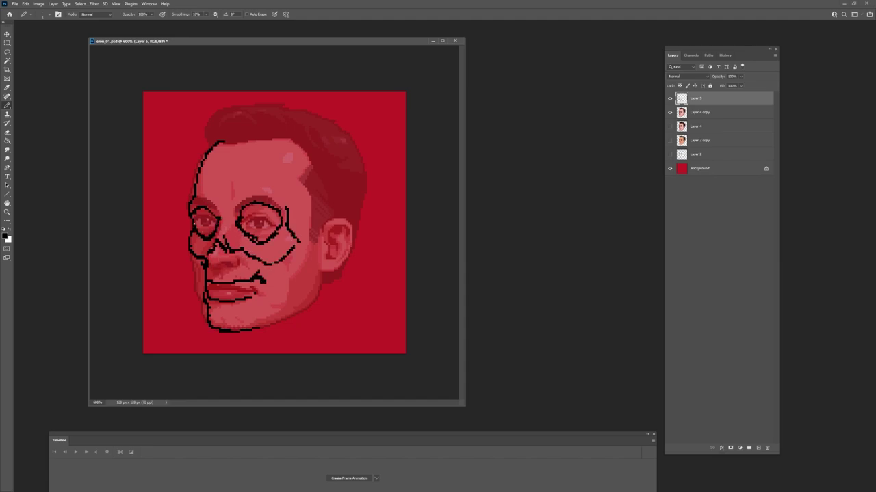
Step: Sketch the cranium dome, the temple, the back of the skull and the rear jaw line
drag(240, 128, 347, 167)
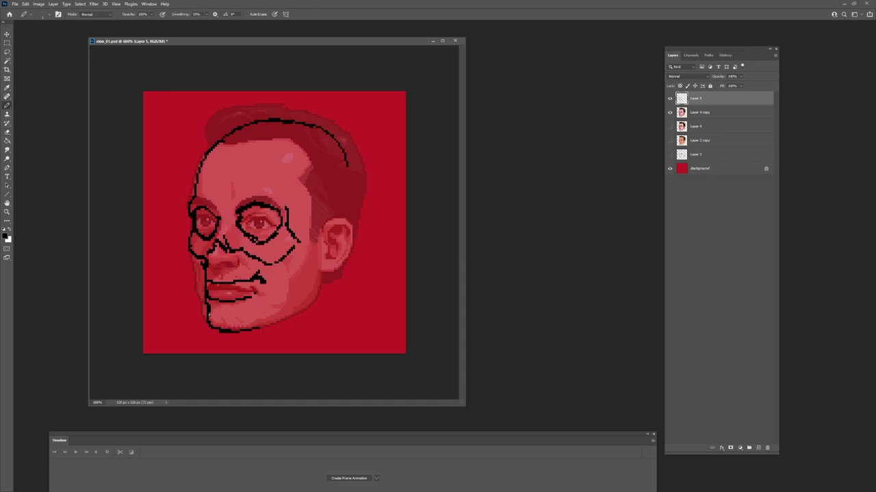
mouse_move(301, 259)
mouse_down()
mouse_move(301, 305)
mouse_move(263, 326)
mouse_up()
key(ctrl+z)
drag(286, 208, 313, 239)
mouse_move(288, 257)
mouse_down()
mouse_move(313, 249)
mouse_move(265, 290)
mouse_up()
drag(244, 254, 258, 263)
drag(314, 249, 353, 237)
drag(285, 204, 342, 222)
mouse_move(337, 140)
mouse_down()
mouse_move(357, 226)
mouse_move(325, 259)
mouse_up()
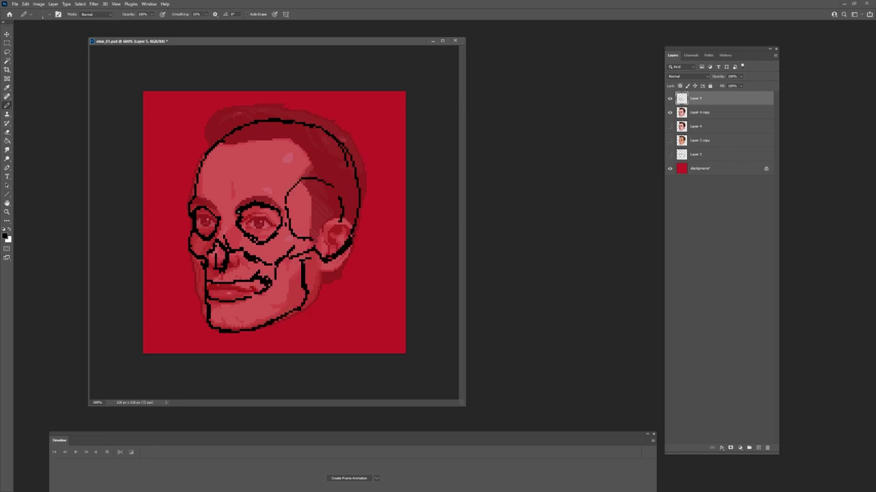
Step: Fill both eye sockets with black and divide the mouth band into teeth with vertical lines
key(g)
click(259, 223)
click(205, 223)
key(b)
drag(214, 284, 214, 302)
drag(238, 282, 237, 299)
drag(260, 280, 260, 295)
Step: Erase stray lines around the nose and cheekbone and darken the hollow behind the teeth
key(e)
mouse_move(219, 244)
mouse_down()
mouse_move(219, 267)
mouse_move(266, 276)
mouse_move(261, 272)
mouse_up()
key(b)
key(e)
drag(244, 254, 261, 263)
drag(207, 251, 207, 262)
key(b)
drag(258, 271, 267, 257)
key(e)
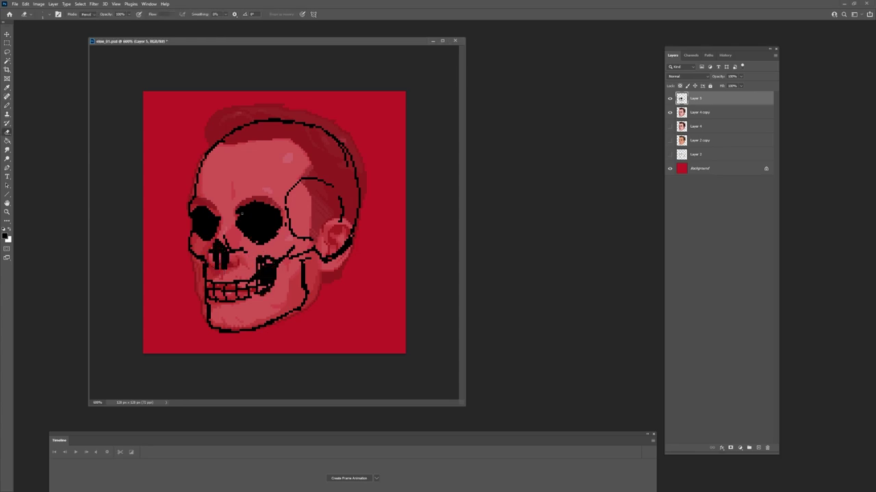
Step: Place Layer 4 copy above the skull sketch and switch its visibility on and off to compare the two heads
drag(681, 117, 702, 94)
click(669, 100)
click(670, 100)
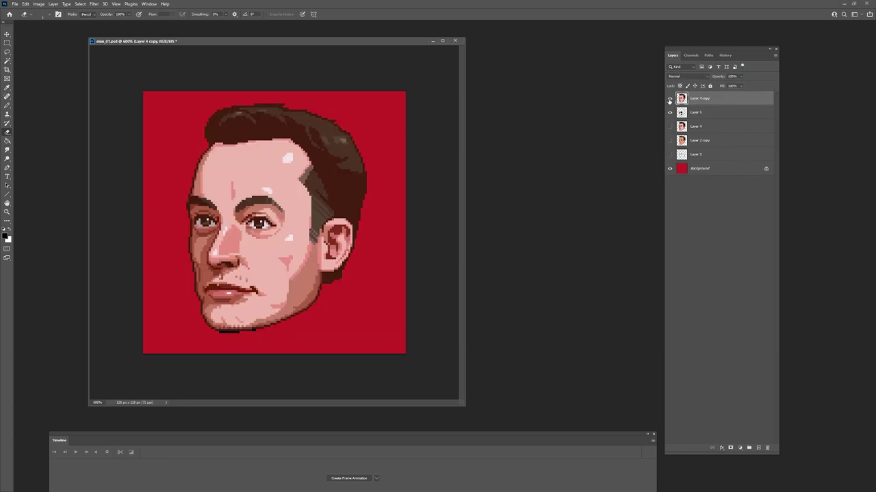
click(670, 100)
click(670, 100)
click(670, 100)
click(670, 99)
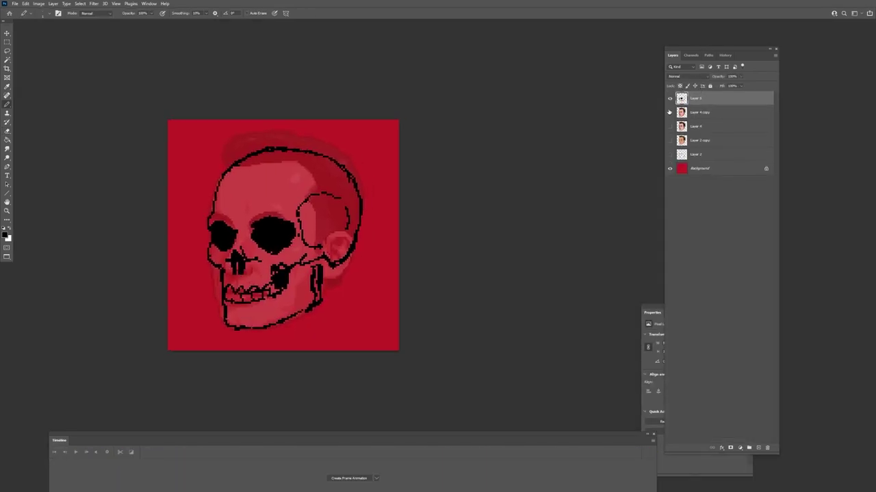
Step: Hide Layer 4 copy, fade the skull sketch to a faint guide and add a new empty layer above it
click(669, 112)
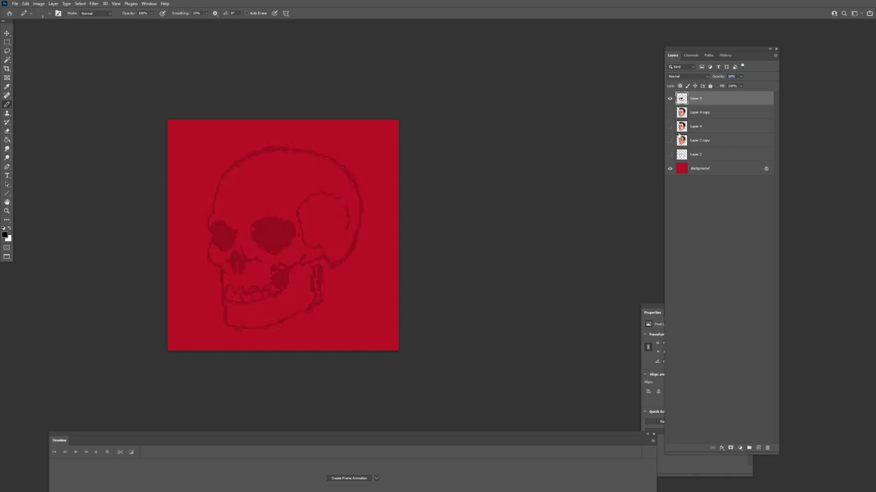
click(758, 448)
drag(229, 210, 194, 194)
ctrl+click(194, 193)
Step: Trace the far edge of the face in clean black lines from the brow past the cheekbone to the upper jaw
click(165, 205)
shift+click(165, 217)
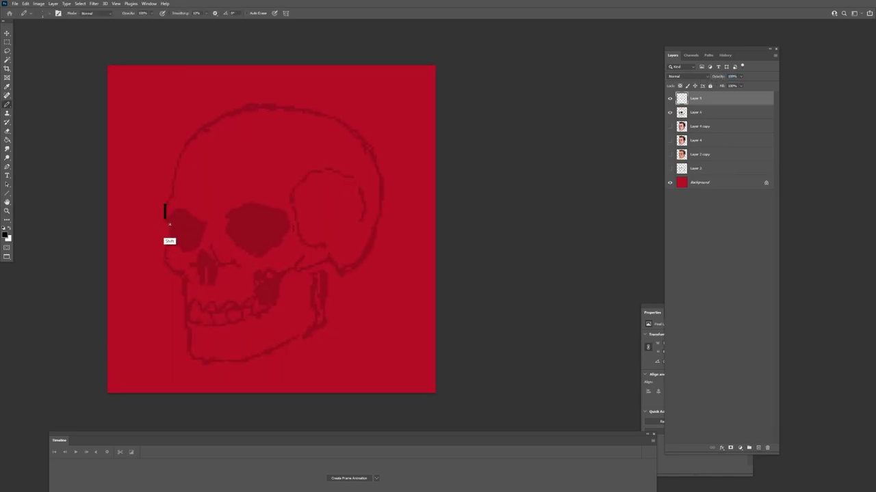
shift+click(170, 241)
shift+click(165, 249)
shift+click(165, 267)
shift+click(186, 279)
shift+click(185, 304)
Step: Outline both eye sockets with connected straight pencil segments over the sketch
click(173, 245)
shift+click(194, 251)
shift+click(203, 226)
shift+click(181, 210)
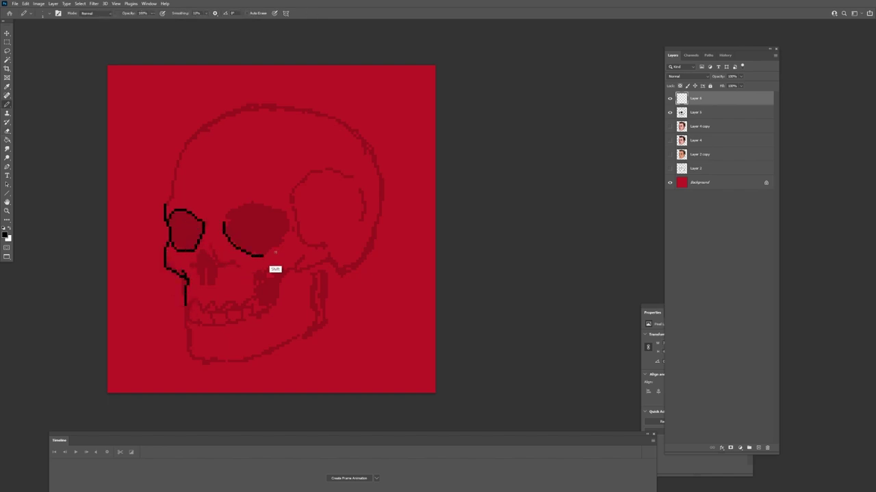
shift+click(283, 242)
shift+click(253, 205)
Step: Outline the face plate along the brow ridge, the temple and the near cheekbone, checking against the portrait layer
click(669, 126)
click(669, 127)
shift+click(197, 186)
shift+click(292, 192)
shift+click(326, 244)
shift+click(305, 230)
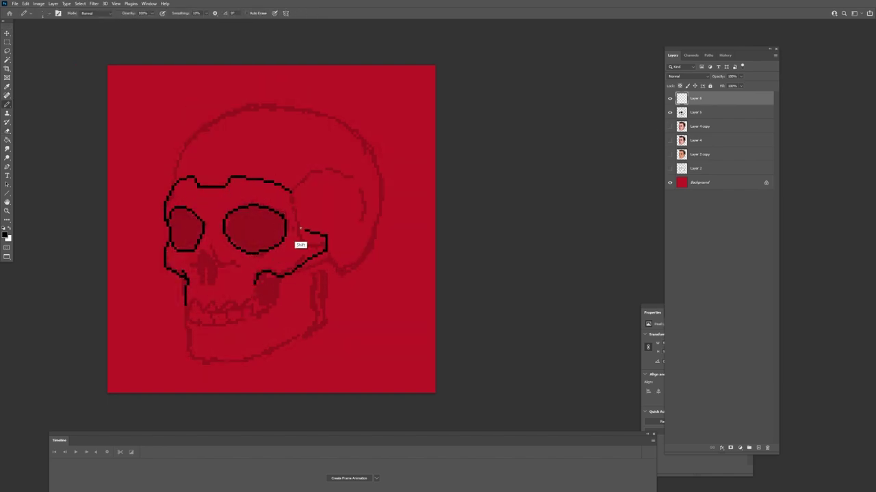
shift+click(300, 228)
shift+click(291, 192)
Step: Outline the nose opening and draw the lower cheek edge from it towards the back of the jaw
click(203, 252)
shift+click(199, 275)
shift+click(215, 286)
shift+click(216, 265)
shift+click(204, 252)
shift+click(255, 275)
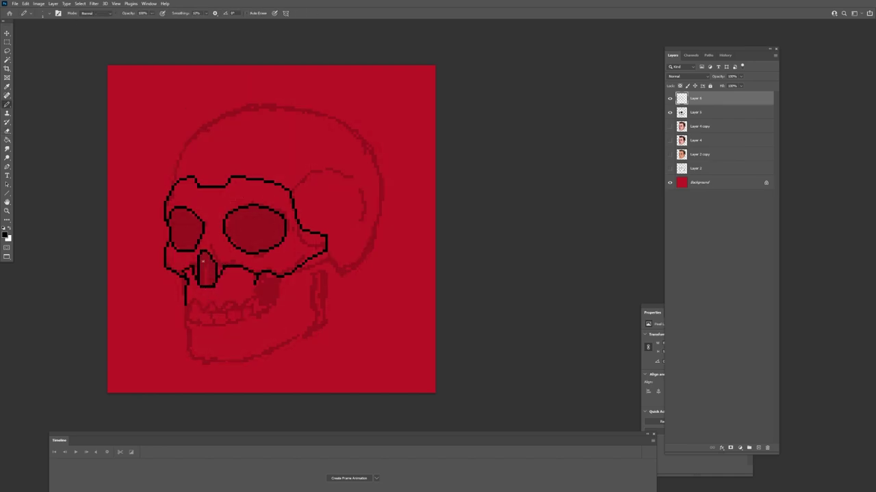
Step: Rework the lower end of the nose opening into prongs and outline the upper jaw
key(e)
click(207, 286)
key(b)
mouse_move(202, 286)
mouse_down()
mouse_move(214, 286)
mouse_move(213, 272)
mouse_move(254, 280)
mouse_up()
key(e)
key(b)
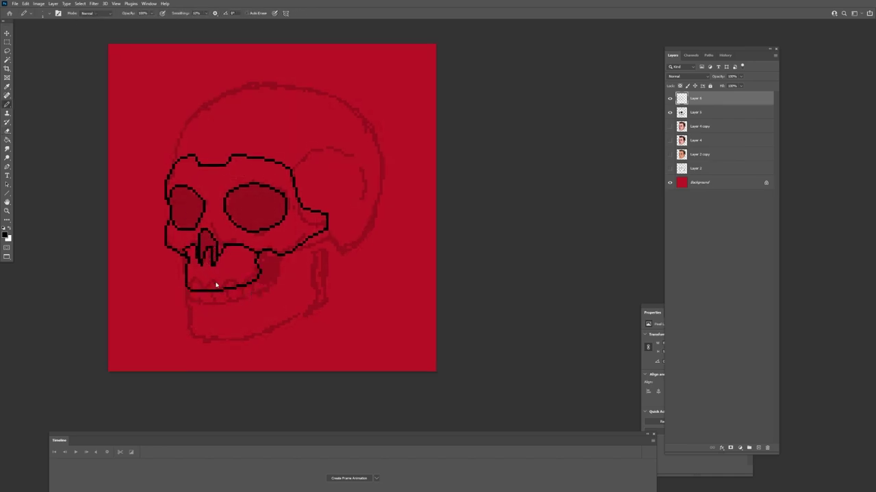
Step: Draw the jagged upper tooth line across the upper jaw and clean up its rear corner
drag(188, 281, 260, 269)
key(e)
mouse_move(260, 257)
mouse_down()
mouse_move(205, 282)
mouse_move(194, 276)
mouse_move(259, 254)
mouse_up()
key(b)
key(e)
key(b)
Step: Outline the lower tooth band and the front and underside of the chin, checking against the portrait layer
shift+click(193, 304)
shift+click(239, 300)
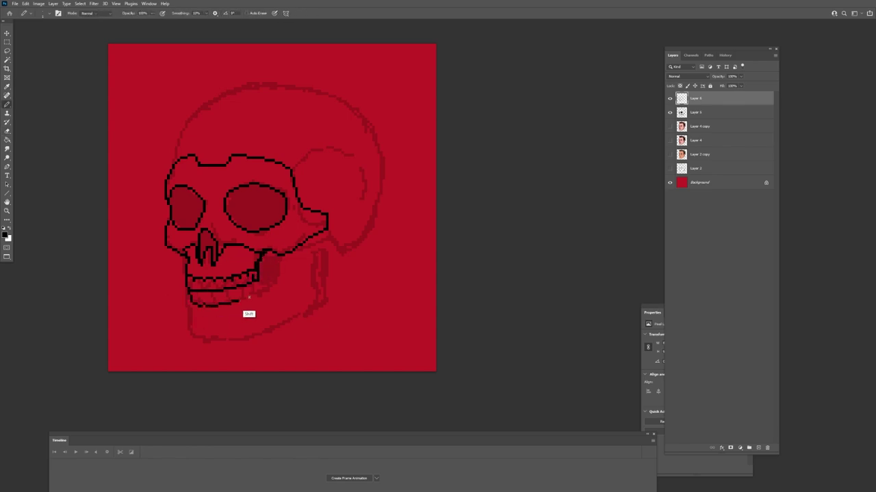
shift+click(258, 289)
shift+click(193, 337)
click(670, 126)
shift+click(253, 335)
click(670, 125)
Step: Reshape the rear end of the near cheekbone into a separate, slightly longer joint piece
shift+click(305, 236)
key(e)
drag(327, 216, 327, 229)
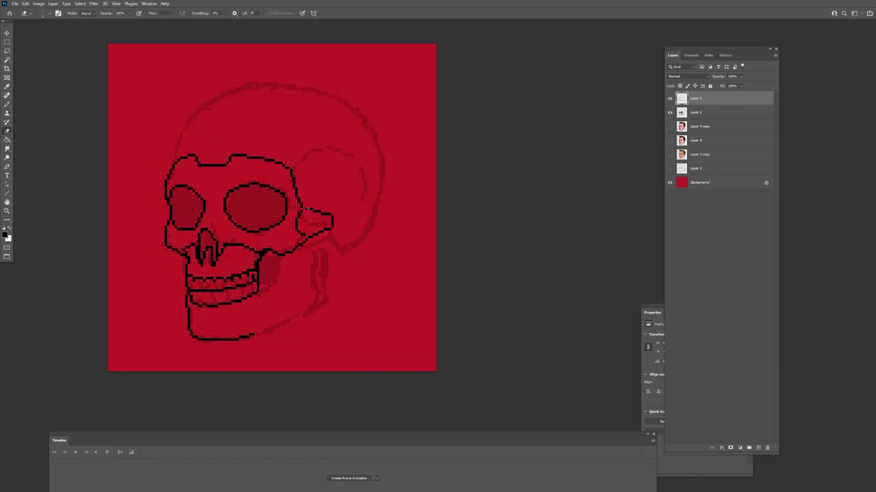
key(b)
Step: Draw a small tapered plate on the forehead above the notch in the brow ridge
drag(199, 150, 228, 126)
shift+click(228, 157)
shift+click(204, 160)
Step: Outline the round panel on the side of the head and trace the back and dome of the cranium
drag(292, 168, 324, 145)
shift+click(354, 153)
shift+click(344, 252)
shift+click(360, 115)
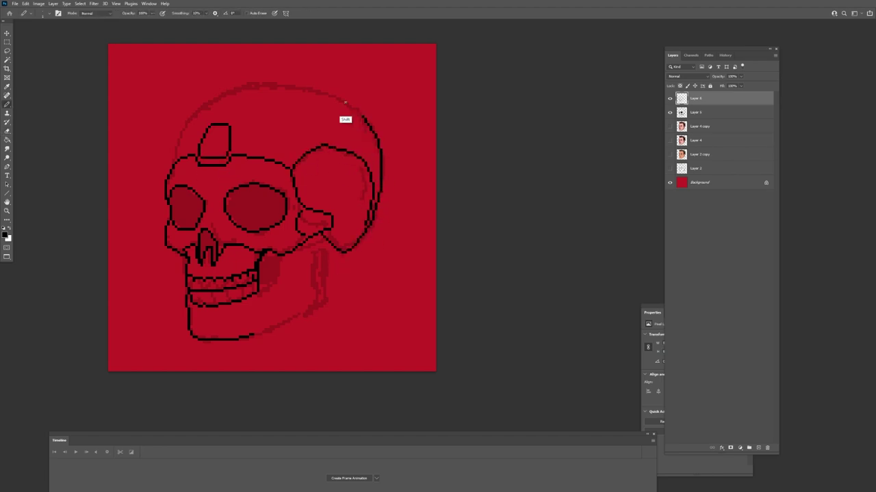
click(670, 126)
shift+click(241, 85)
Step: Compare the line art with the guide layers and add small brackets at the base of the forehead plate
click(670, 112)
click(670, 125)
click(669, 112)
drag(234, 146, 233, 155)
key(e)
key(b)
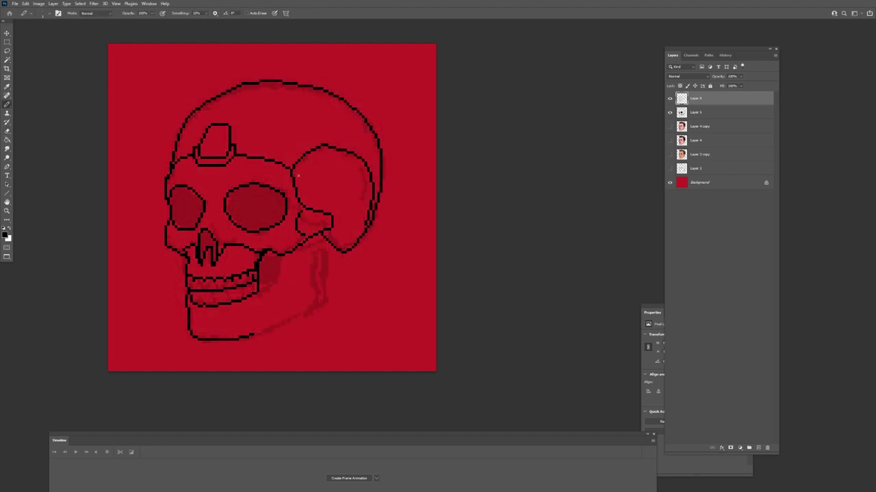
Step: Add an inner rim to the side panel and draw the rear jaw with its inner contour lines
drag(363, 164, 304, 177)
shift+click(297, 189)
shift+click(312, 301)
mouse_move(192, 310)
mouse_down()
mouse_move(226, 312)
mouse_move(320, 239)
mouse_up()
mouse_move(272, 253)
mouse_down()
mouse_move(271, 285)
mouse_move(297, 249)
mouse_up()
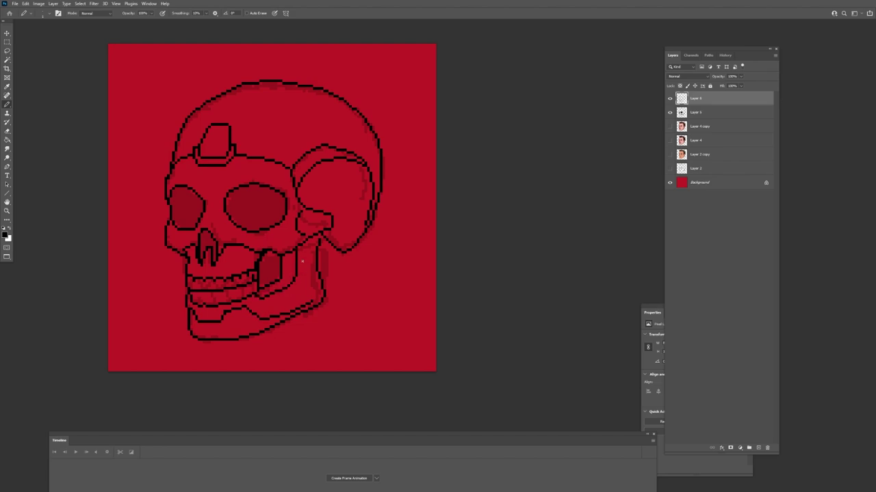
Step: Draw the concentric inner rings of the side panel and refine their curve with the eraser
drag(299, 196, 354, 176)
drag(357, 194, 333, 241)
mouse_move(307, 207)
mouse_down()
mouse_move(330, 171)
mouse_move(357, 199)
mouse_up()
key(e)
key(ctrl+shift+h)
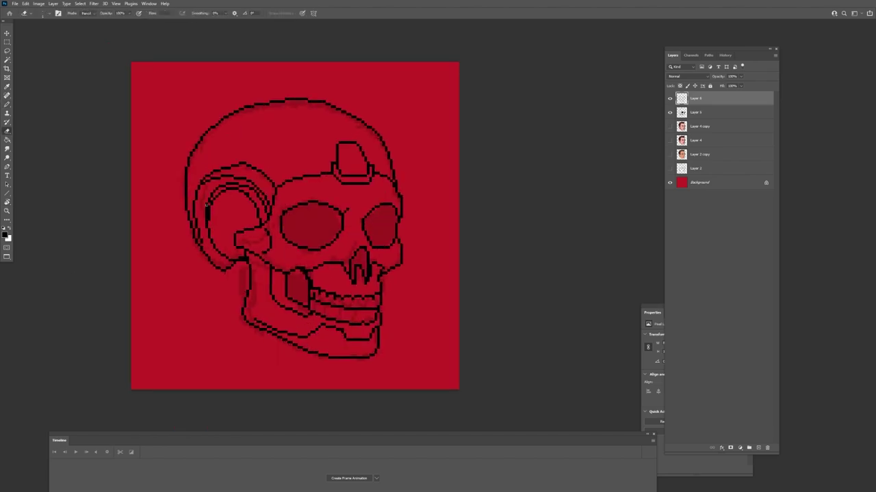
drag(227, 185, 208, 226)
key(b)
key(ctrl+shift+h)
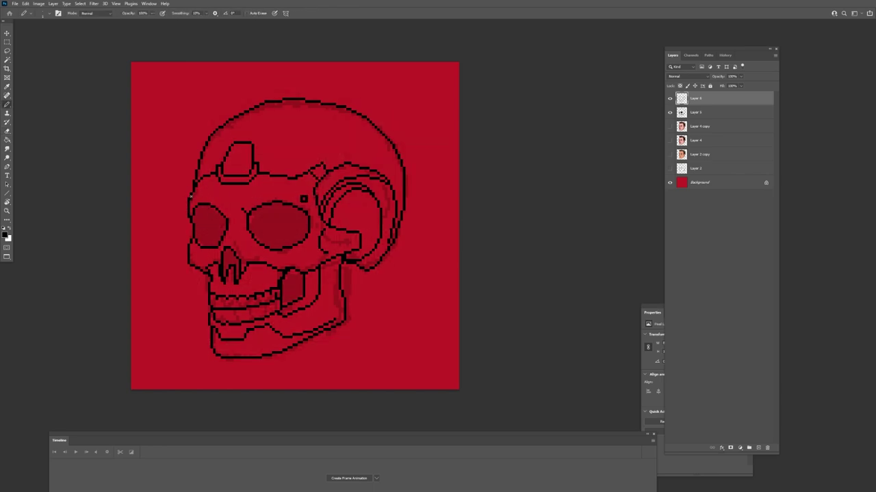
Step: Draw the bridge line between the eye sockets and add small slot marks on the forehead
drag(240, 209, 227, 216)
key(e)
key(b)
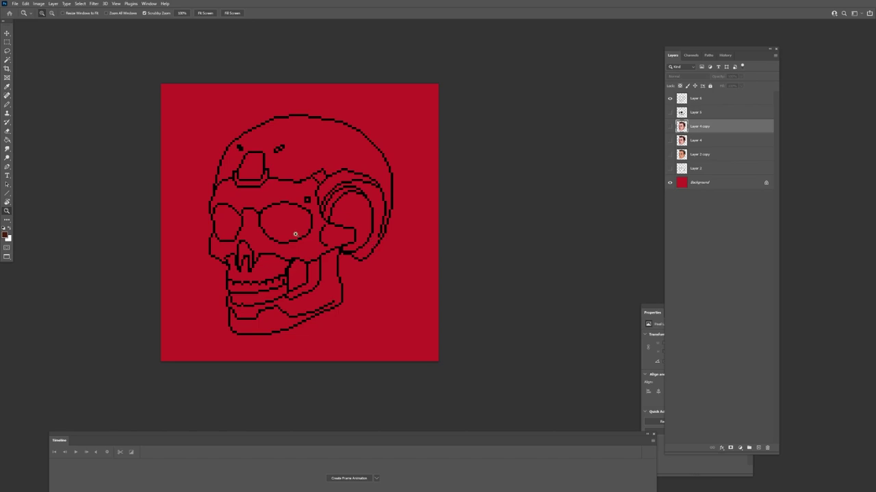
Step: Move Layer 4 copy above the skull line art and toggle its visibility to compare the alignment
drag(295, 234, 315, 236)
click(671, 126)
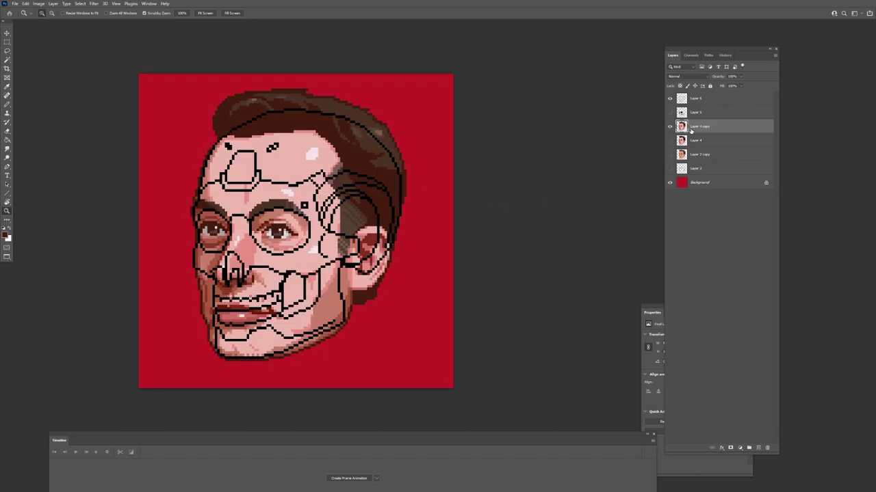
drag(690, 130, 687, 100)
click(670, 99)
click(669, 99)
click(670, 99)
click(669, 99)
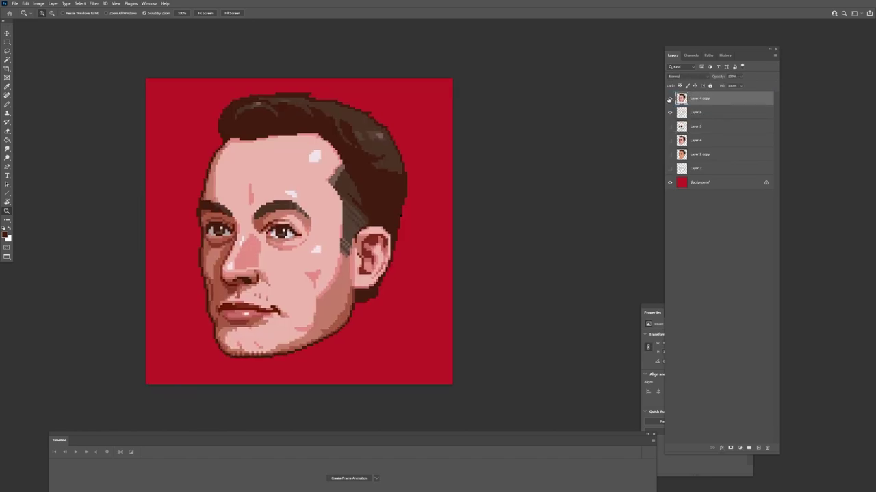
Step: Make Layer 4 copy semi-transparent to check it against the skull, hide it and select Layer 6
key(ctrl+minus)
drag(716, 77, 708, 80)
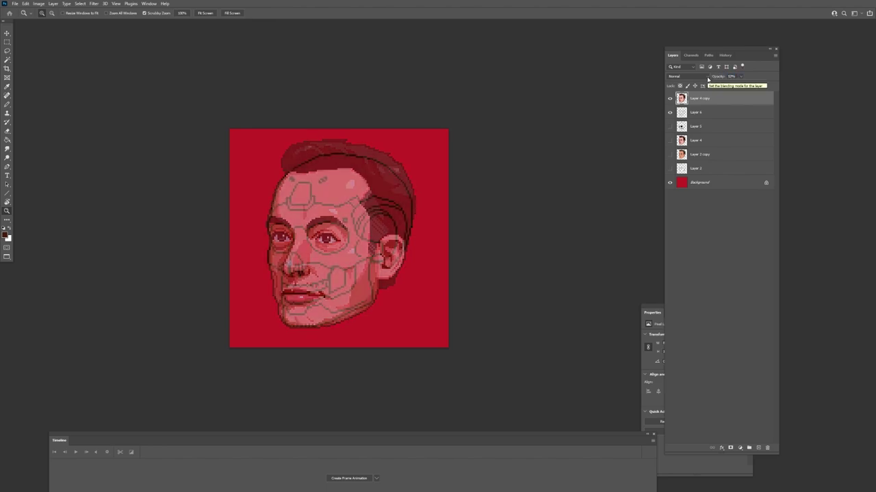
click(708, 79)
click(740, 57)
click(670, 99)
click(696, 112)
Step: Lasso the teeth and the lines just below them on Layer 6 and shift them slightly down
key(ctrl+plus)
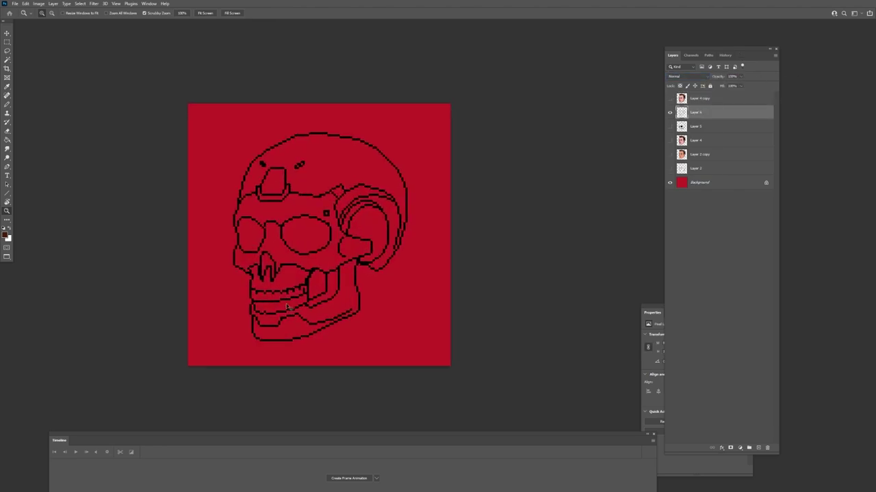
key(ctrl+plus)
key(l)
key(alt+l)
mouse_move(213, 311)
mouse_down()
mouse_move(217, 322)
mouse_move(294, 298)
mouse_move(216, 287)
mouse_move(204, 300)
mouse_up()
mouse_move(216, 307)
mouse_down()
mouse_move(212, 342)
mouse_move(294, 305)
mouse_up()
key(z)
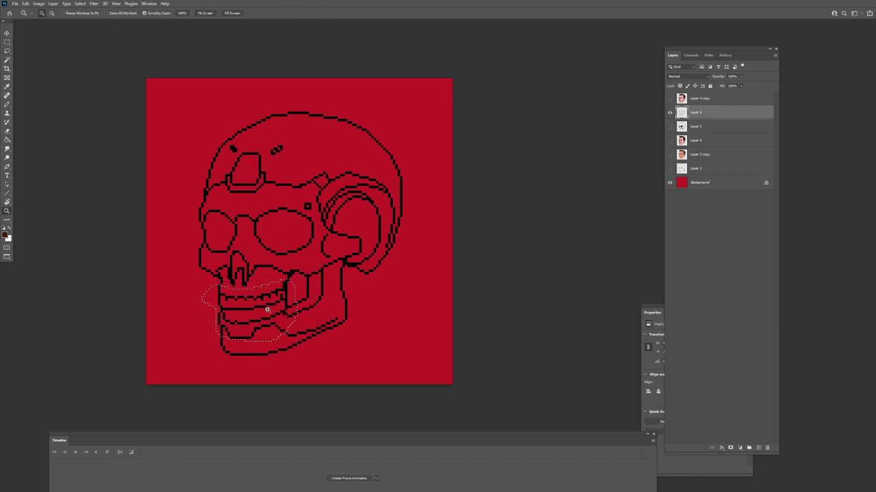
drag(291, 297, 292, 302)
right_click(281, 280)
click(301, 368)
key(Return)
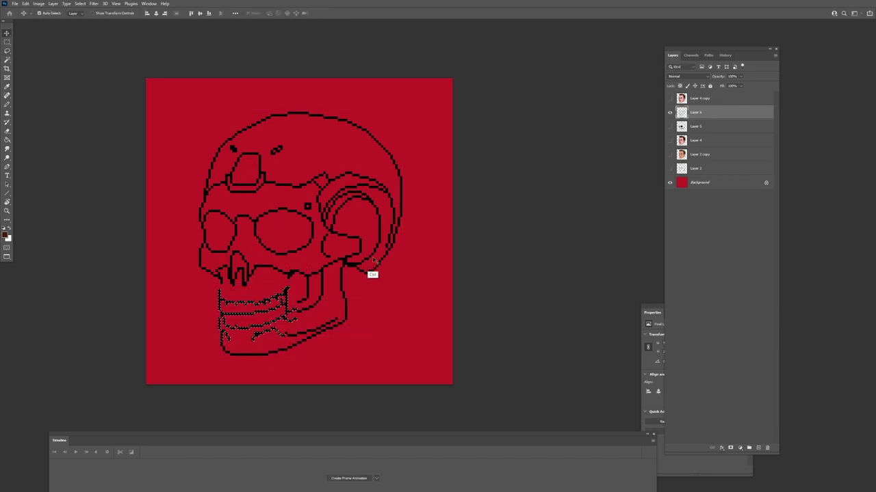
Step: Undo the last shift of the teeth lines, clear the selection and clean up the jaw lines beside the teeth
key(ctrl+z)
key(ctrl+z)
click(669, 99)
click(670, 98)
key(ctrl+d)
key(b)
alt+click(220, 285)
key(e)
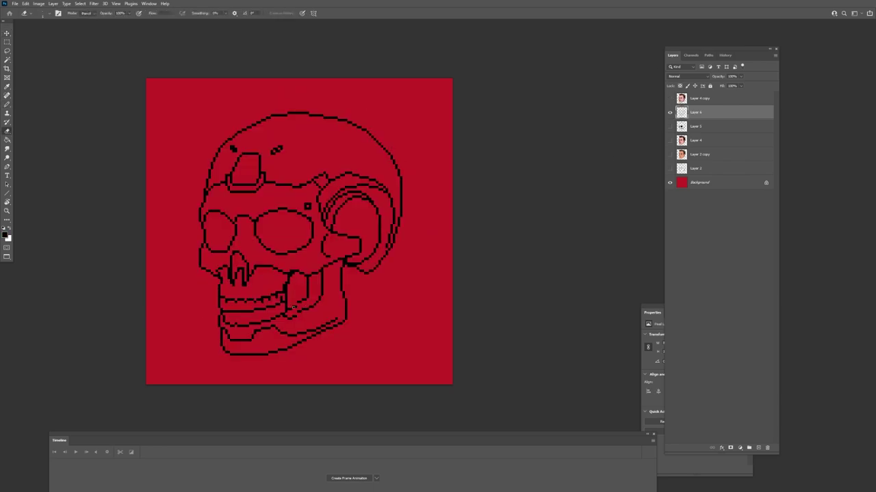
key(b)
Step: Show Layer 4 copy semi-transparent and mirror the canvas view to check the skull against the portrait
click(669, 99)
click(699, 98)
drag(719, 77, 705, 81)
key(F2)
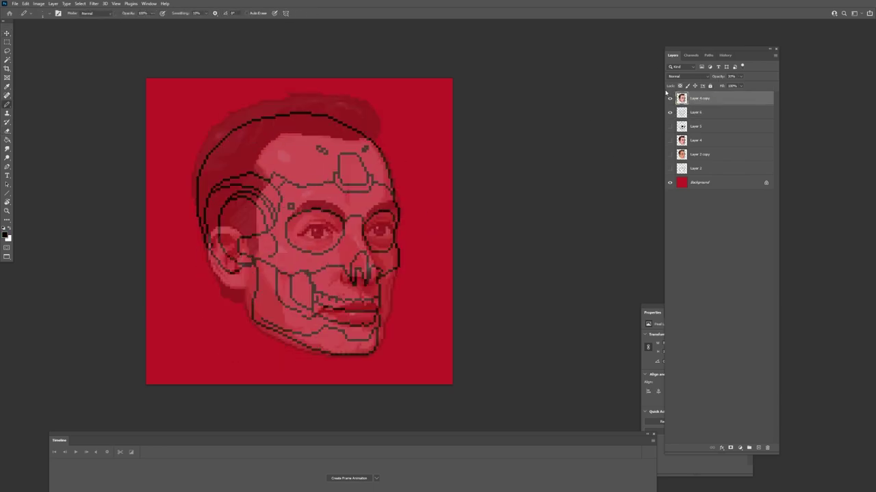
Step: Touch up the rear jaw line on Layer 6 and nudge the skull line art slightly down to match the head
key(alt+[)
drag(255, 268, 256, 290)
key(e)
key(v)
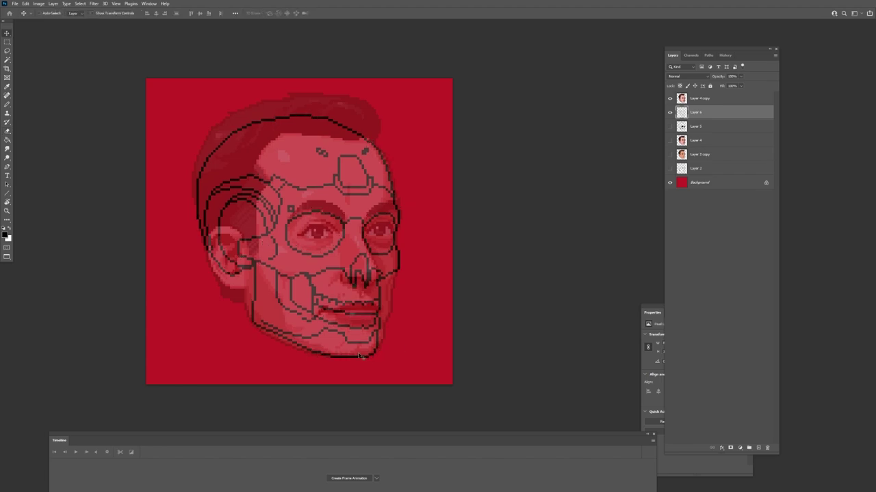
key(e)
key(b)
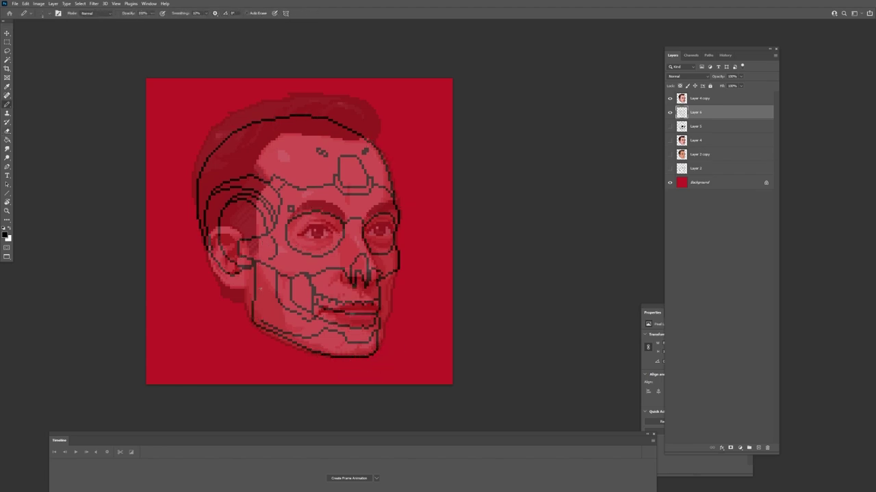
Step: Flip the view back, restore Layer 4 copy to full opacity and hide it
key(F2)
click(669, 98)
click(670, 99)
click(712, 98)
drag(717, 77, 740, 77)
click(670, 99)
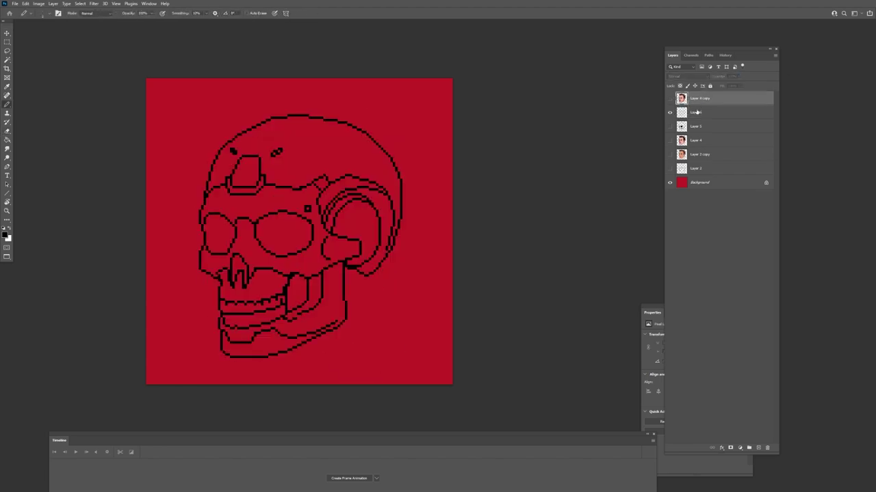
Step: Show Layer 4 copy, move Layer 6 above it and add a new layer on top
click(697, 112)
click(669, 98)
drag(709, 112, 708, 94)
click(758, 448)
Step: Outline a circular eyeball with a stroked elliptical selection, duplicate it for the second eye and hide Layer 4 copy
key(m)
key(shift+m)
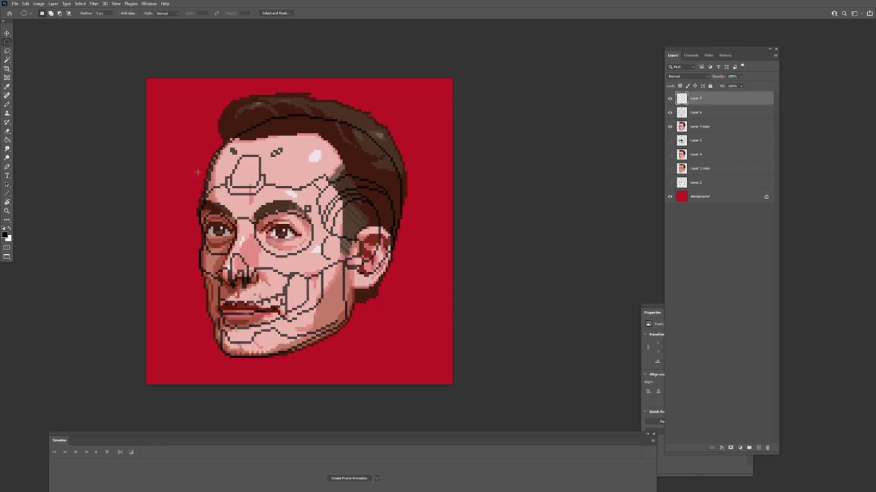
mouse_move(233, 255)
mouse_down()
mouse_move(290, 223)
mouse_move(302, 253)
mouse_move(227, 234)
mouse_up()
key(alt+e)
key(s)
key(Return)
key(ctrl+d)
key(v)
click(669, 140)
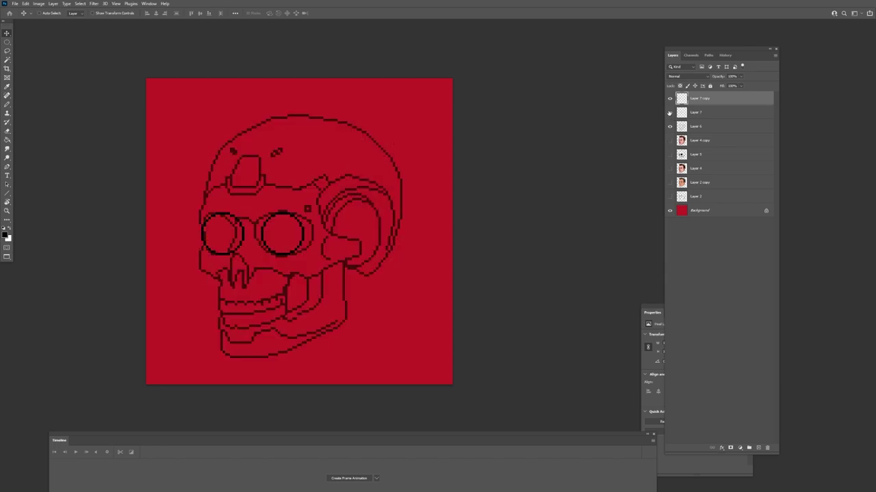
Step: Isolate the two eye circles, fill them with medium grey and combine them on Layer 7
click(692, 127)
click(671, 127)
click(698, 98)
click(5, 235)
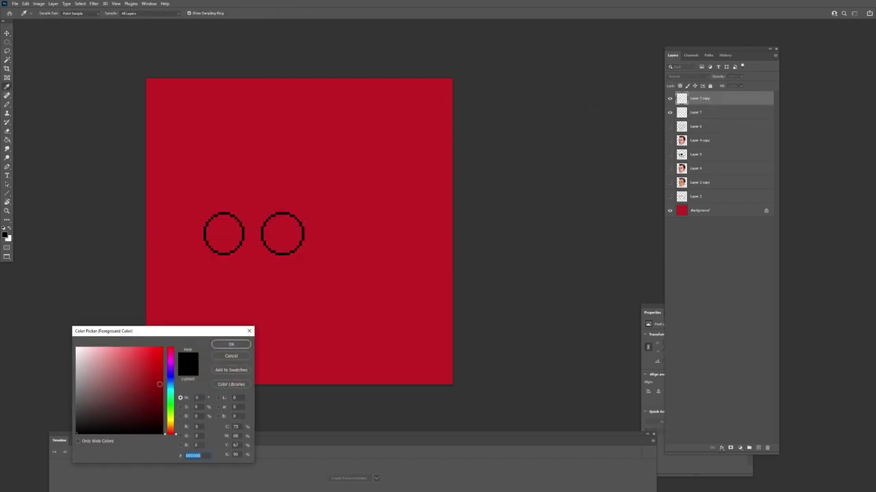
click(84, 400)
click(231, 344)
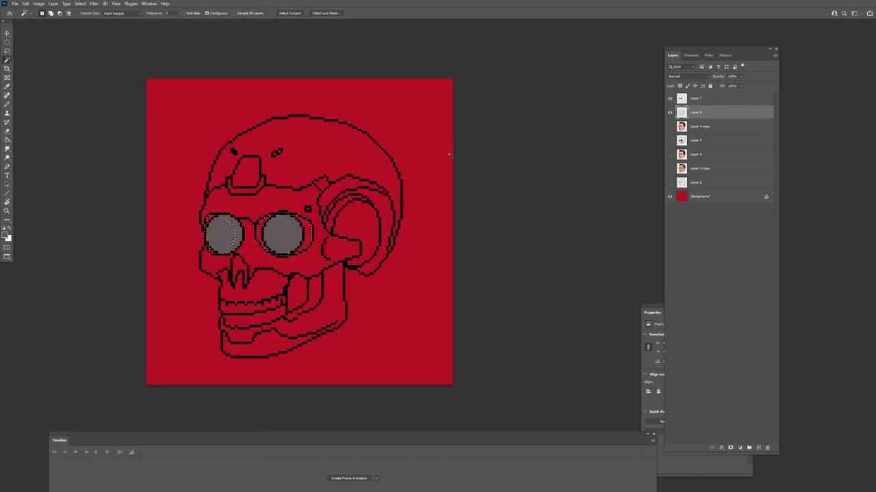
Step: Mask the eyeballs on Layer 7 to the shapes of the eye sockets
click(670, 127)
click(669, 126)
click(682, 112)
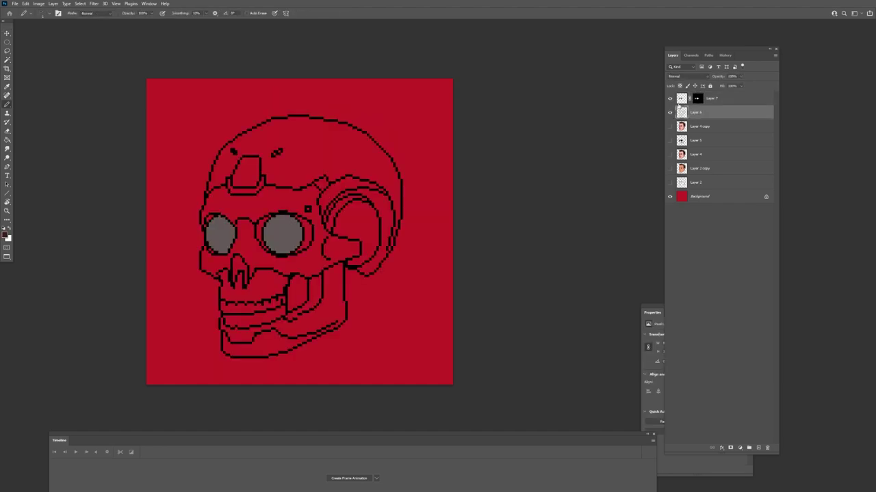
Step: Recolor the skull lines on Layer 6 dark brown and fill the socket area around the larger eyeball to match
key(g)
click(278, 154)
key(alt+])
click(302, 236)
key(alt+[)
click(219, 13)
click(260, 235)
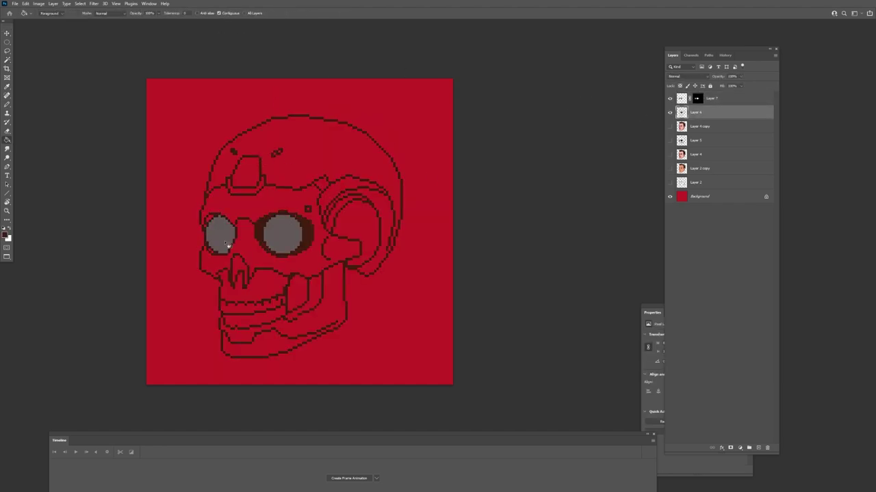
Step: Hide Layer 7 and fill the eye sockets, nose hole, cheek hollow and ear band with the dark brown
click(670, 98)
click(238, 267)
click(301, 299)
key(b)
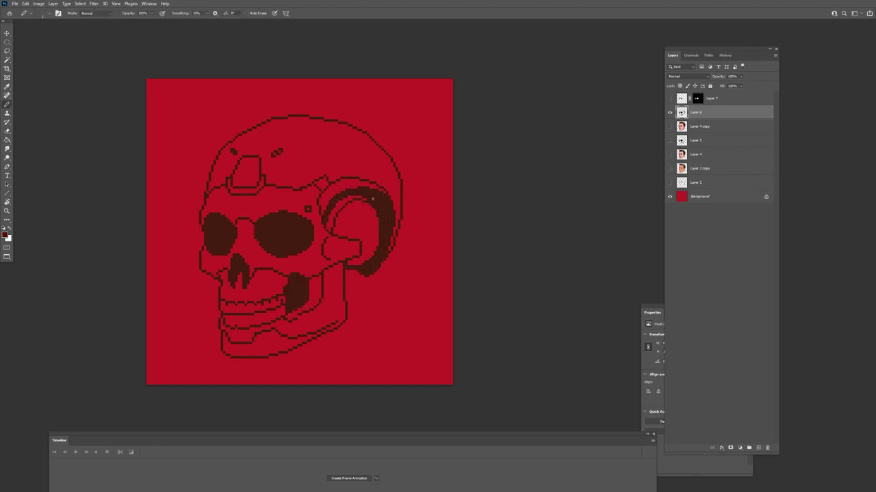
Step: Choose a dark grey and fill the face plate, temple piece, upper jaw and cranium with it
alt+click(362, 279)
click(5, 235)
click(91, 410)
click(170, 423)
click(230, 344)
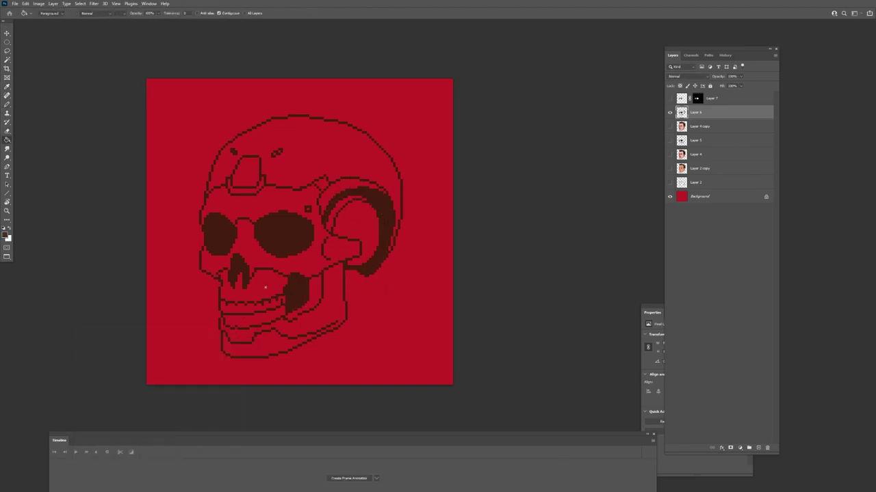
click(5, 234)
click(171, 348)
key(Return)
key(g)
click(298, 188)
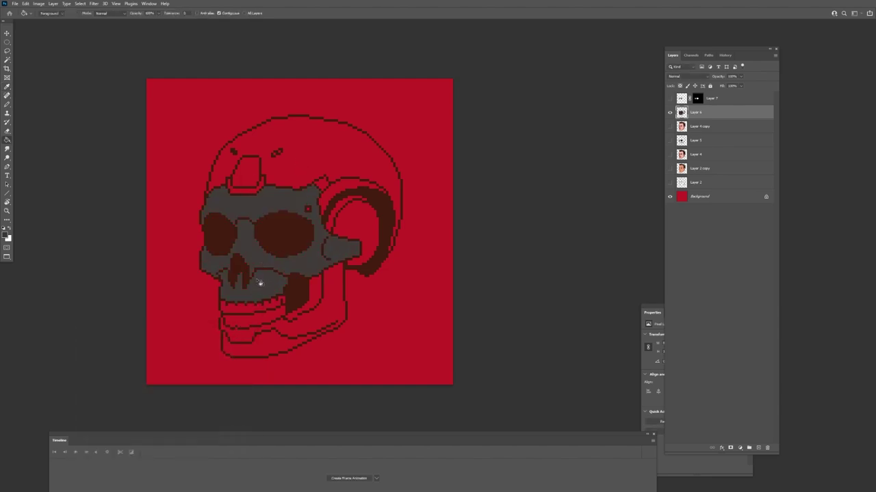
Step: Set the color to #6c6563 and fill the lower jaw, chin plate and ear disc with it
click(5, 235)
click(83, 399)
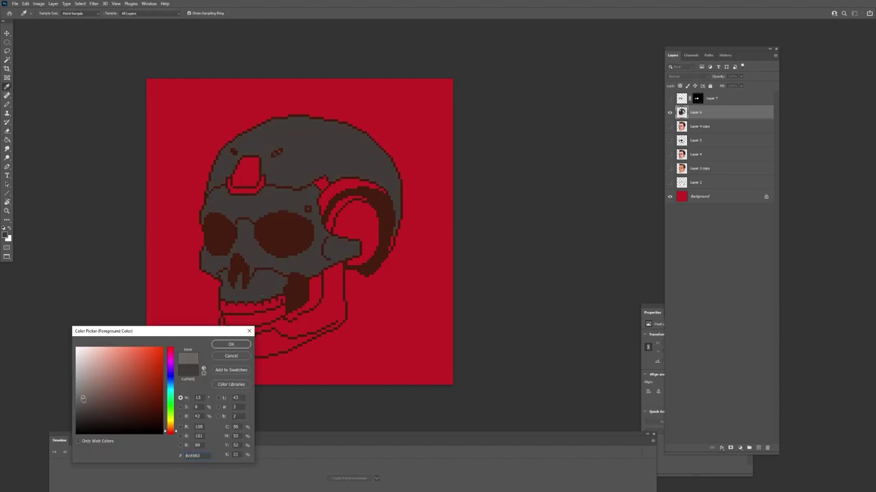
click(231, 344)
click(287, 345)
click(326, 315)
click(340, 218)
Step: Choose a darker charcoal and fill the outer rim around the ear disc
click(4, 235)
click(87, 418)
key(Return)
click(378, 205)
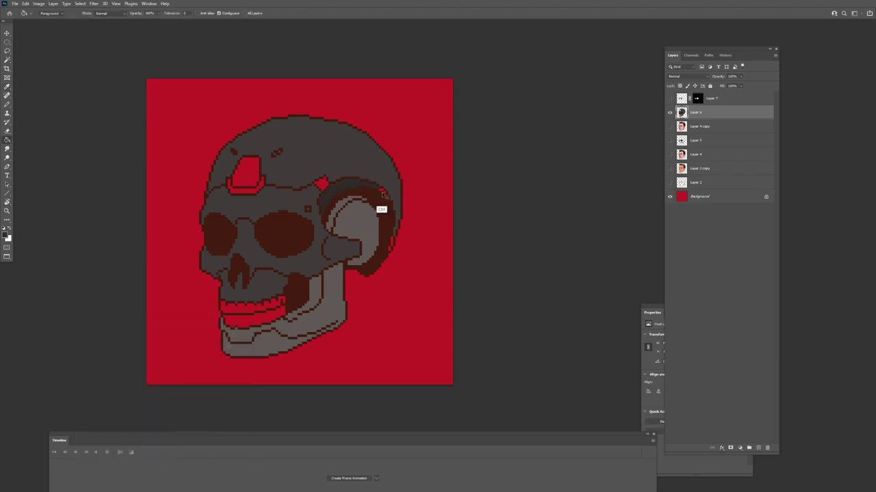
Step: Replace the brown of the outlines, sockets and hollows with a near-black warm grey
key(ctrl+u)
key(Escape)
alt+click(354, 184)
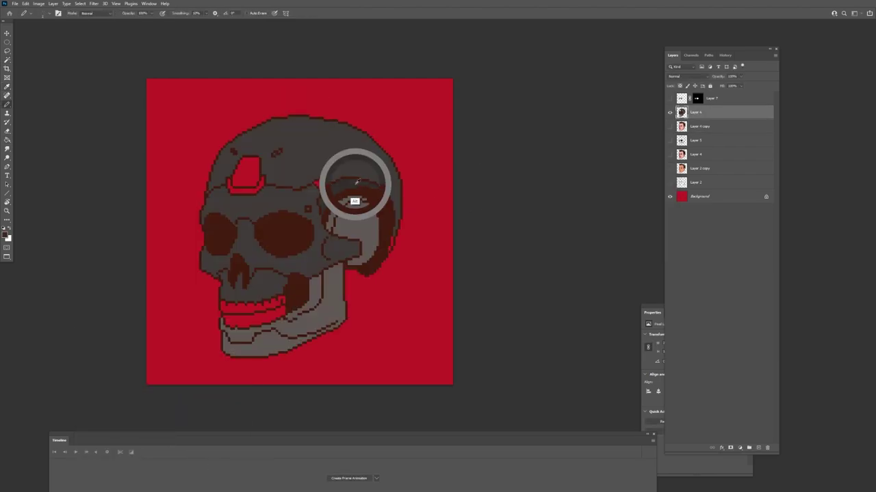
alt+click(380, 189)
key(g)
click(5, 234)
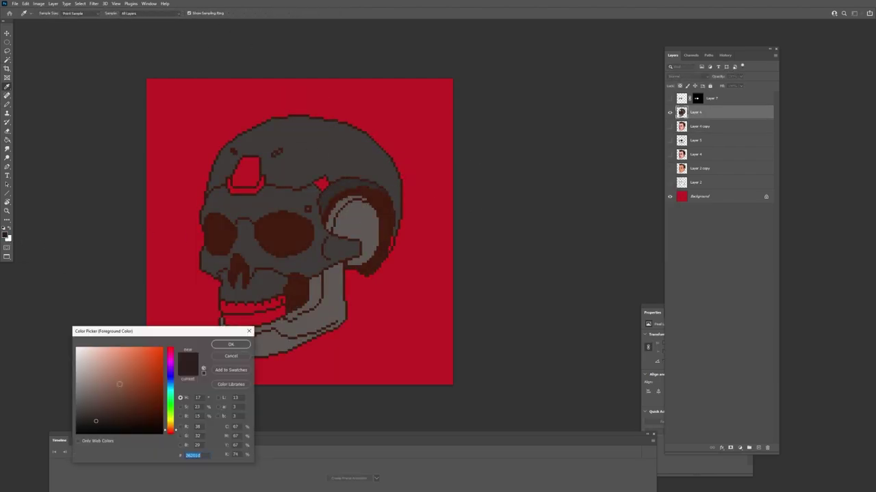
click(231, 344)
Step: Choose a light grey and fill the cranium, forehead panel, teeth and chin plate with it
alt+click(312, 287)
click(5, 235)
click(85, 383)
click(230, 344)
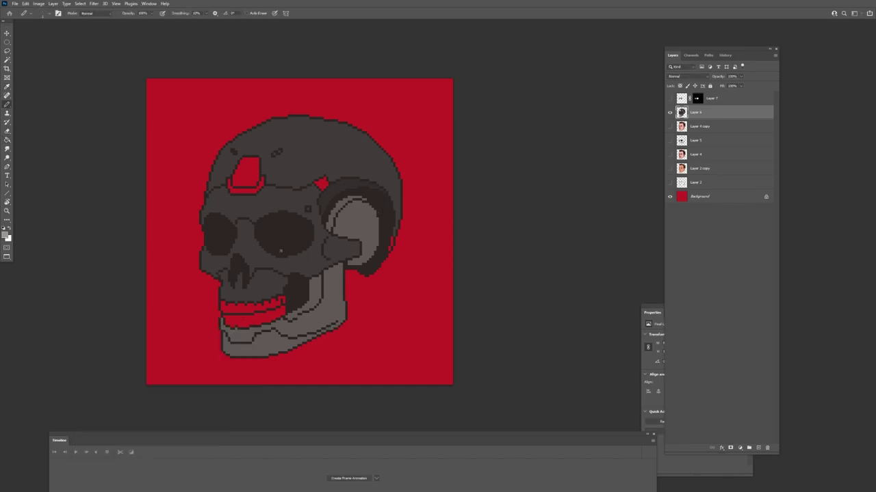
key(g)
click(307, 164)
click(334, 295)
key(ctrl+z)
click(273, 351)
click(255, 317)
click(359, 226)
key(ctrl+z)
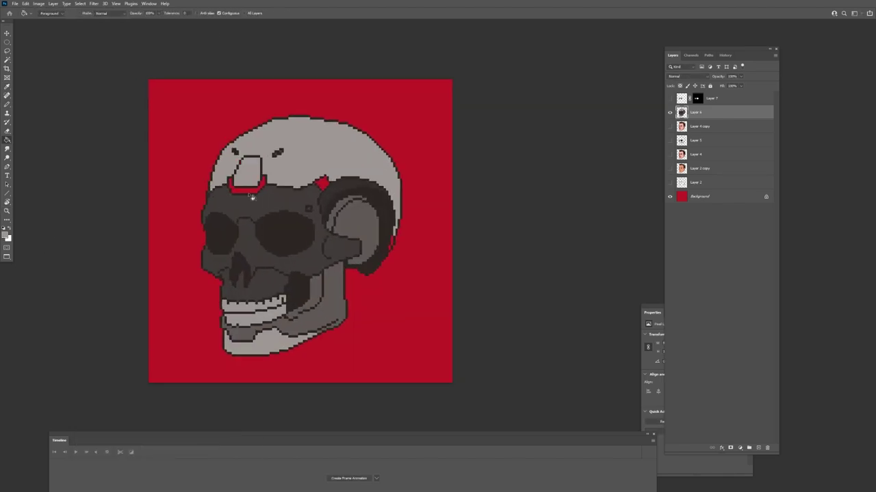
Step: Choose a deep red and fill the bracket below the forehead panel and the temple connector with it
click(250, 195)
key(ctrl+z)
alt+click(171, 191)
click(5, 235)
click(155, 379)
click(231, 344)
click(249, 192)
click(322, 185)
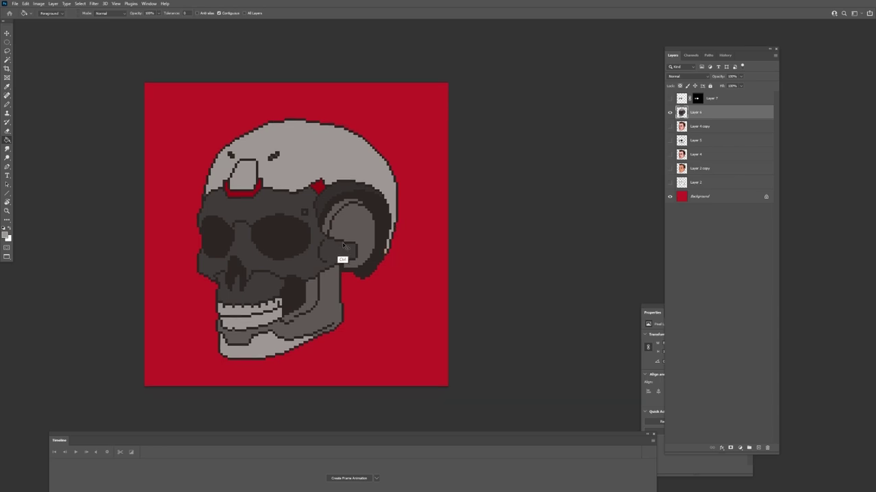
Step: Try turning the red accents gold with Hue/Saturation at hue +42, saturation +35 and lightness +11
key(ctrl+u)
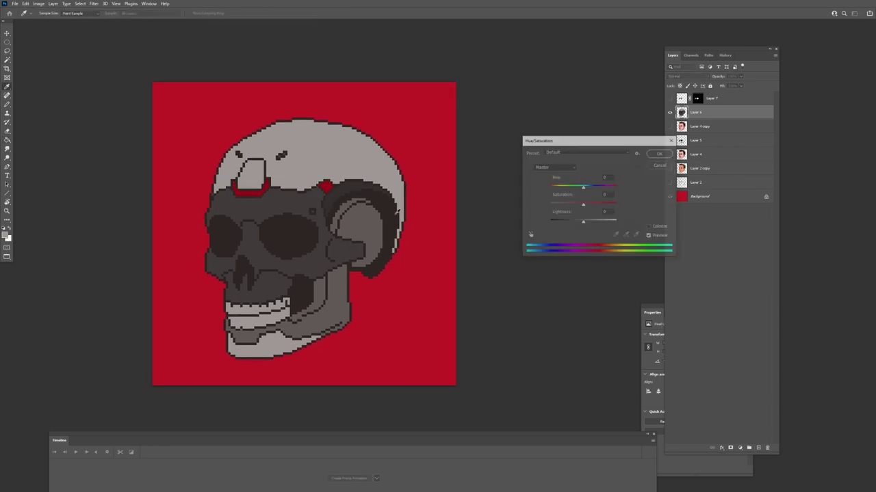
mouse_move(582, 186)
mouse_down()
mouse_move(600, 186)
mouse_move(552, 187)
mouse_move(596, 187)
mouse_up()
mouse_move(582, 205)
mouse_down()
mouse_move(594, 205)
mouse_move(586, 222)
mouse_up()
drag(597, 187, 598, 187)
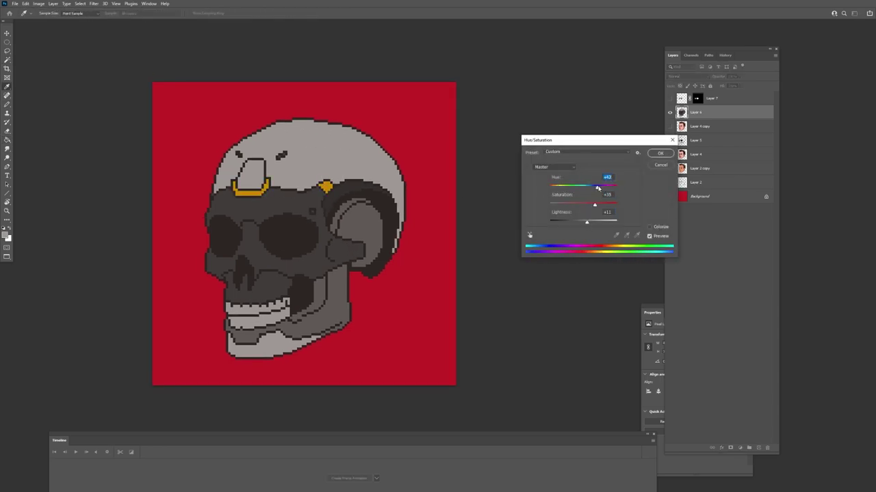
key(Return)
Step: Show the eyeballs on Layer 7 and make that layer active
click(669, 98)
click(718, 98)
key(b)
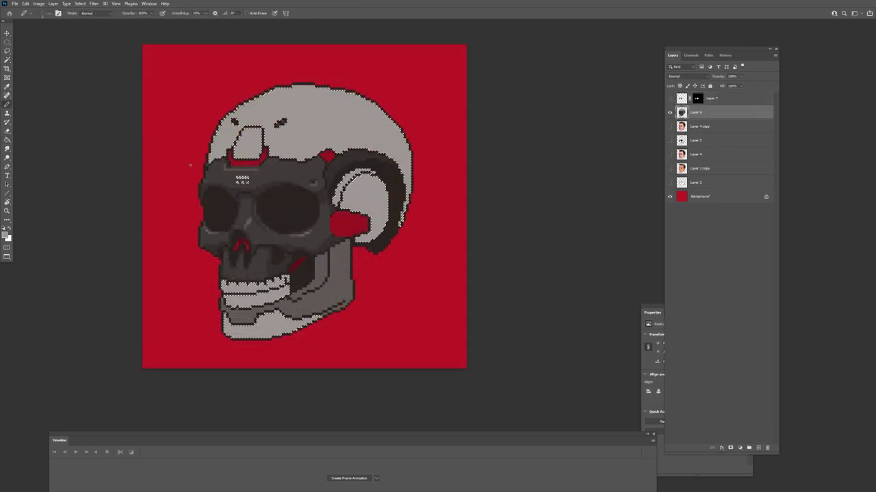
Step: Set the color to off-white #e0dad8 and paint broad light areas on the front and back of the cranium
click(4, 235)
click(80, 359)
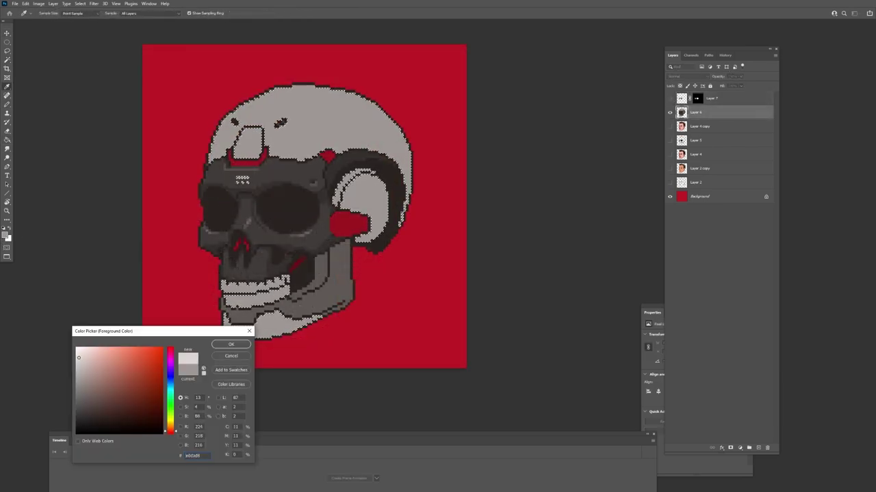
click(232, 345)
key(ctrl+h)
key(bracketright)
key(bracketright)
key(bracketright)
key(bracketright)
key(bracketright)
key(bracketright)
key(bracketright)
mouse_move(269, 152)
mouse_down()
mouse_move(271, 124)
mouse_move(317, 135)
mouse_up()
drag(400, 133, 362, 98)
key(bracketleft)
key(bracketleft)
key(bracketleft)
key(bracketleft)
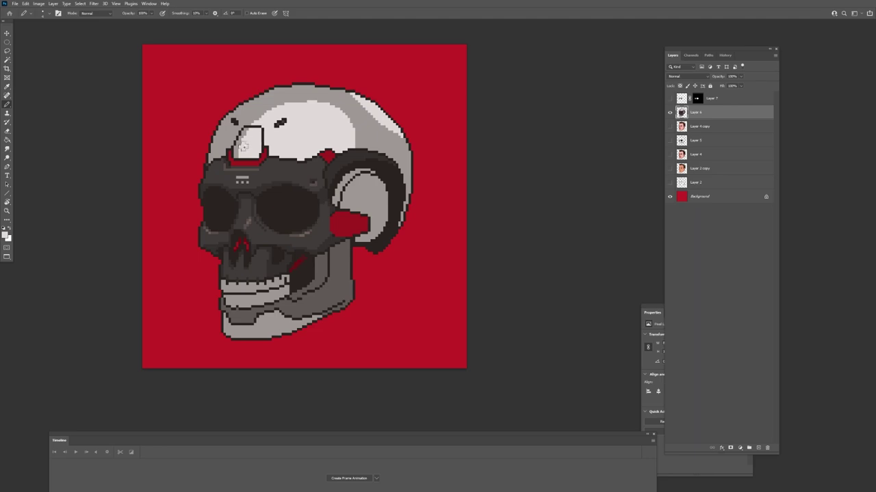
Step: Paint a pure white highlight with a small spot on the cranium and fill the surrounding dome off-white
key(d)
key(x)
mouse_move(307, 133)
mouse_down()
mouse_move(283, 141)
mouse_move(320, 147)
mouse_up()
alt+click(322, 132)
key(g)
click(252, 117)
key(b)
alt+click(286, 144)
click(330, 112)
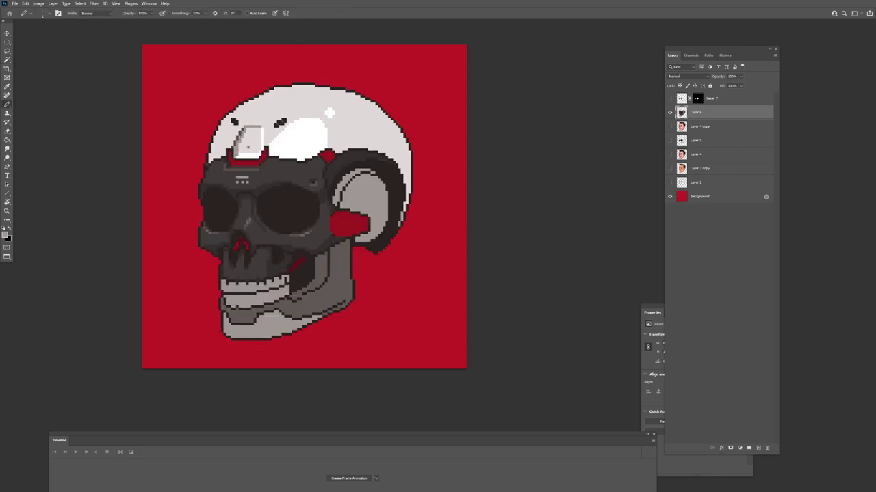
Step: Shade the forehead panel and its edges with sampled light greys
alt+click(247, 147)
click(236, 156)
mouse_move(262, 146)
mouse_down()
mouse_move(270, 161)
mouse_move(253, 131)
mouse_up()
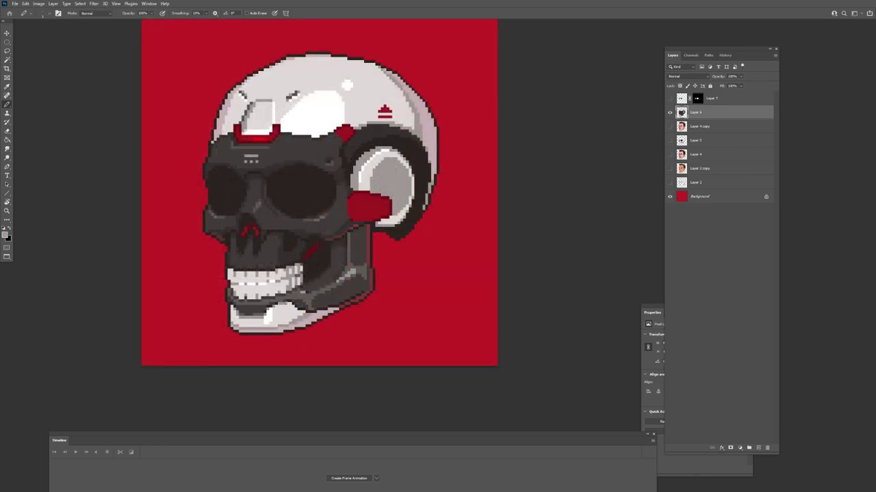
Step: Shade the lower jaw edge and the chin plate below the teeth with colors sampled from the skull
drag(311, 297, 316, 296)
alt+click(303, 293)
drag(241, 307, 256, 307)
mouse_move(278, 292)
mouse_down()
mouse_move(248, 333)
mouse_move(279, 303)
mouse_up()
alt+click(261, 308)
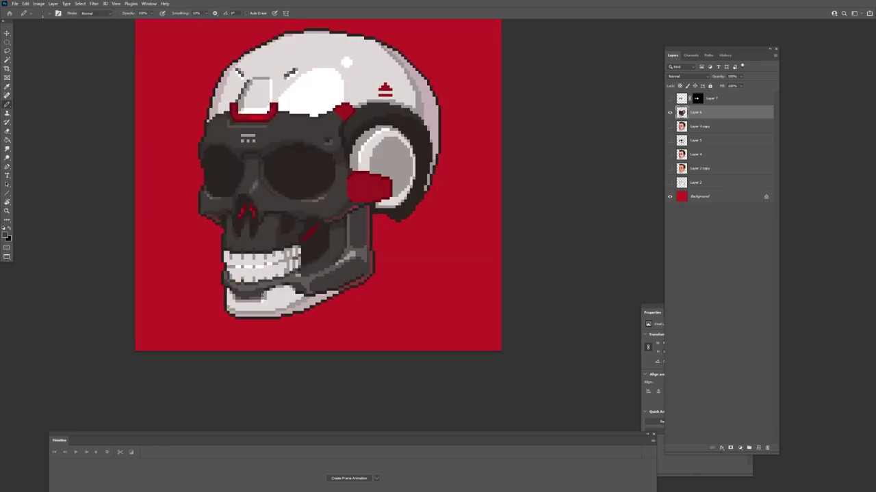
alt+click(267, 293)
ctrl+click(274, 294)
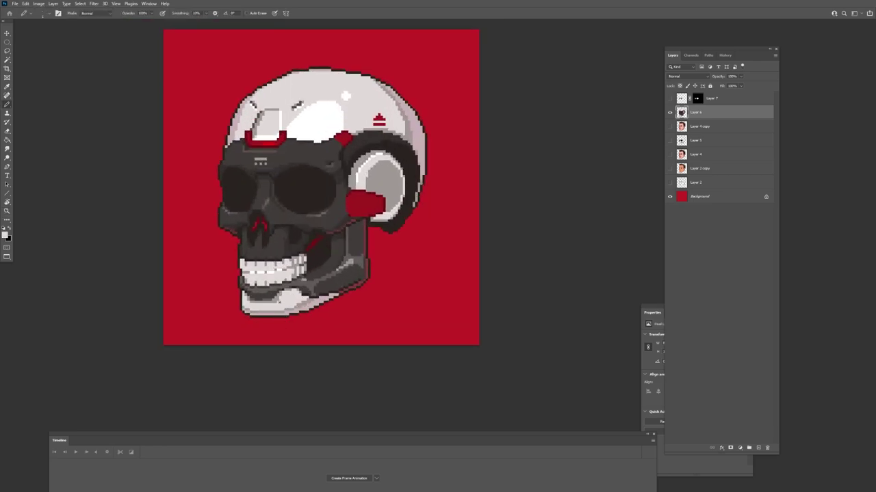
scroll(279, 302, down, 1)
Step: Sample the dark grey and paint two small round bolts on the ear disc
alt+click(254, 302)
drag(376, 190, 388, 190)
click(362, 171)
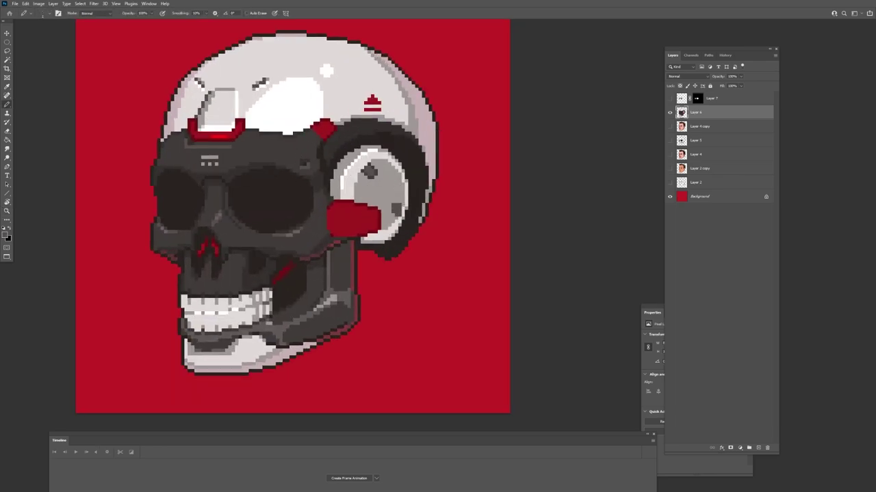
click(398, 204)
Step: Outline a shadow along the lower rim of the ear disc and fill it with dark grey
scroll(402, 210, down, 1)
alt+click(396, 229)
drag(402, 210, 375, 234)
key(g)
click(385, 236)
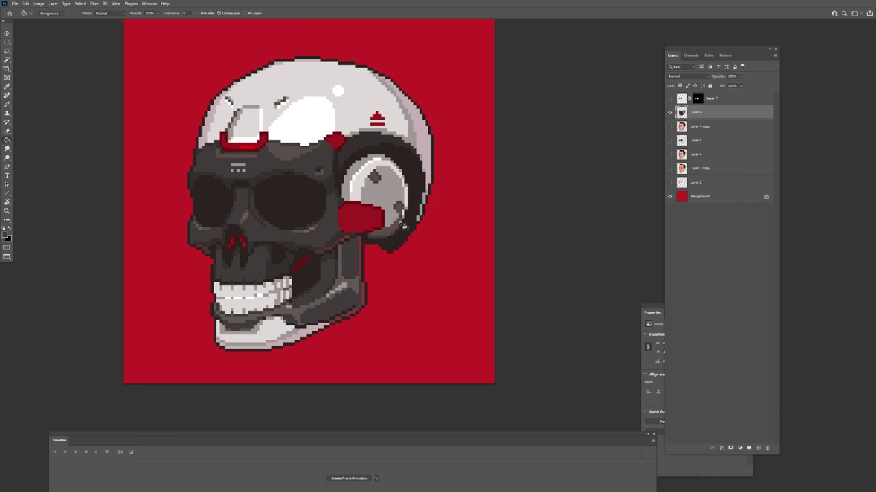
key(b)
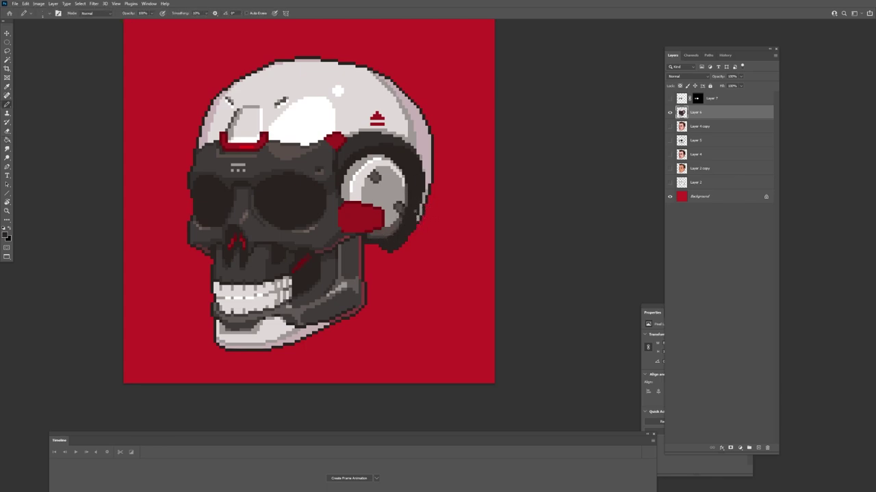
Step: Retouch the bolts and rim shading of the ear disc with greys sampled from the disc
drag(406, 198, 419, 197)
alt+click(393, 229)
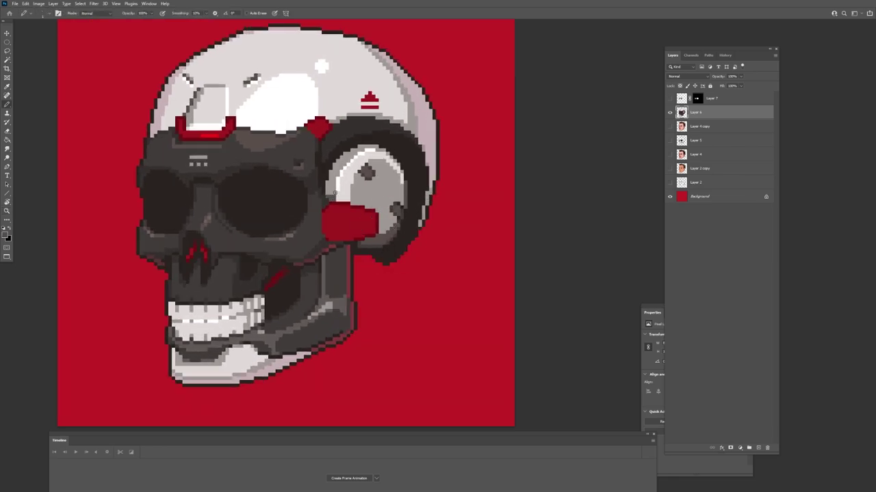
alt+click(378, 172)
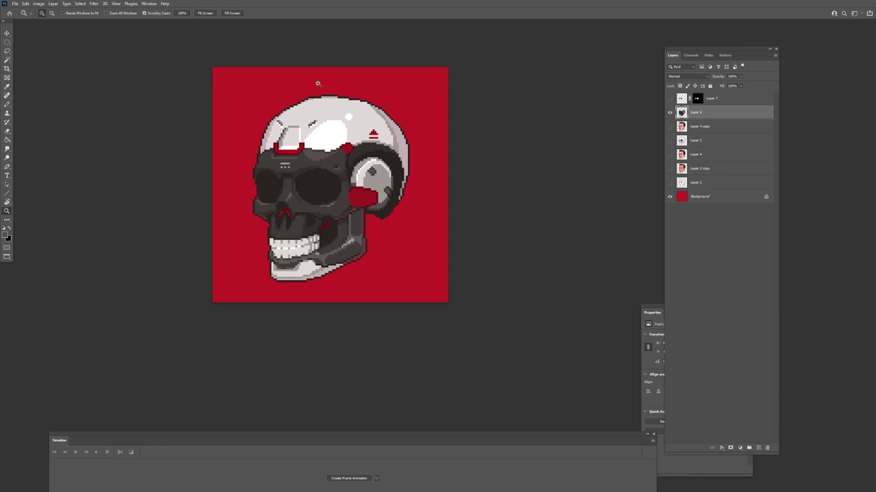
Step: Lasso the hair and the face above the mouth, cut them to a new layer, and check both pieces against the skull
drag(168, 239, 178, 263)
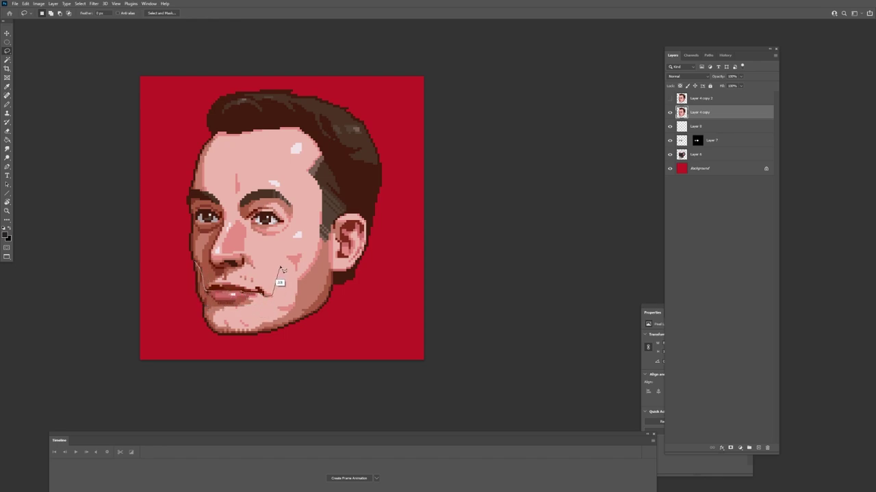
mouse_move(321, 231)
mouse_down()
mouse_move(172, 267)
mouse_move(191, 270)
mouse_move(204, 299)
mouse_up()
key(shift)
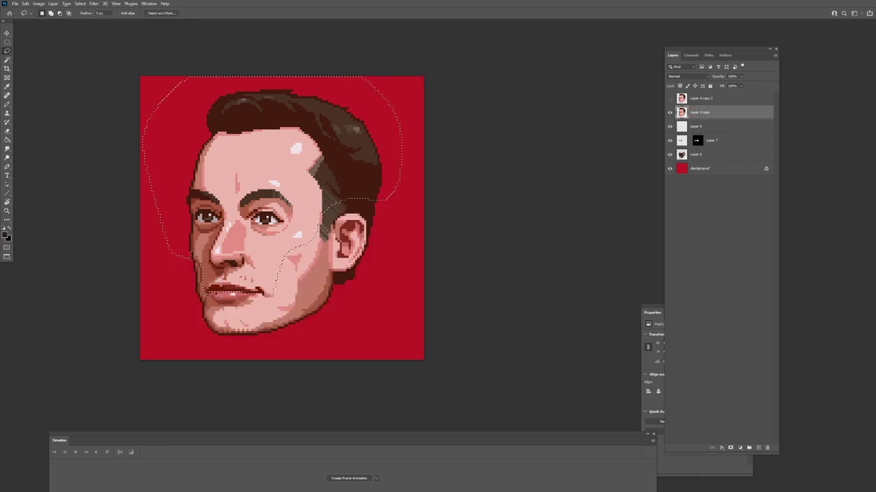
key(shift)
key(alt)
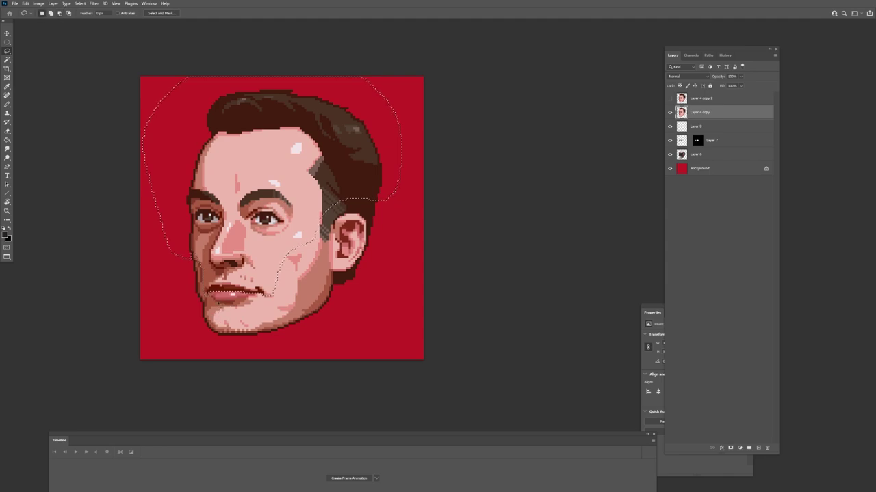
key(alt)
key(ctrl+shift+j)
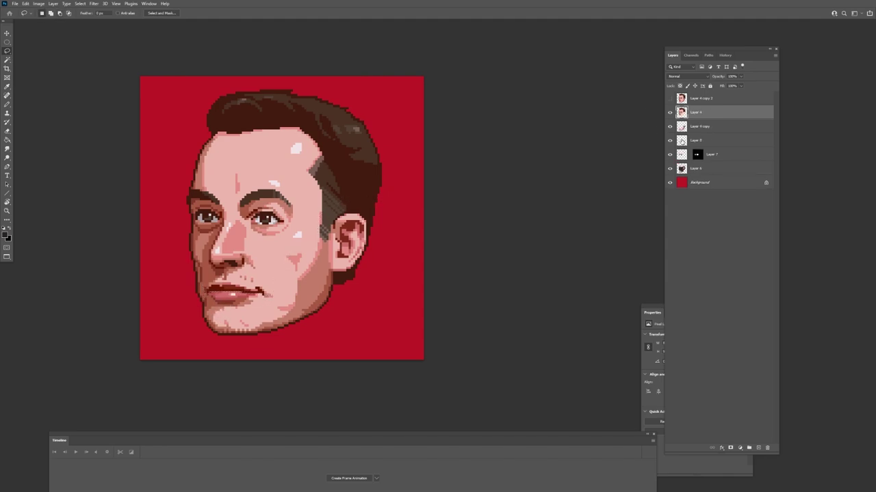
click(670, 112)
click(670, 112)
click(669, 126)
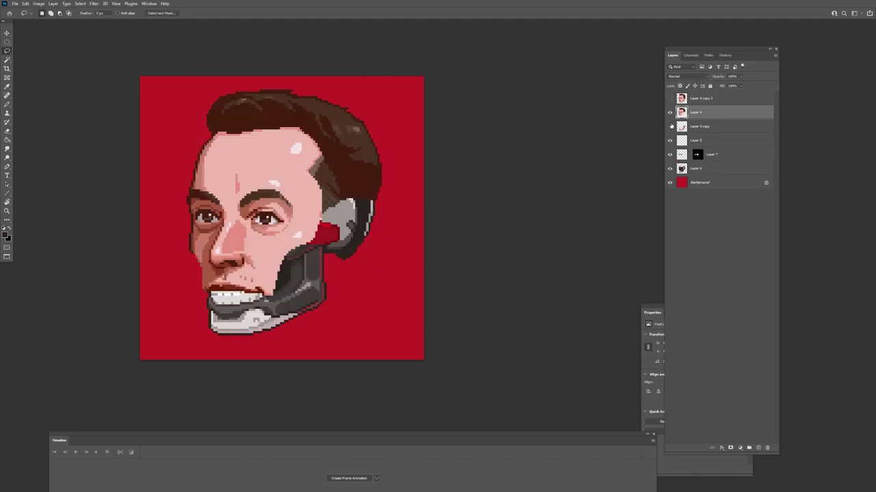
click(670, 126)
click(669, 127)
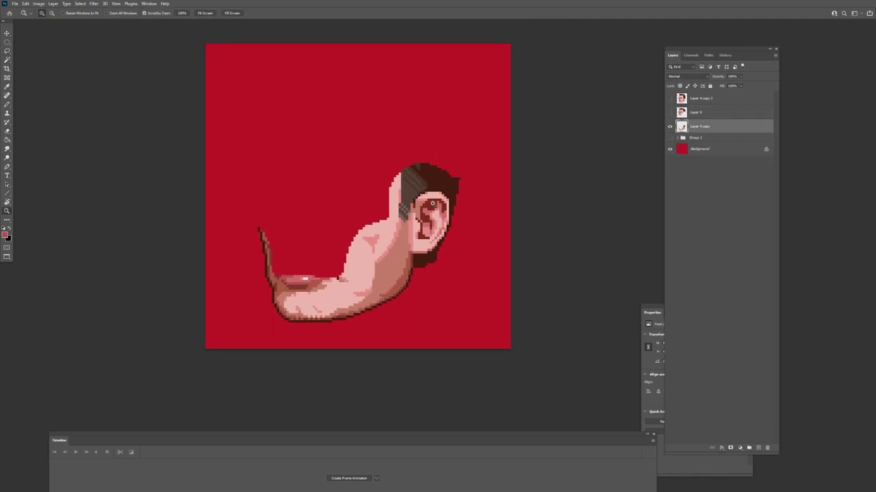
Step: Lasso the cheek and the narrow strip along the far jaw and cut them to a separate layer
drag(433, 203, 440, 203)
key(l)
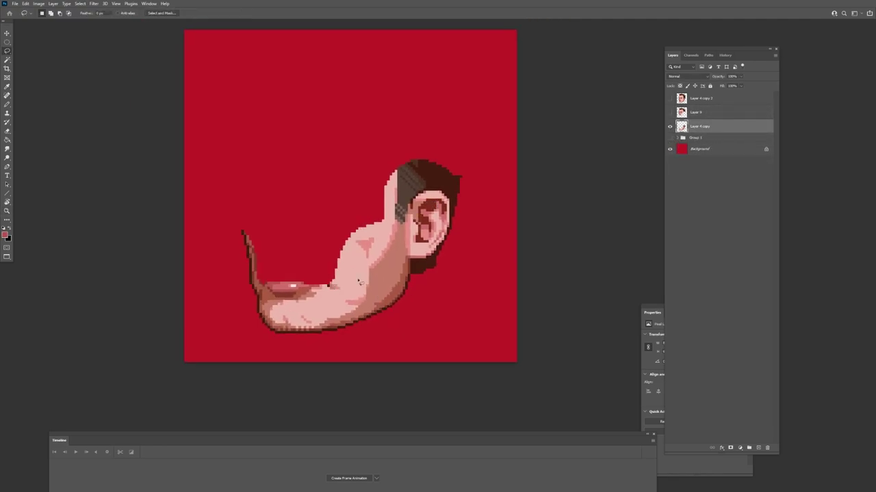
click(336, 281)
key(Return)
mouse_move(366, 312)
mouse_down()
mouse_move(407, 284)
mouse_move(403, 231)
mouse_move(329, 263)
mouse_up()
mouse_move(260, 287)
mouse_down()
mouse_move(262, 203)
mouse_move(258, 293)
mouse_up()
key(ctrl+j)
Step: Show the skull group, hide the cheek piece, and separate the ear onto its own layer
click(670, 151)
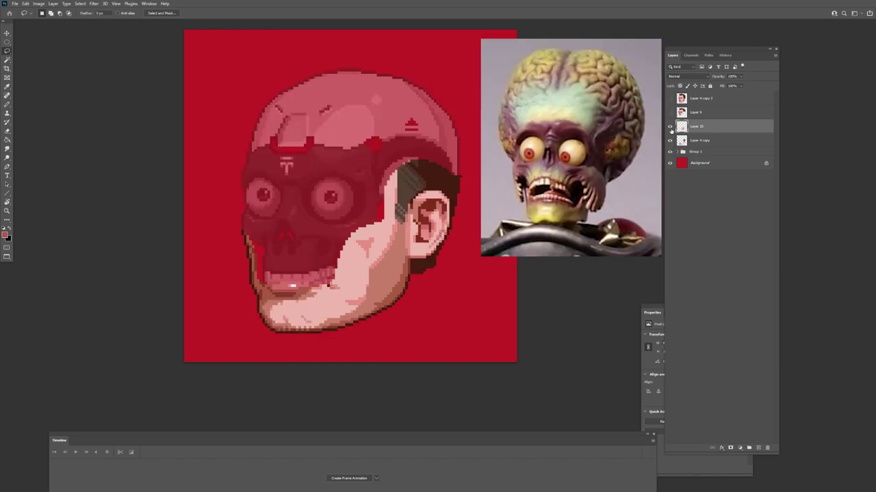
click(669, 127)
key(ctrl+j)
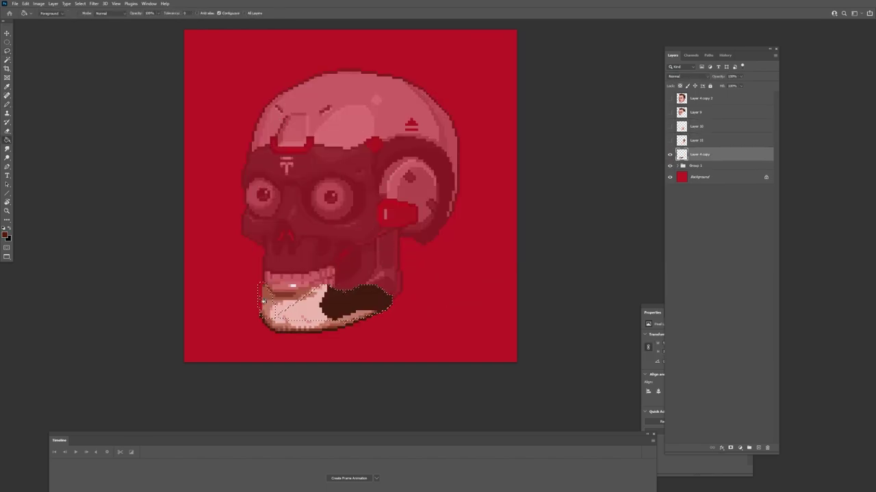
click(261, 298)
click(670, 140)
click(670, 140)
click(669, 127)
click(670, 127)
key(b)
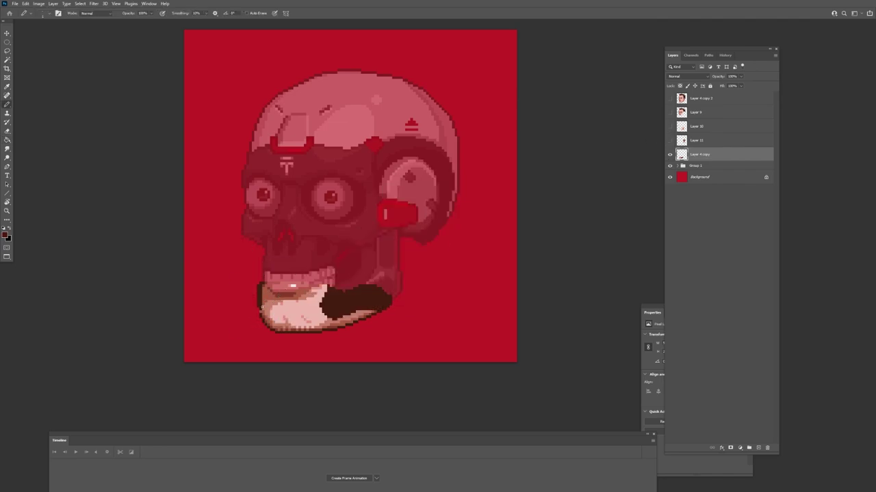
key(ctrl+z)
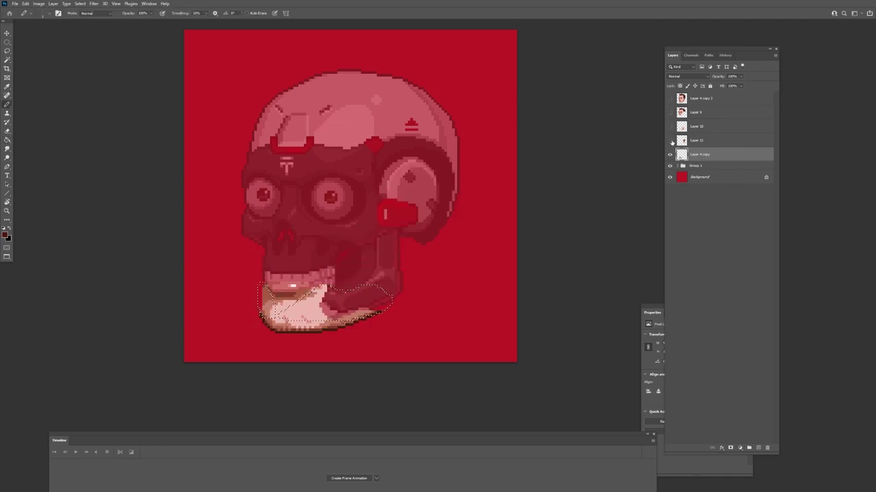
Step: Hide the skull group and fill the selected jaw areas on both sides of the chin piece with dark grey
click(678, 166)
click(669, 154)
click(692, 166)
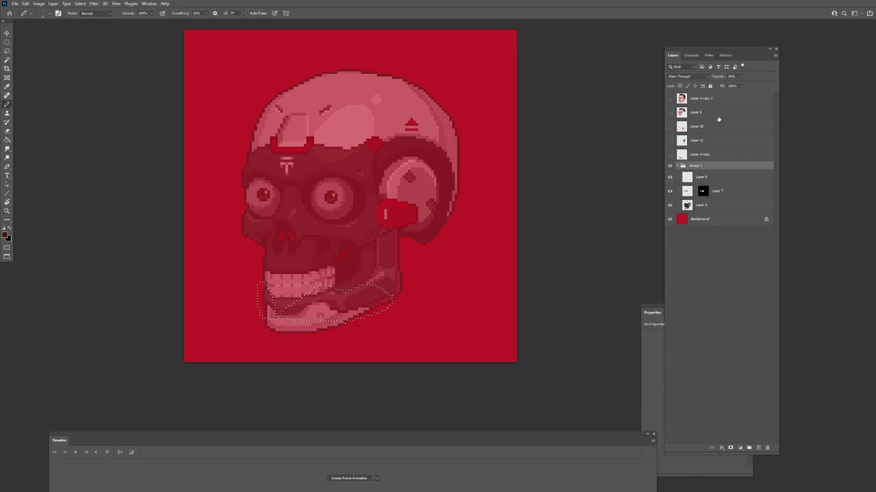
click(670, 166)
click(670, 155)
click(699, 155)
key(g)
click(347, 308)
click(261, 299)
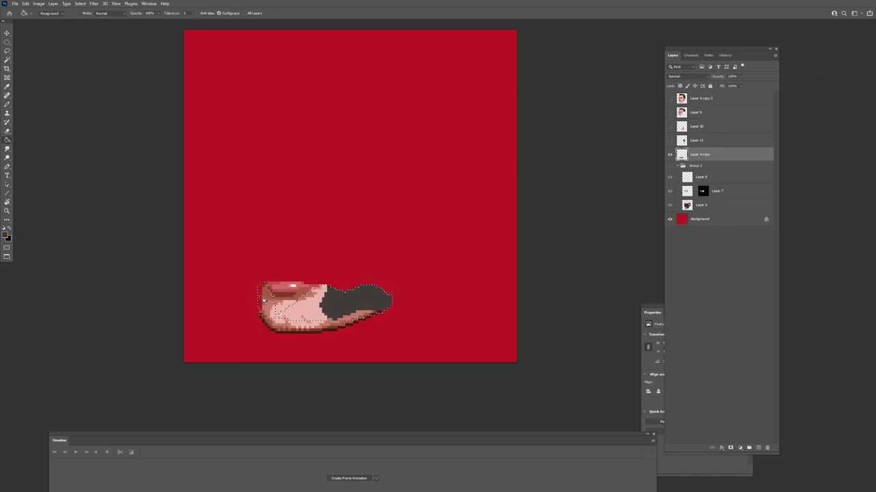
key(ctrl+d)
Step: Trim the outer edge of the chin piece's dark grey fill and compare it with the ear and cheek layers
key(b)
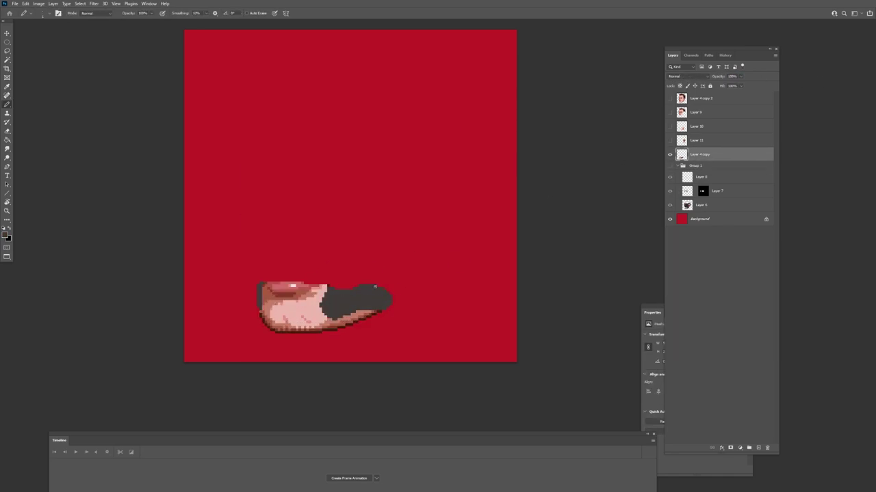
key(e)
key(b)
click(670, 141)
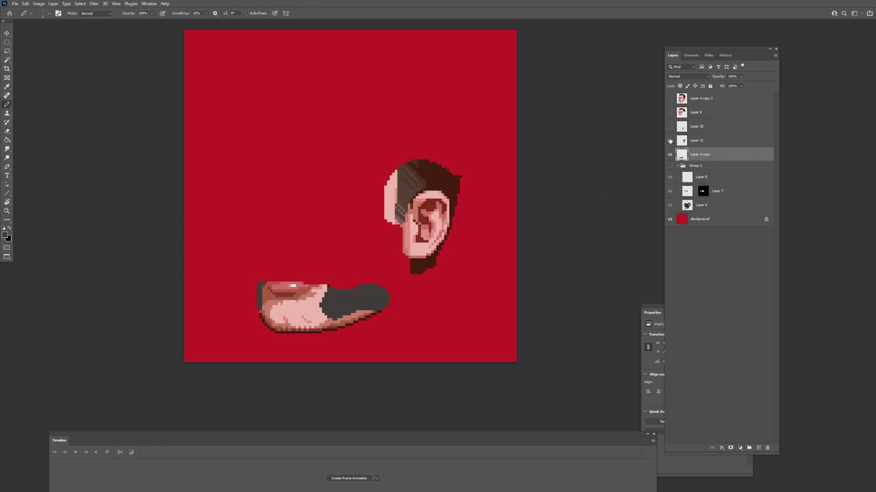
click(669, 140)
click(670, 140)
click(670, 141)
click(669, 127)
click(670, 126)
click(669, 126)
Step: Isolate Layer 10, select the transparent area around the cheek pieces, and sample the dark brown outline color
click(669, 155)
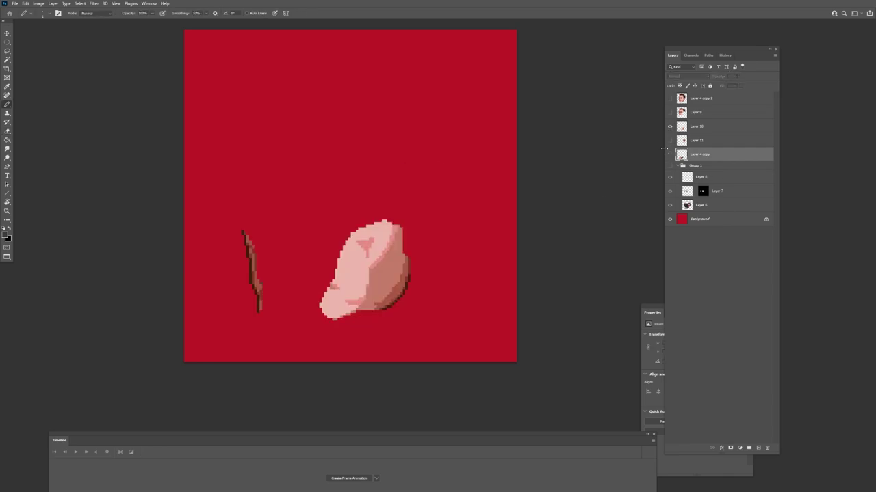
click(695, 126)
key(w)
click(393, 195)
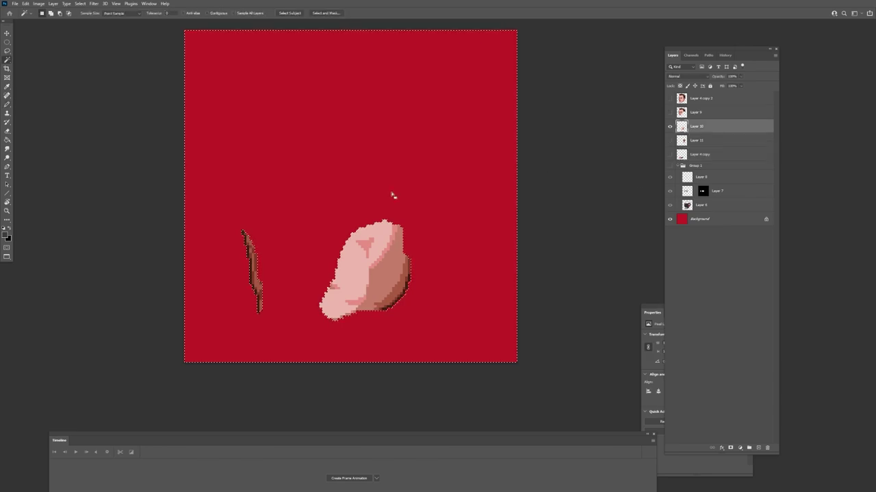
key(alt+s)
key(i)
key(b)
alt+click(387, 309)
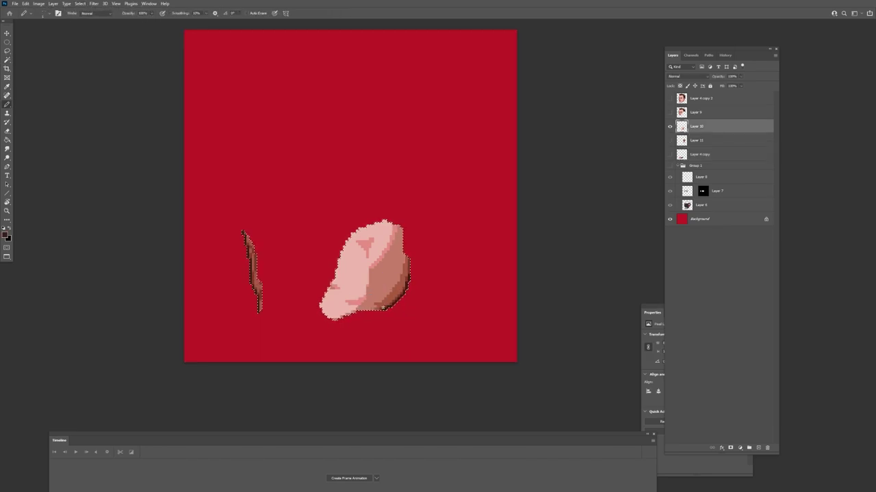
key(alt+e)
key(s)
key(Escape)
key(ctrl+shift+i)
key(alt+e)
key(s)
click(164, 110)
key(ctrl+d)
key(b)
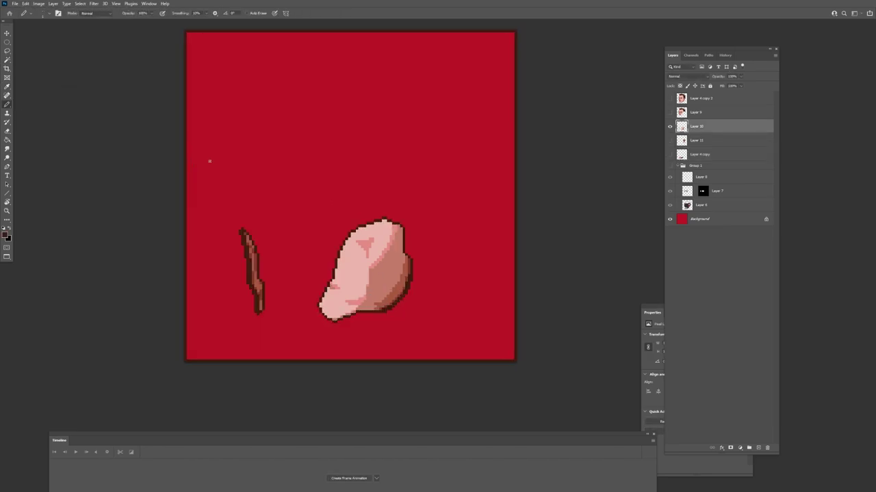
key(ctrl+z)
key(ctrl+z)
Step: Add a new layer above the cheek pieces and stroke the selection on it in dark brown to outline them
click(758, 448)
key(alt+e)
key(s)
key(Return)
key(ctrl+d)
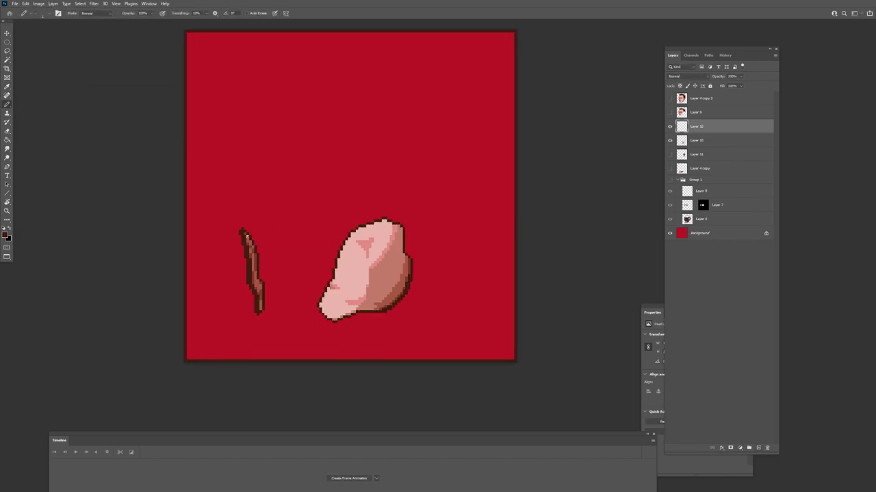
key(m)
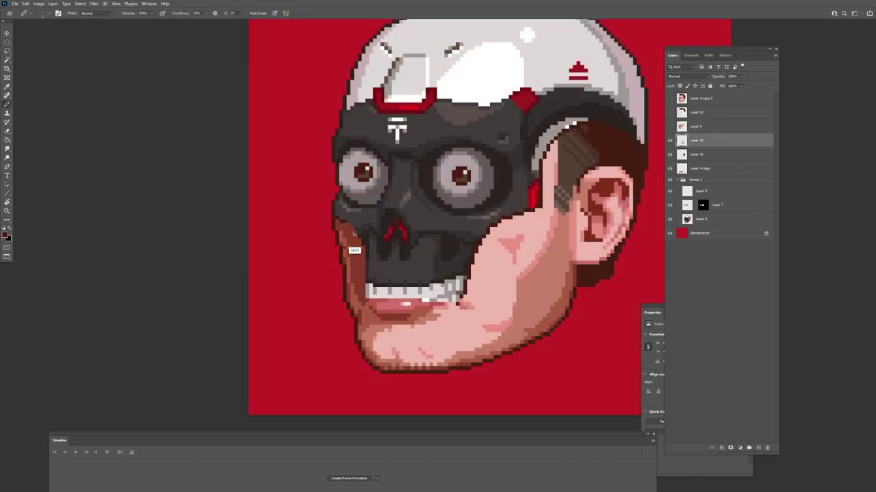
Step: Clean up the inner edge of the narrow cheek strip beside the teeth, erasing stray pixels and sampling a color for touch-ups
key(e)
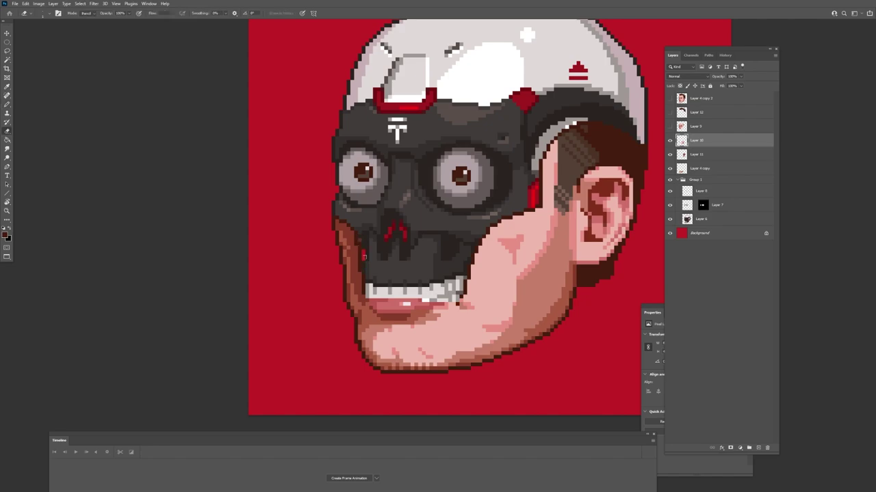
key(z)
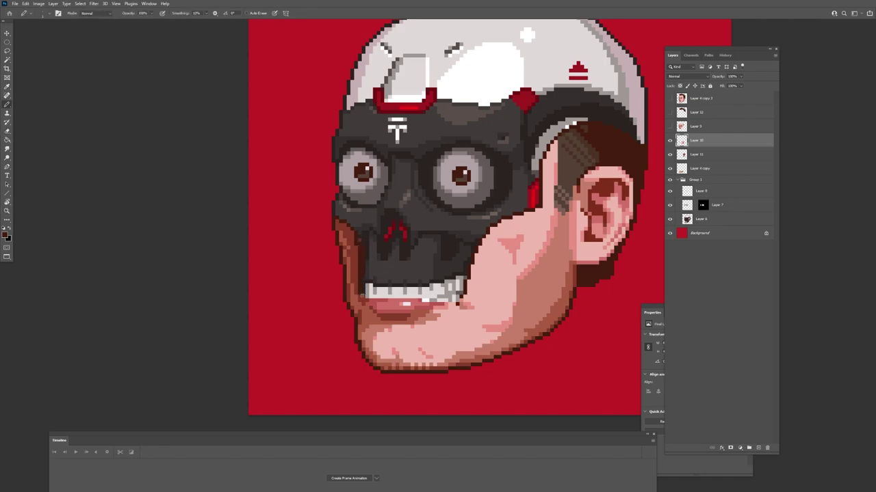
alt+click(361, 291)
Step: Show the face piece on Layer 9 and try moving it off the skull
click(670, 126)
click(696, 126)
key(v)
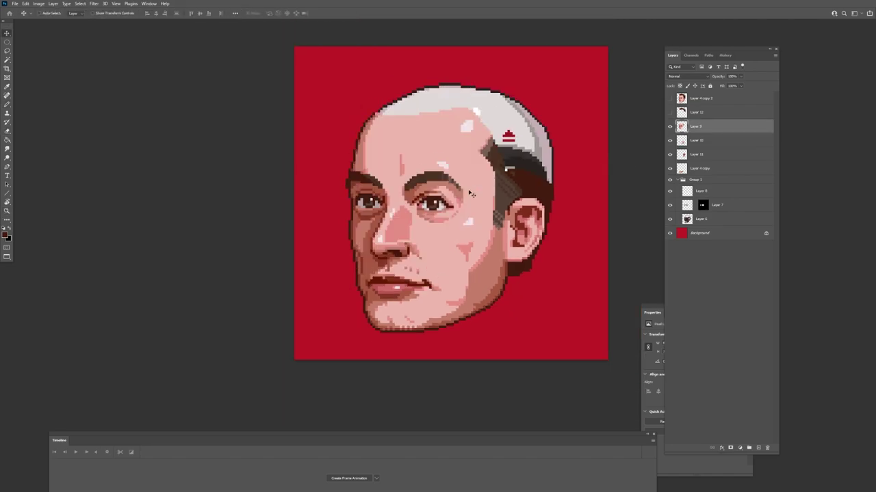
mouse_move(468, 193)
mouse_down()
mouse_move(456, 162)
mouse_move(463, 181)
mouse_move(454, 173)
mouse_up()
key(ctrl+z)
key(ctrl+z)
Step: Select the whites and irises of both eyes on the face layer with the Magic Wand and Lasso
key(z)
drag(415, 182, 445, 183)
key(l)
key(w)
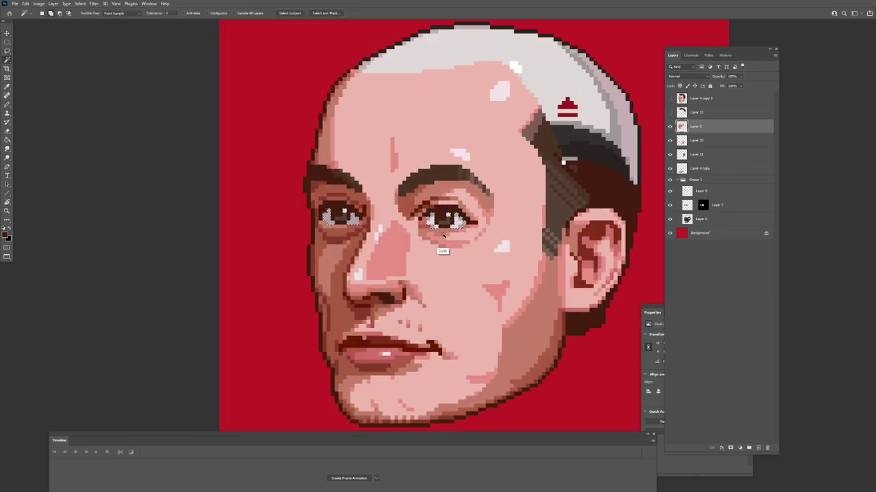
key(l)
mouse_move(332, 224)
mouse_down()
mouse_move(325, 215)
mouse_move(332, 224)
mouse_up()
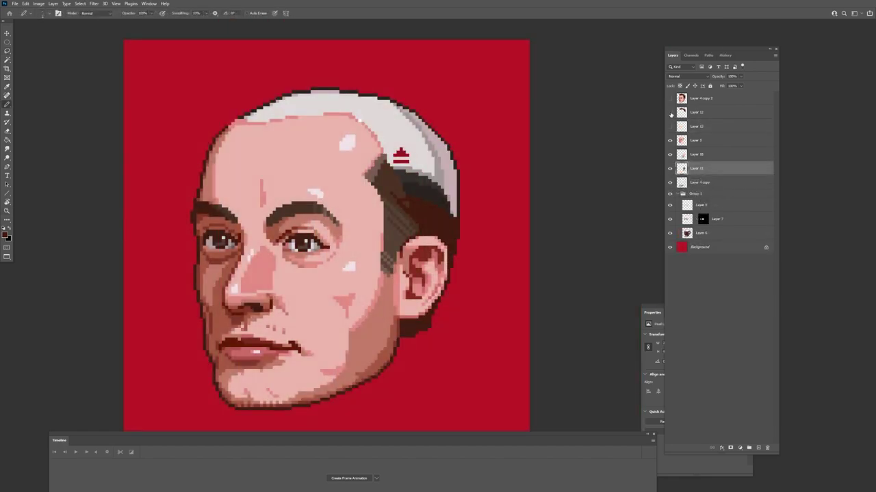
Step: Show the hair layer and try moving the hair off the head
click(671, 112)
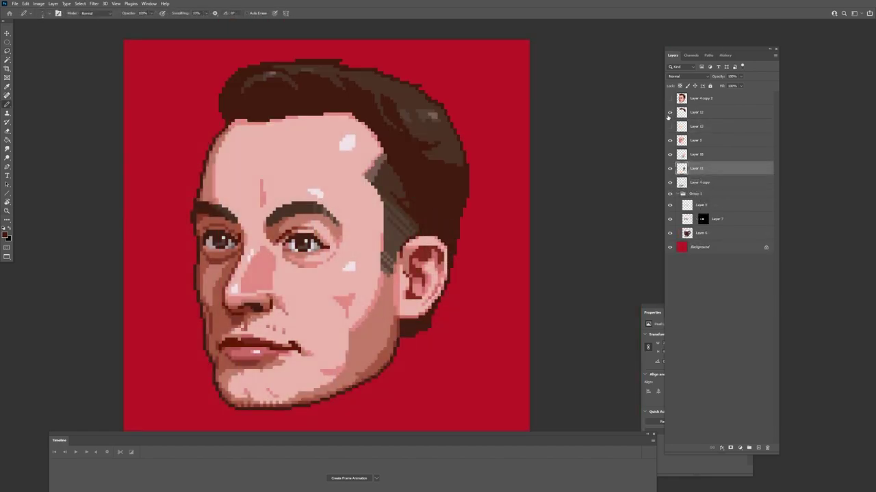
key(v)
scroll(479, 168, down, 3)
click(432, 136)
drag(432, 135, 444, 112)
key(ctrl+z)
Step: Check the face layer's visibility and try moving the face piece sideways off the skull
click(669, 141)
click(687, 143)
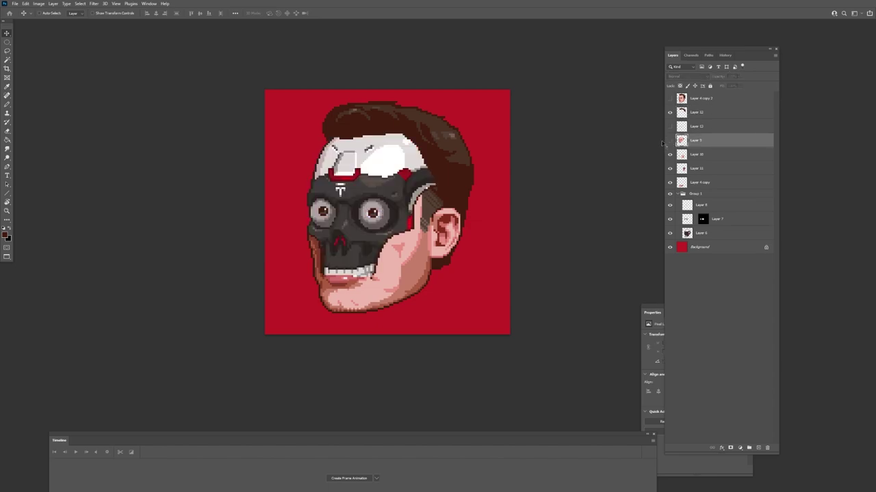
click(670, 141)
drag(495, 174, 477, 169)
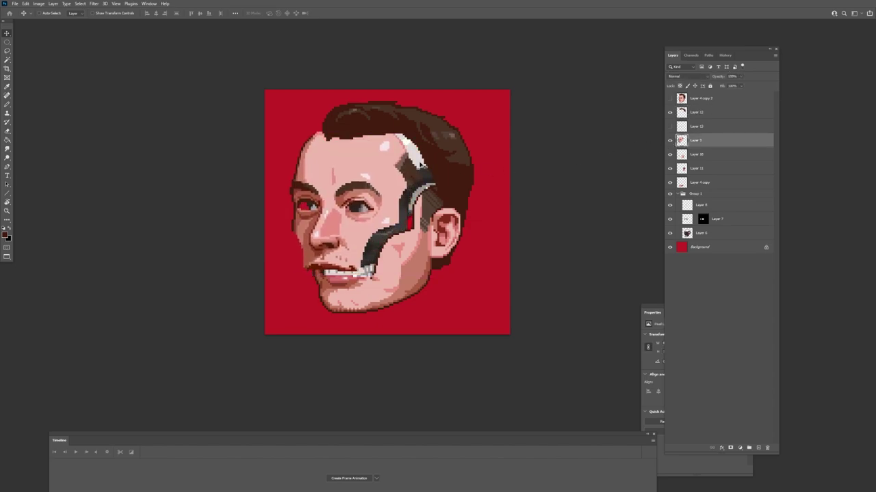
key(ctrl+z)
Step: Toggle the cheek layer, select it, and try moving the cheek piece
click(671, 155)
click(670, 155)
click(697, 154)
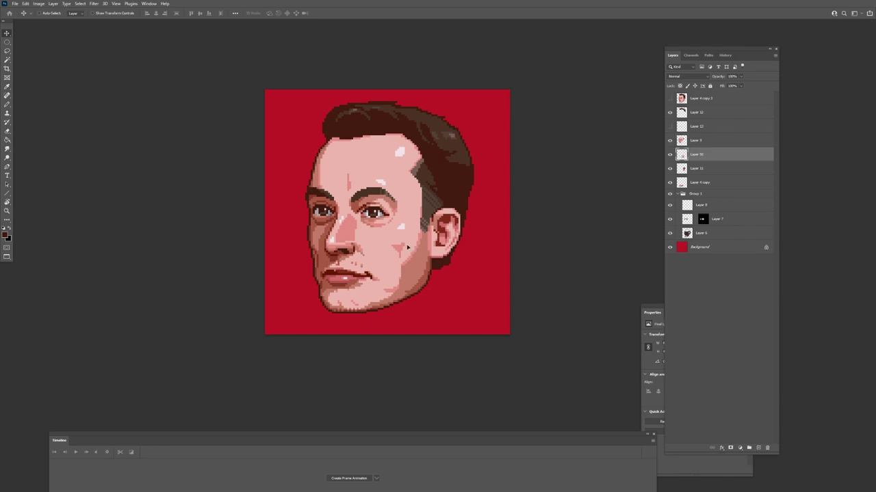
drag(407, 247, 413, 252)
key(ctrl+z)
Step: Toggle the ear layer and try moving the ear piece away from the head
click(669, 169)
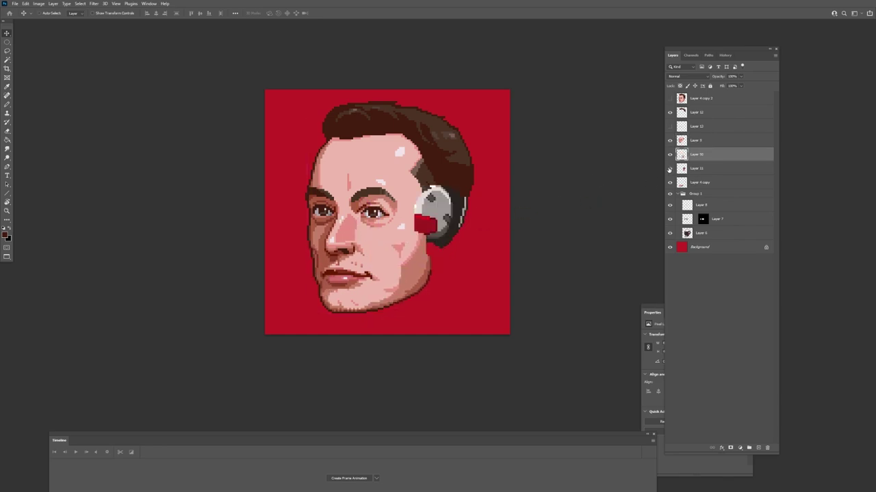
click(670, 168)
drag(468, 220, 482, 225)
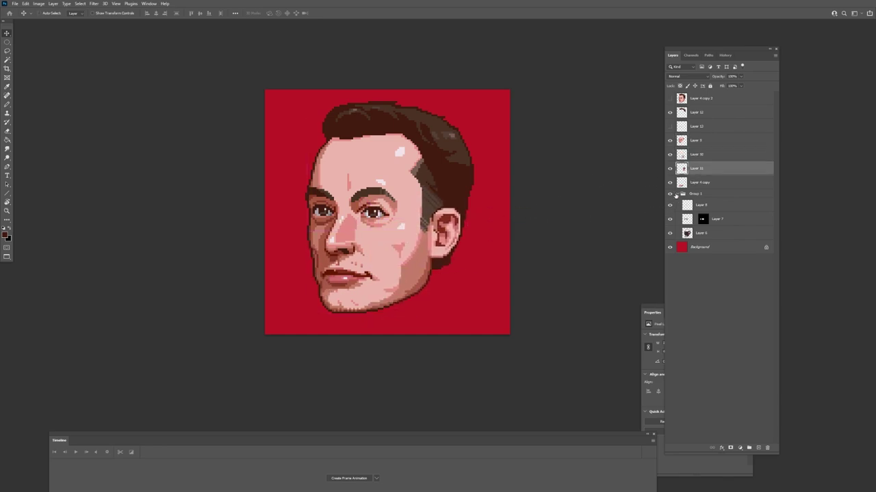
Step: Check how the pieces cover the skull by toggling the ear and chin layers and hiding the cheek and face layers
click(669, 169)
click(670, 169)
click(670, 184)
click(671, 182)
click(669, 155)
click(669, 141)
click(670, 168)
click(670, 169)
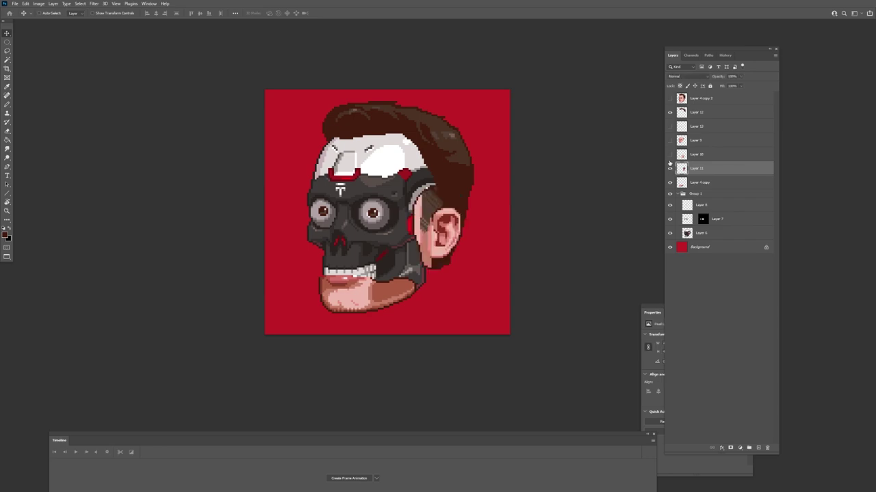
Step: Show the cheek and face layers again and toggle the hair and face layers to check the assembled portrait
click(670, 154)
click(670, 140)
click(670, 112)
click(669, 112)
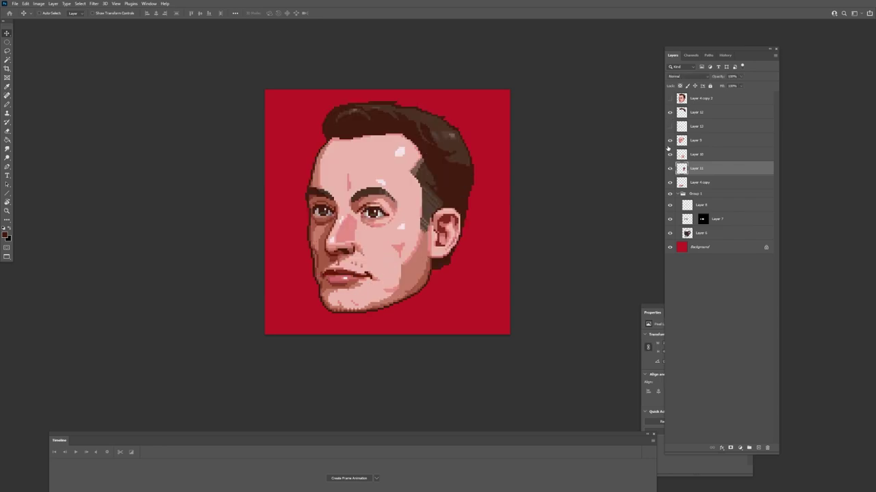
click(669, 141)
click(670, 141)
drag(528, 171, 502, 183)
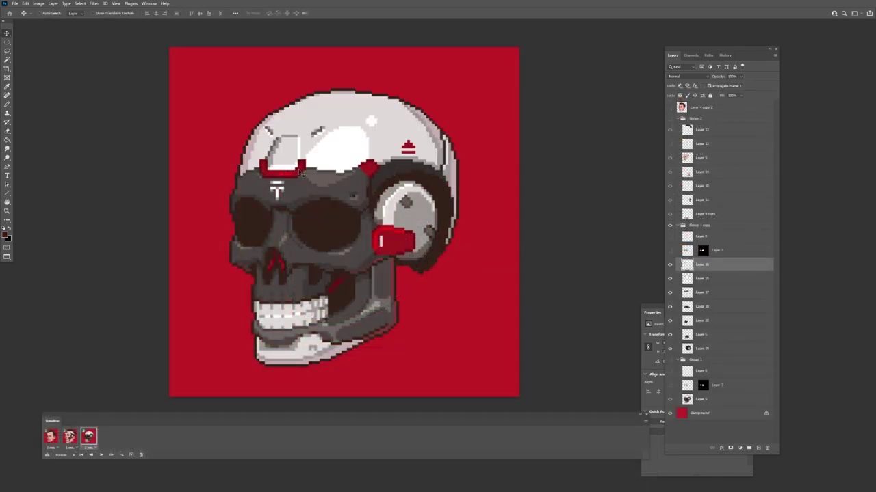
Step: Try moving the skull's red forehead bracket and the white skull cap upward, undoing each move and hiding the bracket layer
drag(299, 172, 321, 122)
key(ctrl+z)
click(670, 264)
click(701, 279)
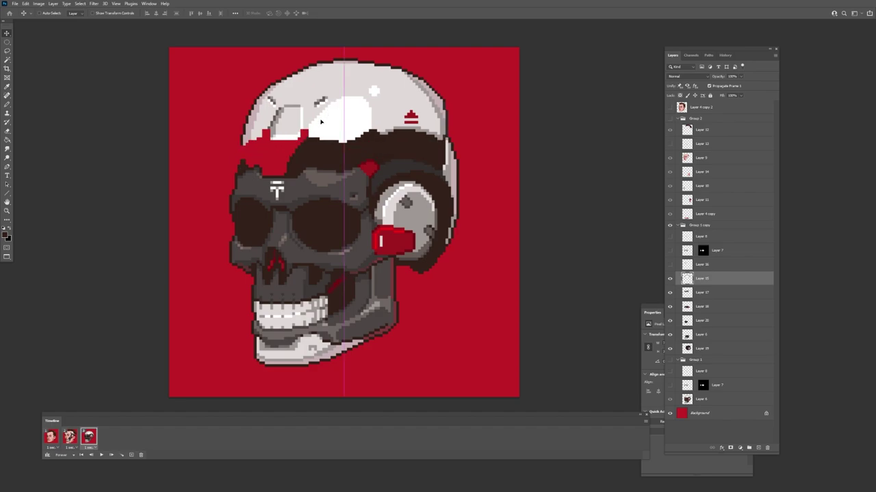
key(ctrl+z)
Step: Hide the skull cap, toggle the brow piece, and try moving the brow before undoing the move
click(669, 279)
click(670, 292)
click(670, 292)
click(702, 292)
drag(335, 185, 338, 198)
key(ctrl+z)
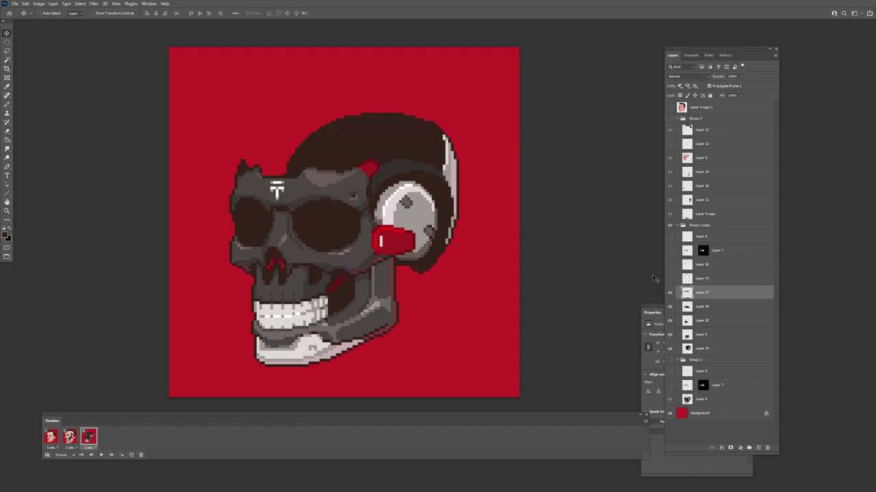
Step: Hide the brow, test moving the eye-socket piece and hide it, and toggle and test the upper jaw piece
click(669, 292)
click(702, 306)
drag(404, 252, 392, 253)
click(670, 306)
click(670, 321)
click(669, 321)
click(702, 321)
key(ctrl+z)
Step: Hide the upper jaw piece, try moving the lower jaw, undo the move, and hide the lower jaw
click(669, 321)
click(701, 335)
drag(507, 311, 507, 305)
key(ctrl+z)
click(669, 334)
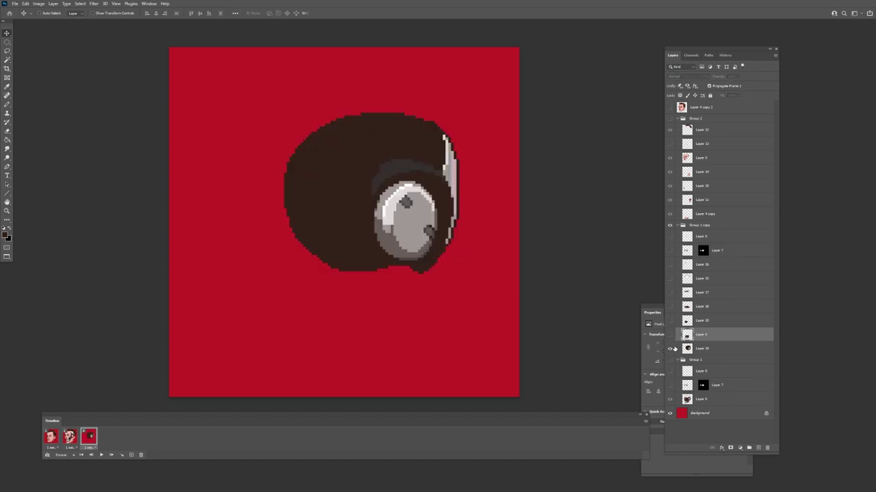
Step: Show the skull pieces again and hide the red bracket and skull cap layers
click(669, 335)
click(670, 321)
click(670, 307)
click(669, 292)
click(669, 278)
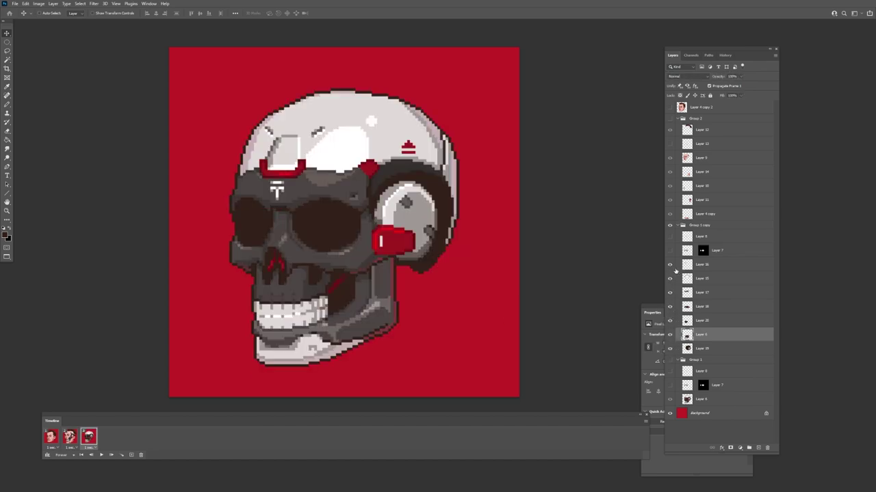
click(670, 264)
click(669, 278)
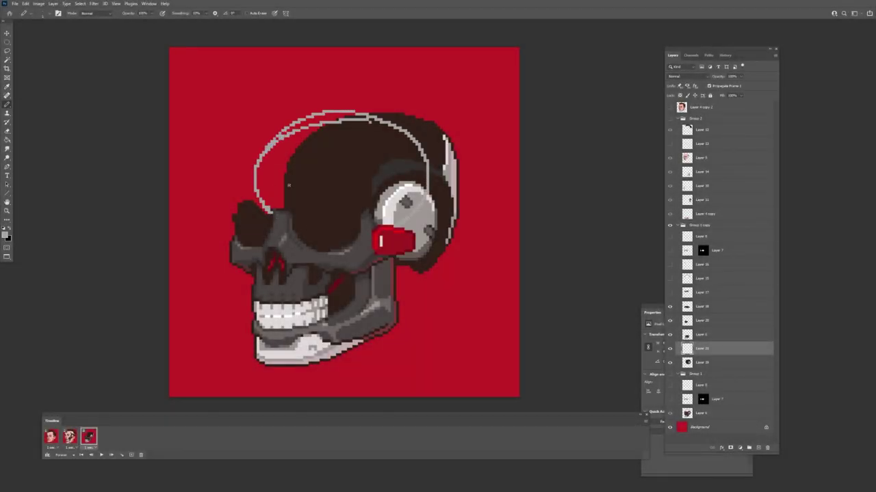
Step: Block in the grey brain shape inside its outline on Layer 21 with an enlarged pencil
click(288, 185)
click(670, 348)
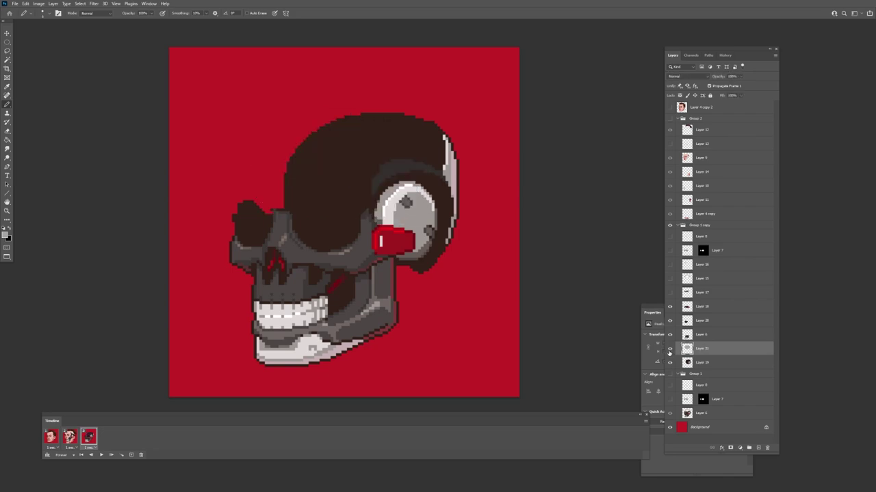
click(669, 348)
key(bracketright)
key(bracketright)
key(bracketright)
drag(383, 116, 432, 192)
Step: Hide the surrounding skull layers to isolate the grey brain shape
click(669, 306)
click(670, 335)
click(670, 334)
click(671, 335)
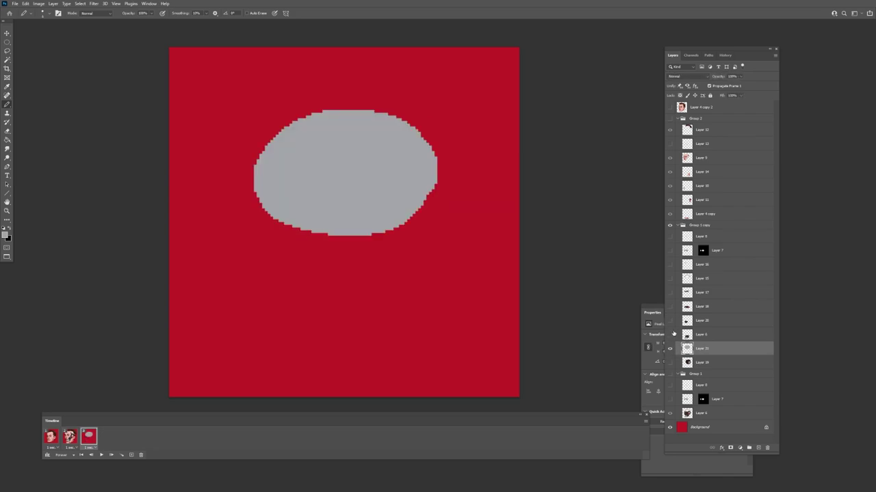
Step: Round off the brain shape's lower edge and give its silhouette a dark brown outline
mouse_move(348, 233)
mouse_down()
mouse_move(426, 181)
mouse_move(380, 242)
mouse_up()
key(e)
key(b)
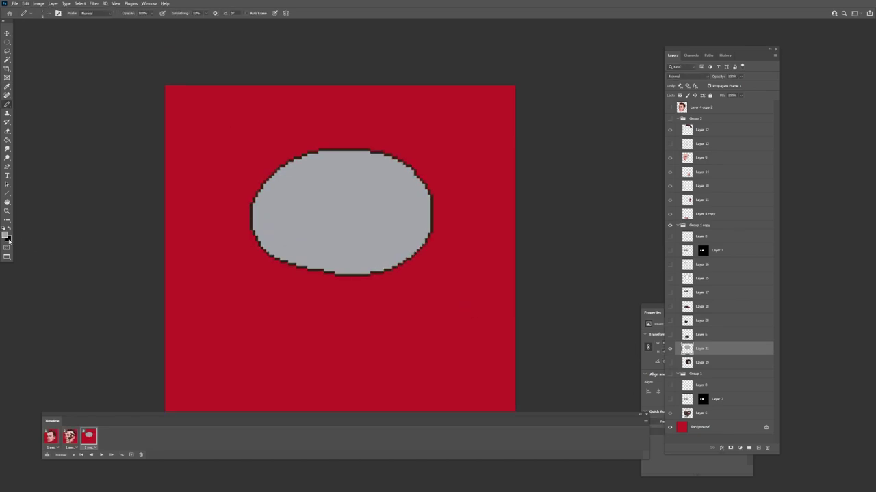
Step: Draw a jagged shadow boundary across the brain and fill the area below it with darker grey
mouse_move(266, 220)
mouse_down()
mouse_move(313, 239)
mouse_move(414, 177)
mouse_up()
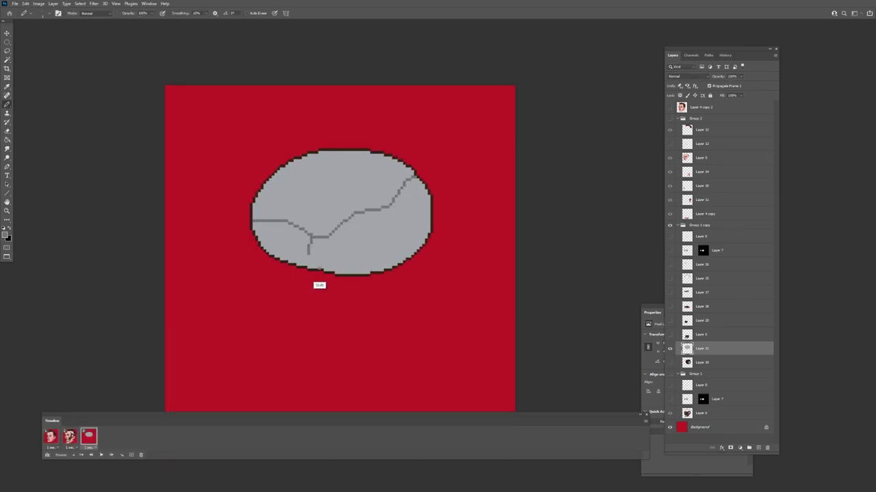
shift+click(319, 269)
key(g)
click(287, 246)
click(364, 231)
key(b)
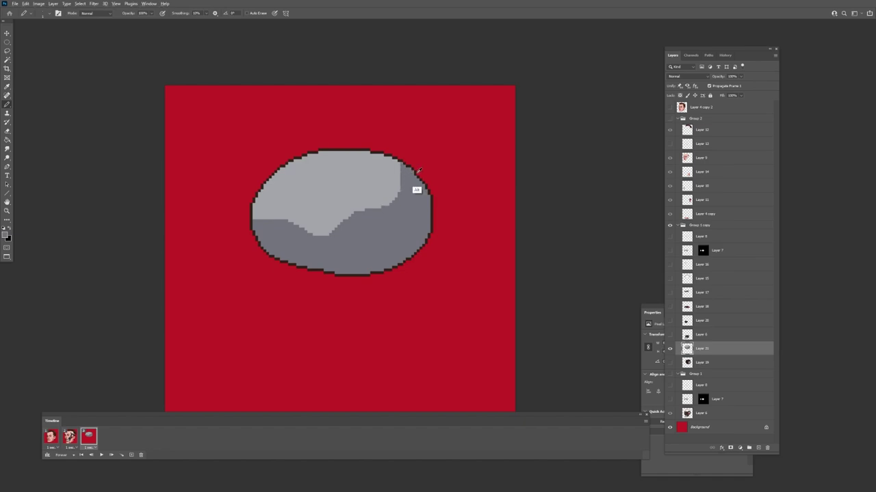
Step: Draw a dark crease across the middle of the brain and a curved panel seam along its upper front
alt+click(418, 171)
key(5)
mouse_move(285, 231)
mouse_down()
mouse_move(318, 236)
mouse_move(351, 214)
mouse_move(430, 225)
mouse_up()
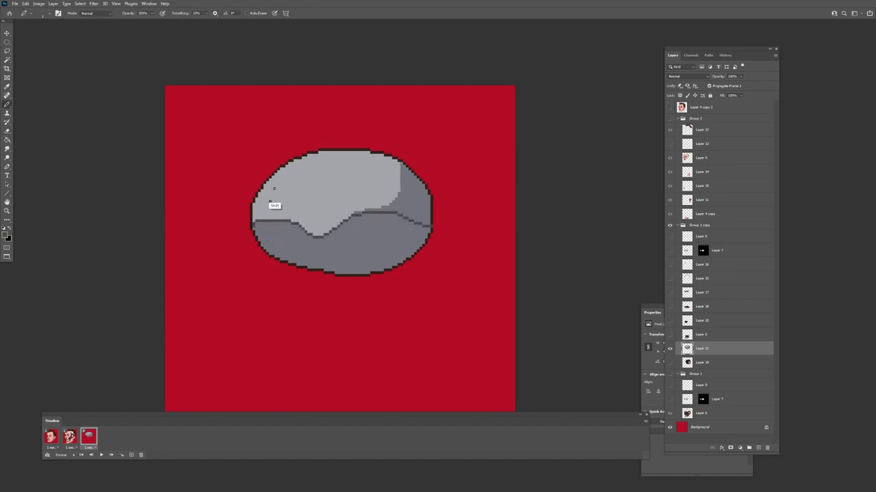
mouse_move(268, 200)
mouse_down()
mouse_move(328, 156)
mouse_move(371, 152)
mouse_up()
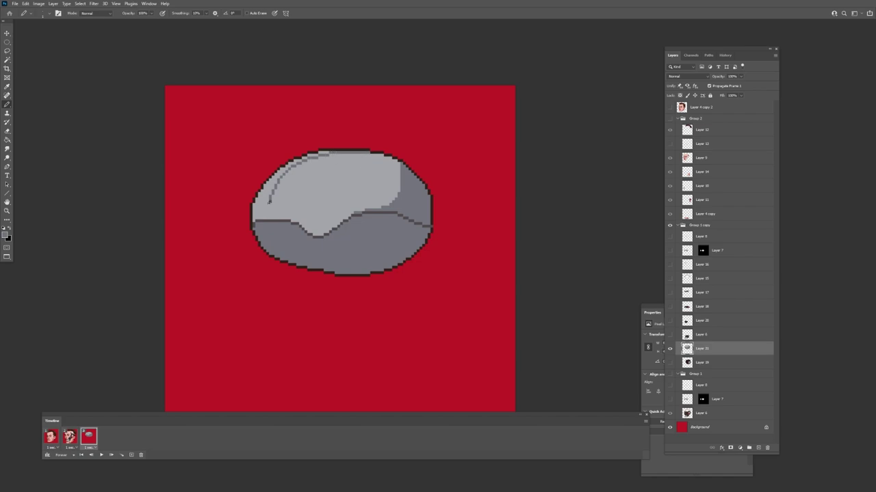
alt+click(254, 212)
drag(266, 211, 272, 202)
Step: Add shading pixels to the brain's lower front edge using greys sampled from the artwork
key(alt)
mouse_move(263, 239)
mouse_down()
mouse_move(308, 250)
mouse_move(264, 255)
mouse_up()
alt+click(262, 235)
alt+click(261, 244)
drag(260, 246, 261, 256)
alt+click(287, 254)
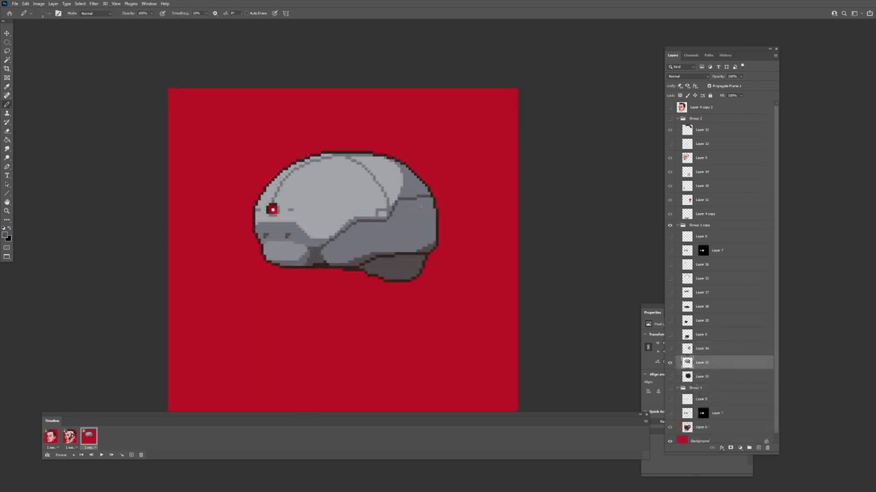
Step: Stroke an elliptical selection to add a round panel outline on the rear lobe of the brain
key(m)
drag(398, 207, 429, 241)
key(alt+e)
key(s)
key(Return)
key(ctrl+d)
key(b)
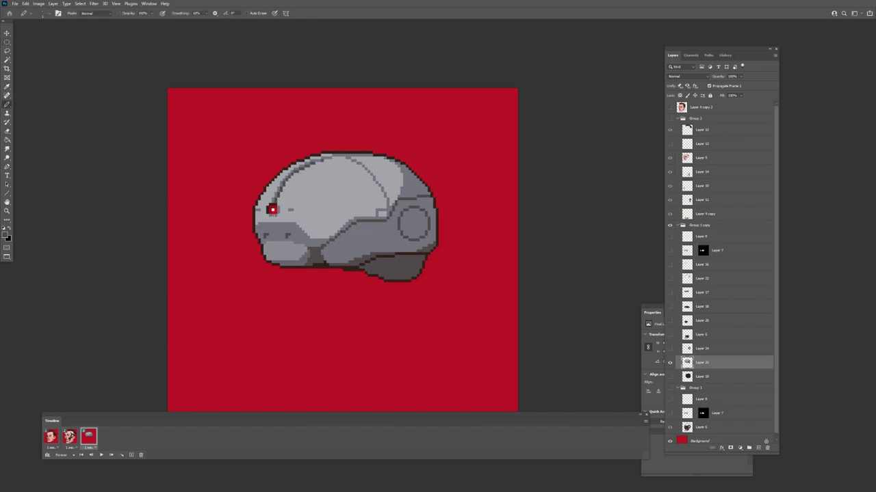
Step: Paint a pale lavender highlight on the brain's front dome and refine its edge with a sampled tone
alt+click(295, 256)
click(5, 235)
key(Return)
drag(301, 211, 339, 185)
key(ctrl+z)
click(5, 234)
key(Return)
drag(300, 208, 340, 184)
alt+click(306, 190)
drag(302, 195, 326, 183)
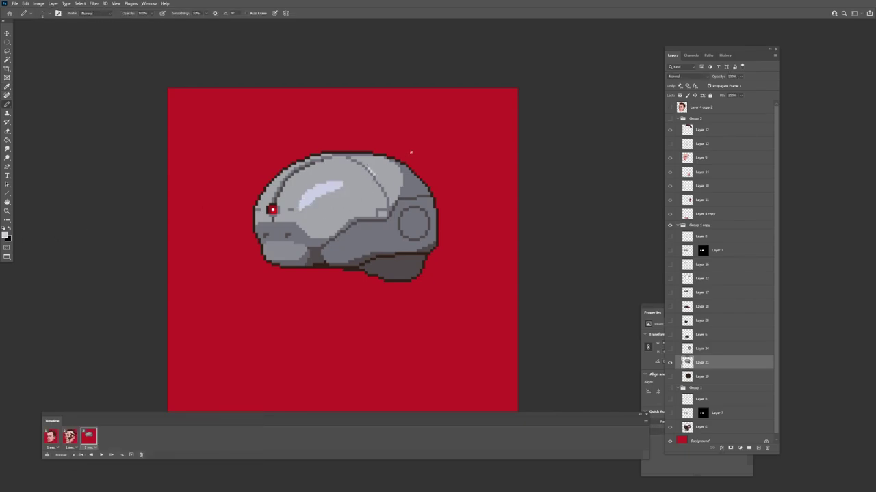
Step: Add small pale highlights near the brain's upper rear seam and refine the surrounding shading with sampled greys
alt+click(346, 220)
click(5, 235)
key(Return)
mouse_move(353, 170)
mouse_down()
mouse_move(308, 170)
mouse_move(390, 170)
mouse_up()
alt+click(381, 191)
mouse_move(416, 195)
mouse_down()
mouse_move(394, 204)
mouse_move(339, 193)
mouse_up()
click(345, 232)
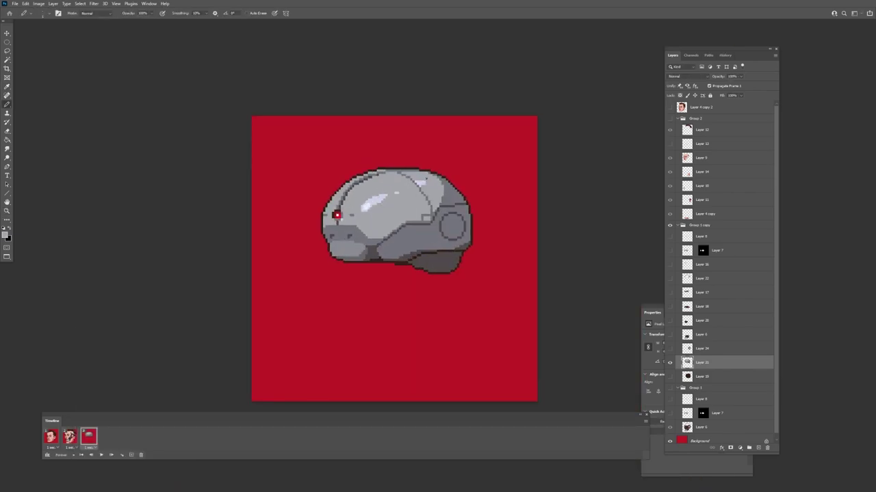
scroll(373, 233, up, 1)
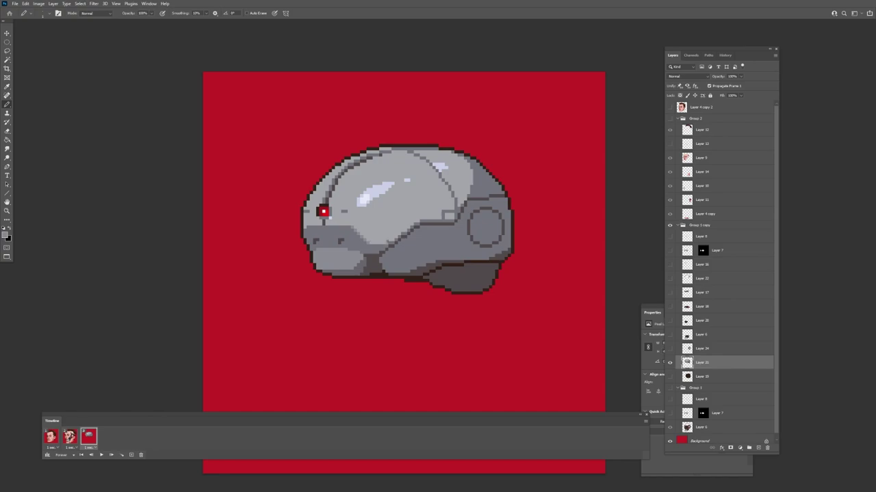
drag(465, 204, 461, 158)
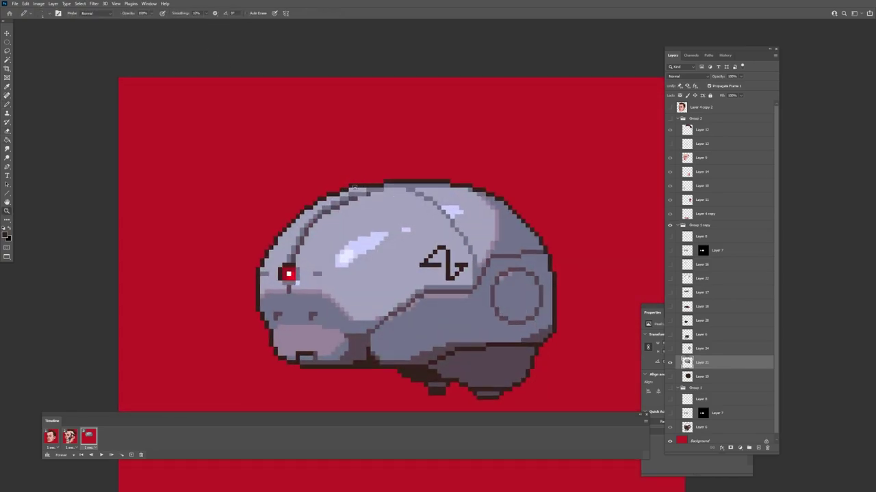
Step: Show the skull piece layers around the finished brain again
alt+click(363, 188)
key(z)
mouse_move(403, 212)
mouse_down()
mouse_move(362, 218)
mouse_move(390, 217)
mouse_up()
drag(669, 376, 669, 280)
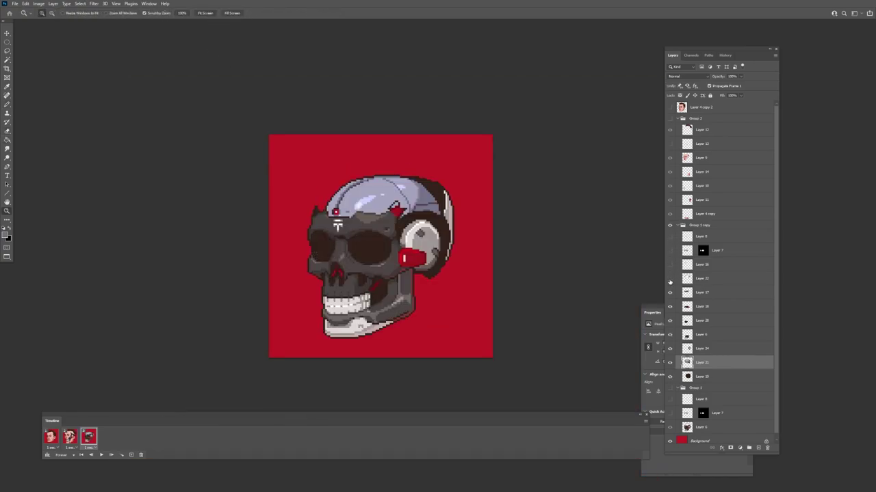
Step: Select the brow layer, compare the brain with the skull cap on and off, and show the cap and red bracket
click(686, 295)
click(670, 278)
drag(350, 209, 438, 216)
click(670, 278)
key(b)
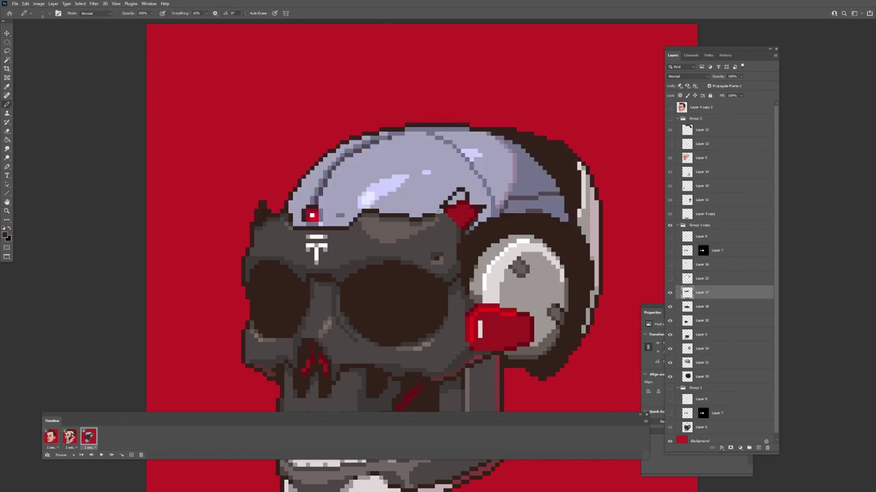
click(669, 279)
mouse_move(581, 265)
mouse_down()
mouse_move(560, 273)
mouse_move(589, 271)
mouse_up()
drag(670, 279, 669, 265)
drag(518, 274, 414, 224)
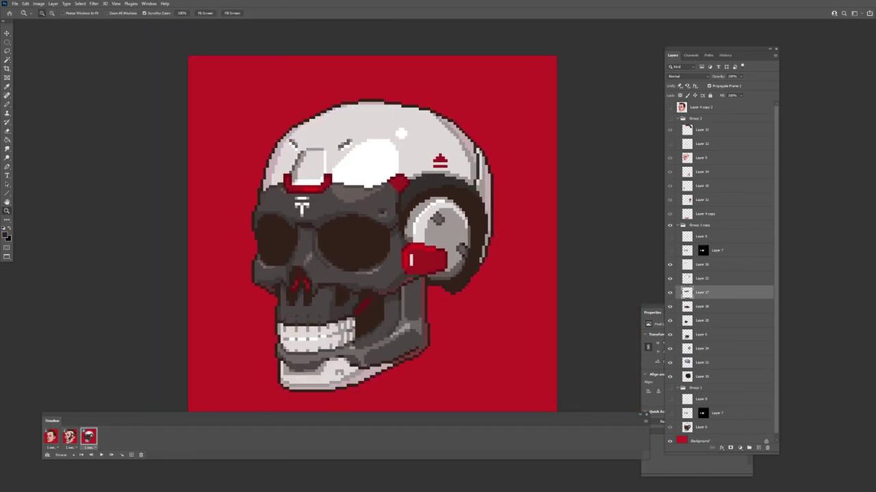
drag(530, 240, 512, 239)
Step: Duplicate the assembled skull frame and move the white skull cap up off the brain in the new frame
click(131, 455)
key(v)
click(691, 279)
drag(344, 149, 348, 112)
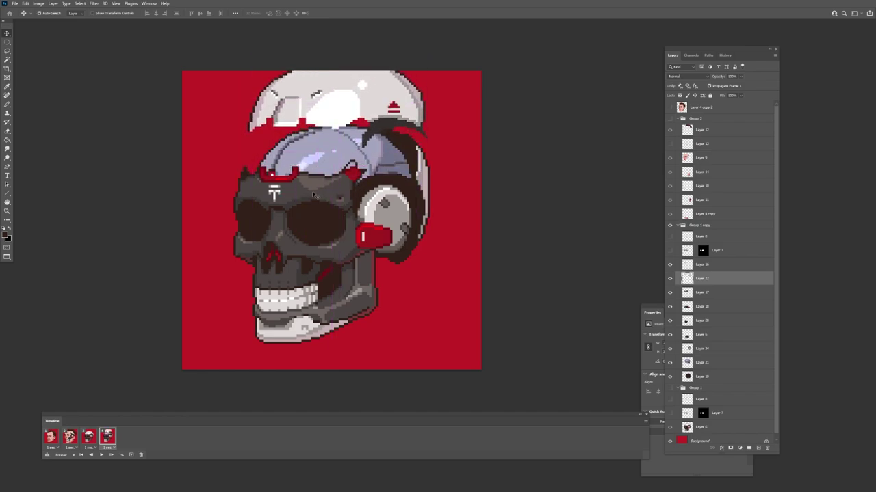
Step: Move the brow, eye-socket, upper jaw and lower jaw pieces outward to explode the skull around the brain
drag(314, 195, 273, 181)
drag(303, 239, 276, 249)
drag(291, 274, 270, 287)
drag(316, 319, 333, 351)
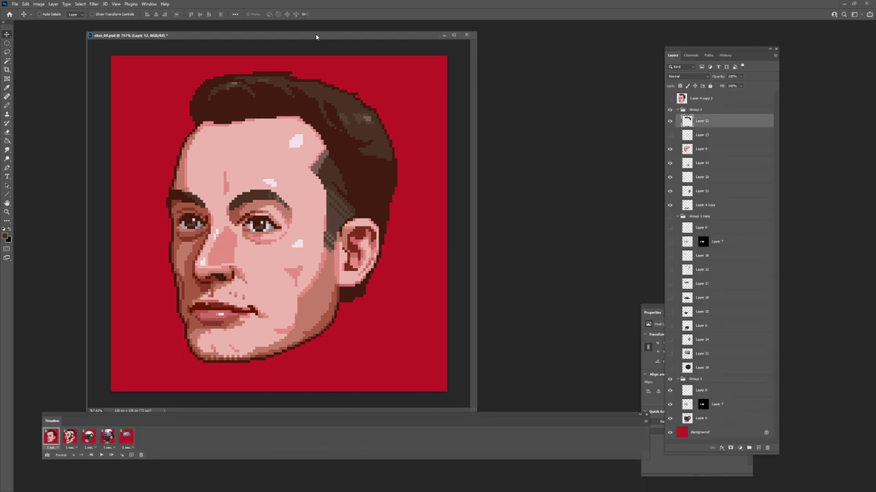
Step: Step back and forth through the five animation frames to review the sequence from portrait to brain
click(70, 437)
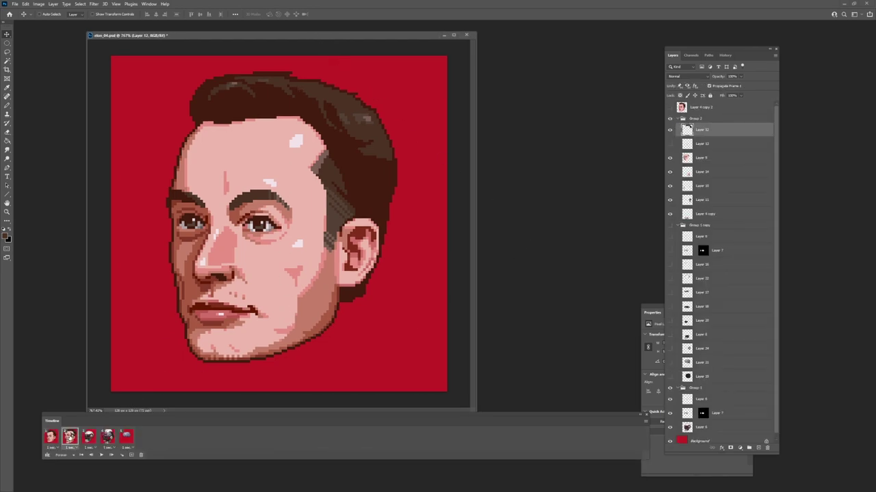
click(52, 441)
click(70, 441)
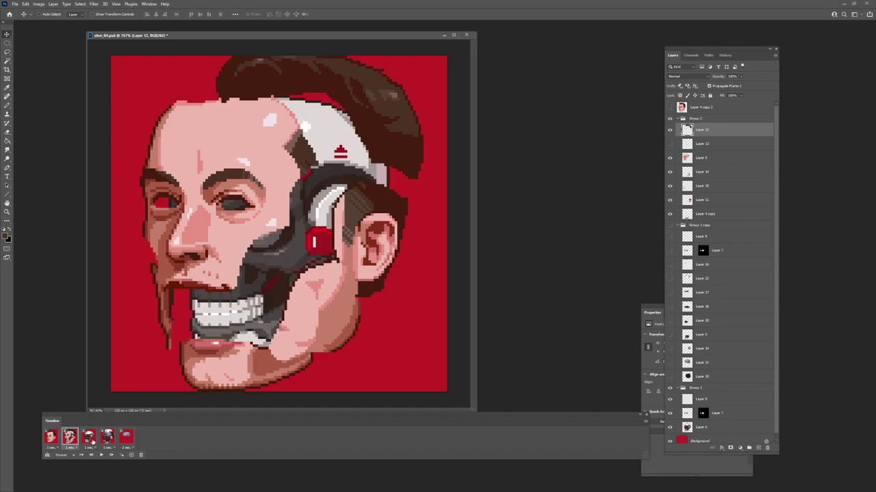
click(91, 442)
click(107, 438)
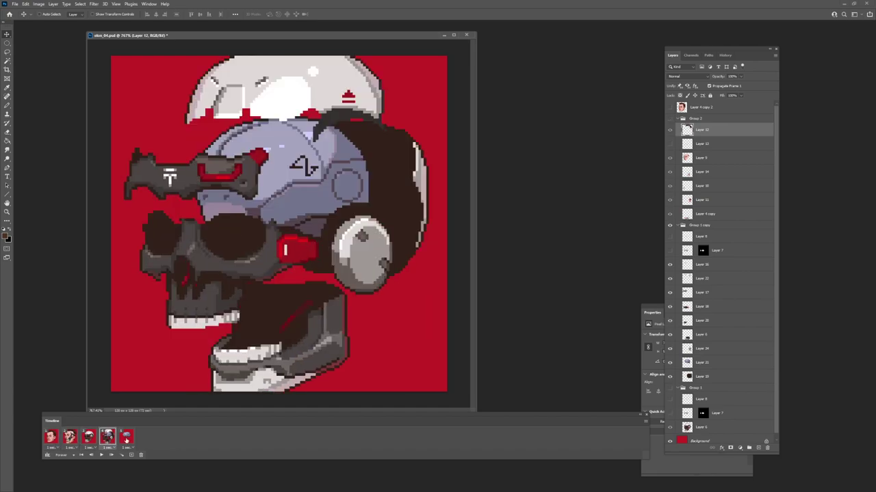
click(127, 440)
click(108, 438)
click(89, 438)
click(70, 439)
click(58, 442)
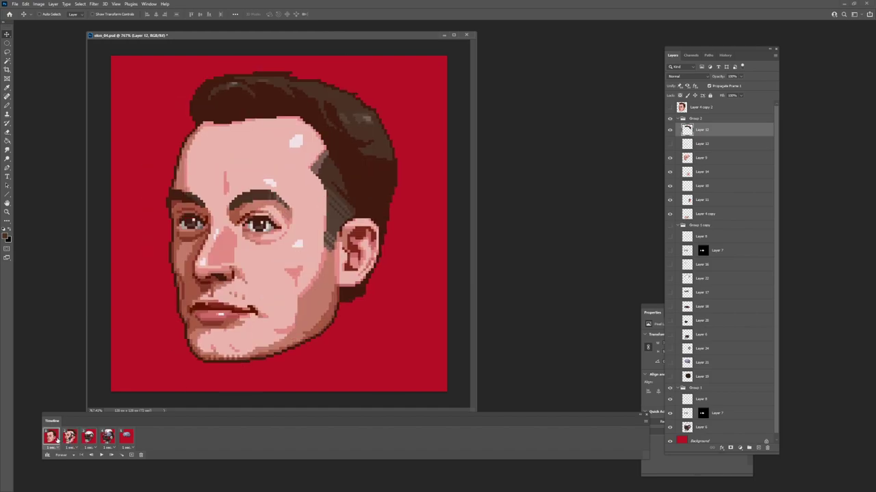
click(110, 456)
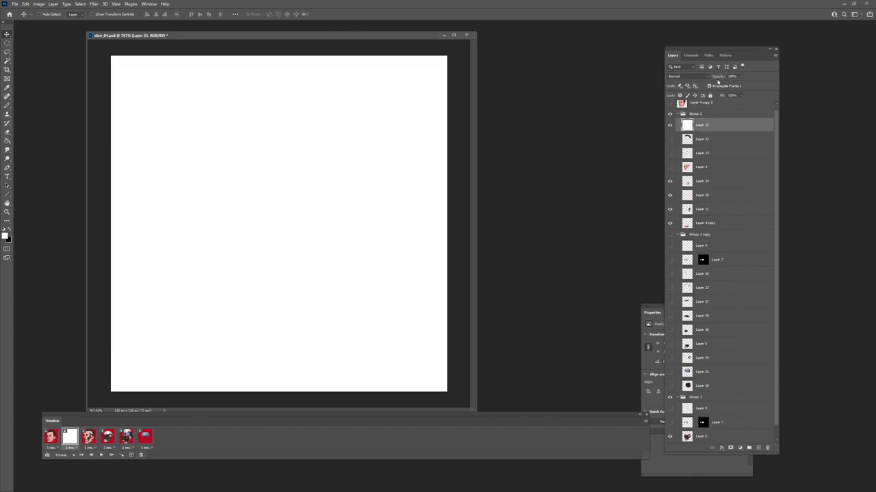
Step: Add a new sketch layer above the translucent white layer, try a black stroke across the brow and undo it
key(ctrl+shift+alt+n)
key(b)
scroll(293, 200, up, 1)
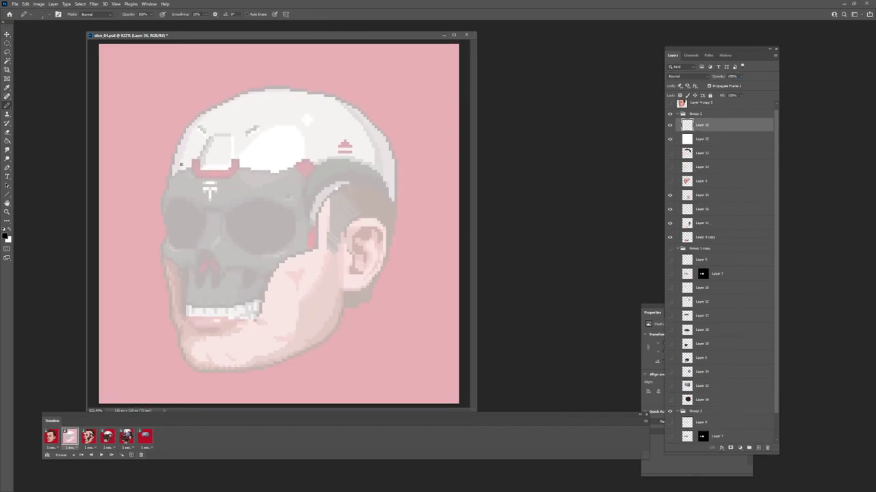
drag(181, 165, 222, 172)
key(ctrl+z)
Step: Duplicate the document as a reference showing the exploded portrait frame and arrange it beside the original
click(39, 3)
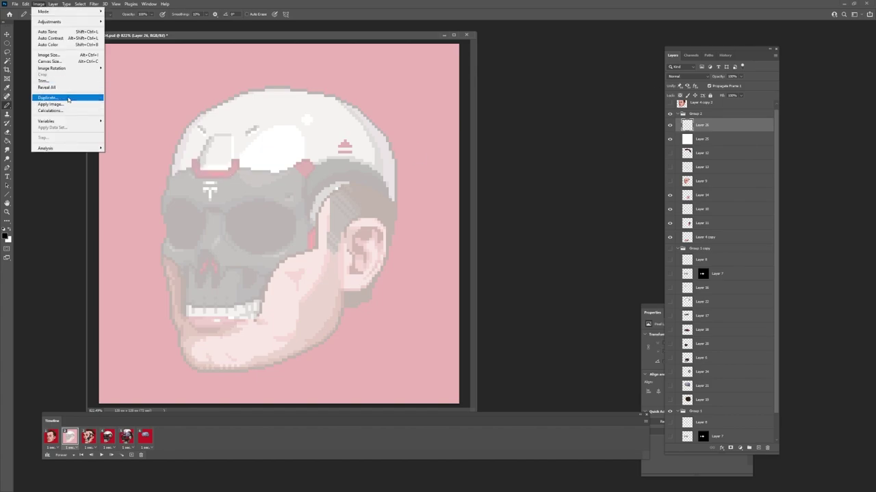
click(68, 98)
key(Return)
click(52, 437)
drag(70, 87, 133, 199)
click(89, 437)
key(z)
drag(71, 112, 96, 112)
drag(236, 35, 300, 33)
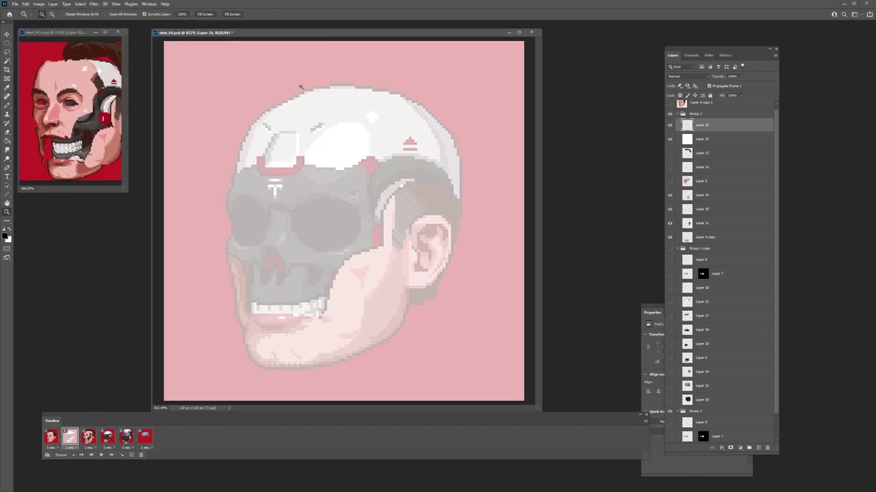
Step: Sketch the black outline of the lifted upper-face shell above the skull, with its wavy lower edge, profile side, near brow and nose contour
key(b)
mouse_move(232, 165)
mouse_down()
mouse_move(422, 126)
mouse_move(271, 93)
mouse_up()
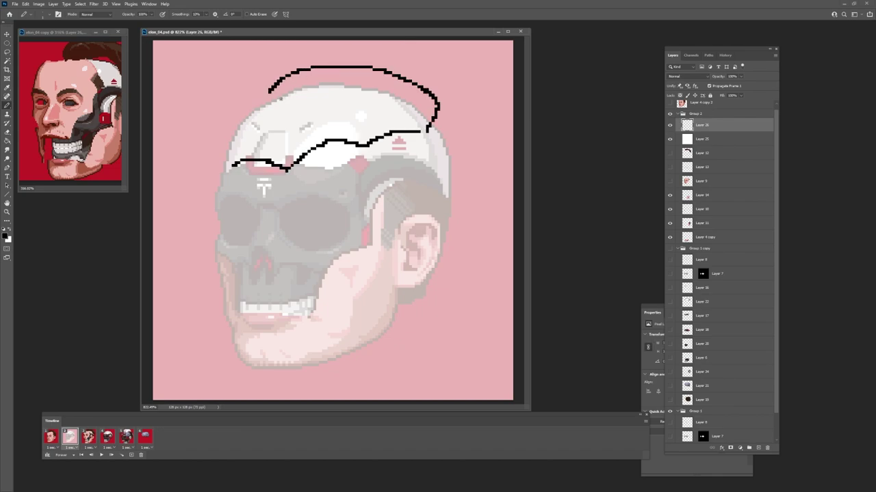
mouse_move(231, 164)
mouse_down()
mouse_move(230, 135)
mouse_move(282, 72)
mouse_move(273, 93)
mouse_up()
key(e)
key(b)
mouse_move(306, 80)
mouse_down()
mouse_move(268, 90)
mouse_move(257, 103)
mouse_move(281, 118)
mouse_move(278, 74)
mouse_up()
key(e)
key(b)
key(e)
key(b)
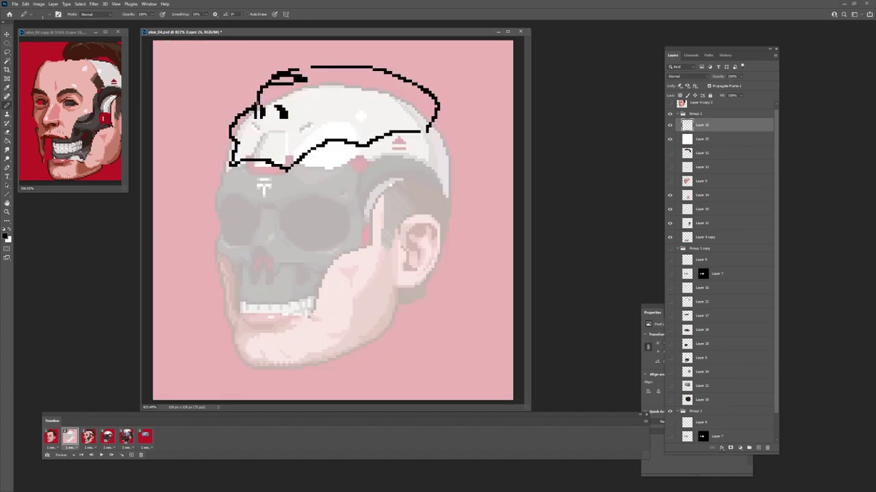
Step: Shift the lower mouth-side section of the outline upward and redraw the mouth and nose lines around it
mouse_move(251, 153)
mouse_down()
mouse_move(286, 166)
mouse_move(243, 143)
mouse_up()
key(l)
ctrl+drag(267, 161, 267, 147)
key(ctrl+d)
key(b)
drag(239, 137, 253, 125)
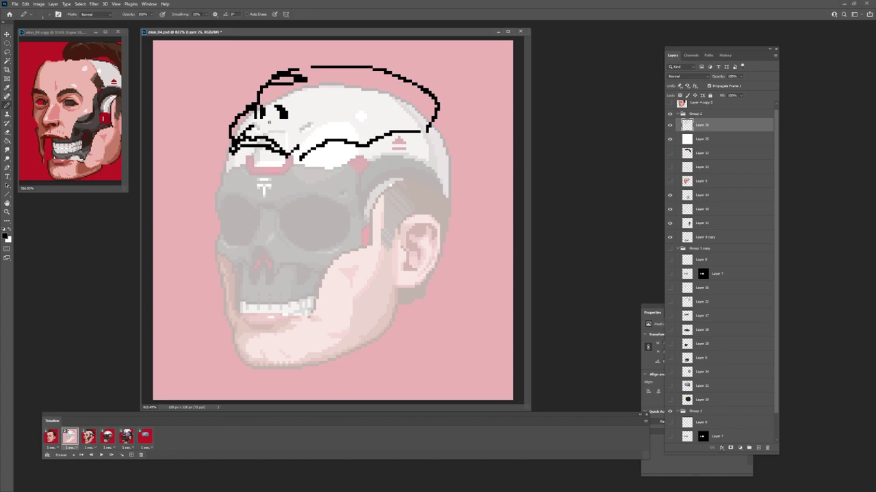
drag(292, 104, 298, 117)
Step: Erase and redraw the shell's top curve and its rear and lower edges, and add the second eyebrow and eye
key(e)
mouse_move(302, 157)
mouse_down()
mouse_move(331, 141)
mouse_move(423, 130)
mouse_move(418, 89)
mouse_up()
key(b)
key(e)
key(b)
key(e)
mouse_move(423, 89)
mouse_down()
mouse_move(435, 103)
mouse_move(431, 123)
mouse_up()
mouse_move(297, 71)
mouse_down()
mouse_move(281, 73)
mouse_move(309, 67)
mouse_move(372, 88)
mouse_up()
key(b)
drag(319, 100, 349, 96)
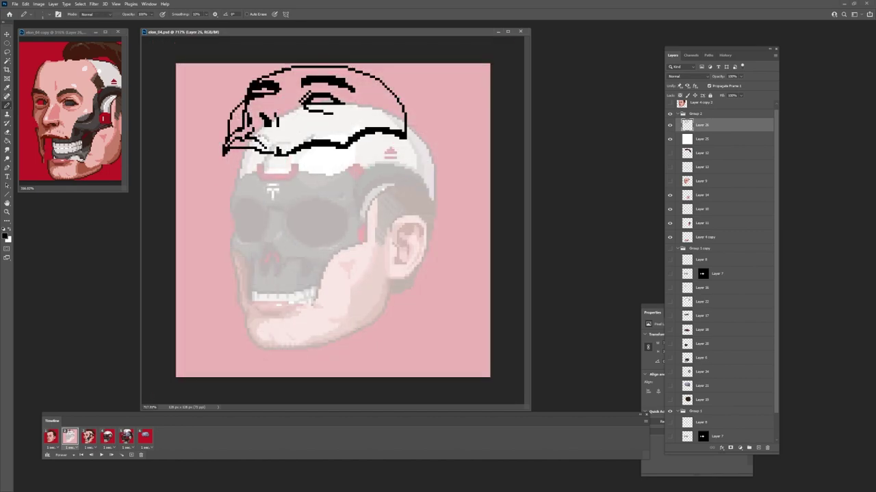
Step: Nudge the face-shell sketch two pixels left and one pixel down over the skull
key(v)
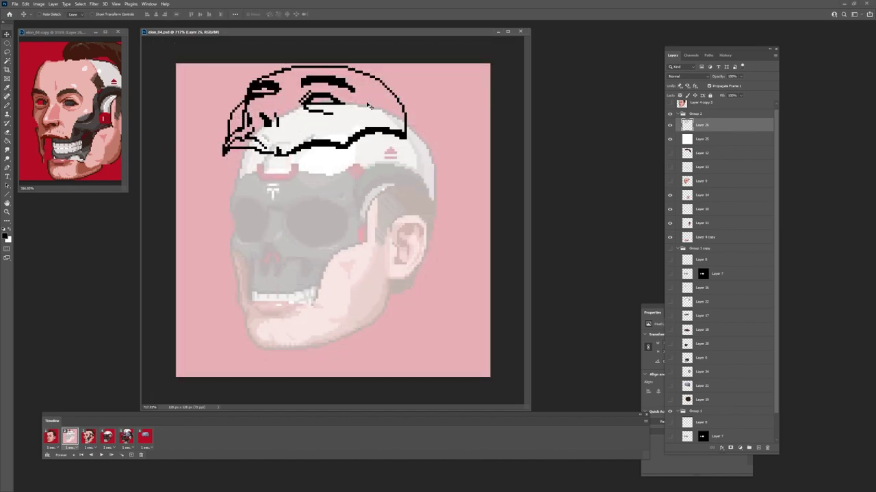
key(m)
key(v)
key(Left)
key(Left)
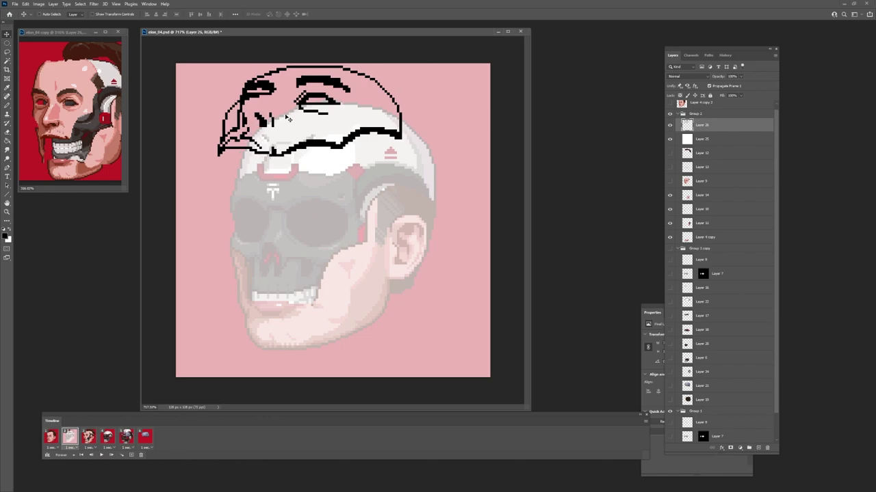
key(Down)
Step: Fill the face-shell sketch with pale pink skin colour and view it against the artwork without the white overlay
click(669, 139)
click(670, 139)
key(b)
key(g)
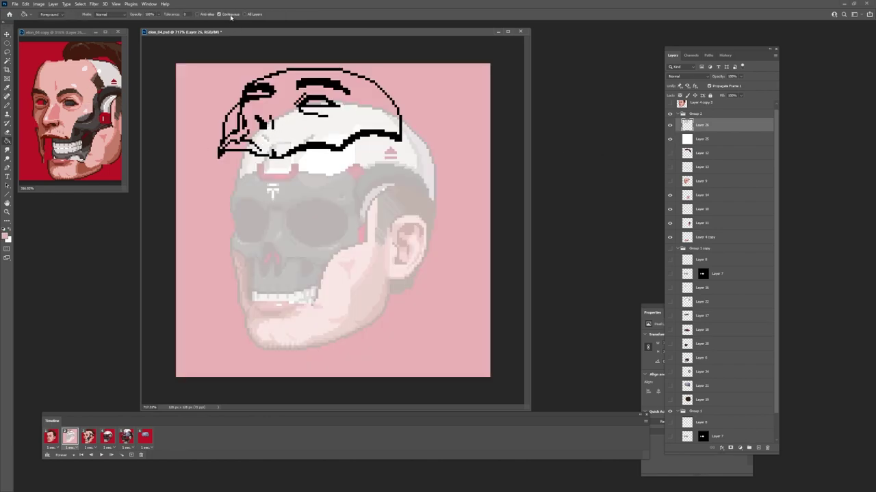
click(282, 132)
key(v)
key(space)
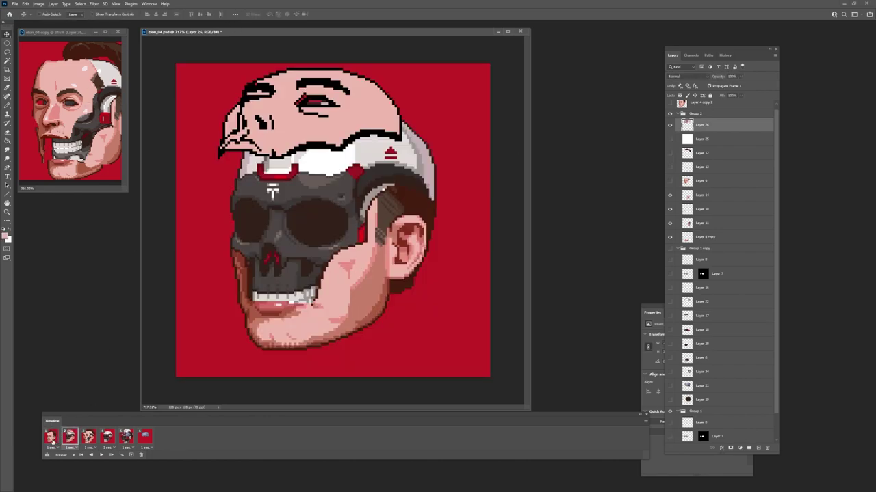
Step: Hide the filled face sketch, show the hair layer and turn the white overlay back on
click(670, 125)
click(669, 153)
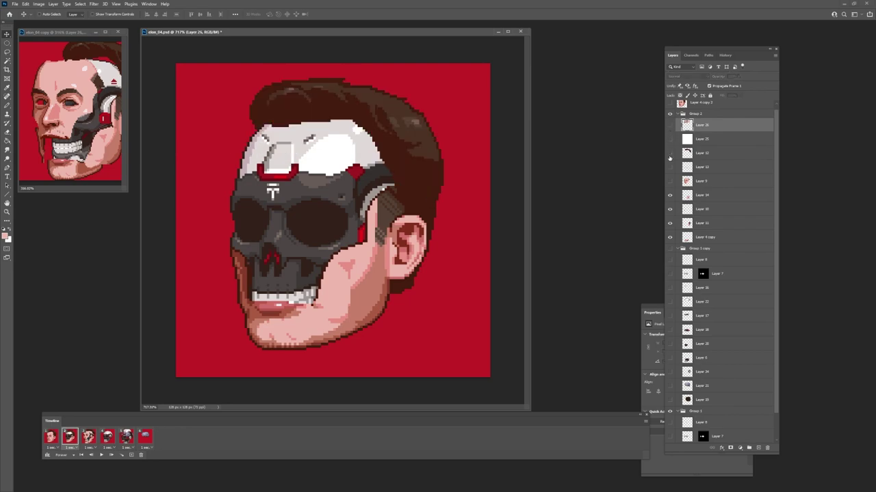
click(670, 139)
Step: Show the face sketch again at reduced opacity and add a new layer above it with the default black drawing colour
key(b)
click(670, 126)
drag(718, 76, 670, 76)
click(757, 448)
key(d)
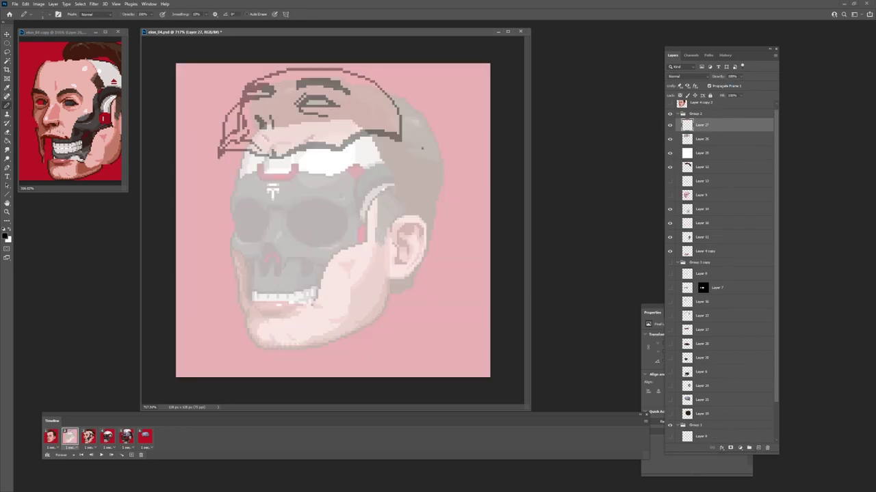
Step: Draw the front edge of the hair behind the lifted face on Layer 27 and delete the stray part of the line
drag(388, 104, 415, 153)
click(670, 167)
drag(327, 103, 389, 105)
key(ctrl+z)
drag(290, 108, 404, 108)
key(l)
mouse_move(410, 156)
mouse_down()
mouse_move(425, 127)
mouse_move(404, 150)
mouse_up()
key(Delete)
key(ctrl+d)
Step: Draw the hair's contour in black around the back of the skull behind the ear, checking it against the original hair layer
key(b)
mouse_move(300, 104)
mouse_down()
mouse_move(418, 160)
mouse_move(434, 184)
mouse_move(437, 226)
mouse_up()
key(ctrl+z)
click(670, 167)
click(670, 167)
key(l)
key(b)
key(ctrl+z)
Step: Widen the reference portrait window, and continue the hair contour over the crown, erasing excess pixels
drag(127, 191, 152, 193)
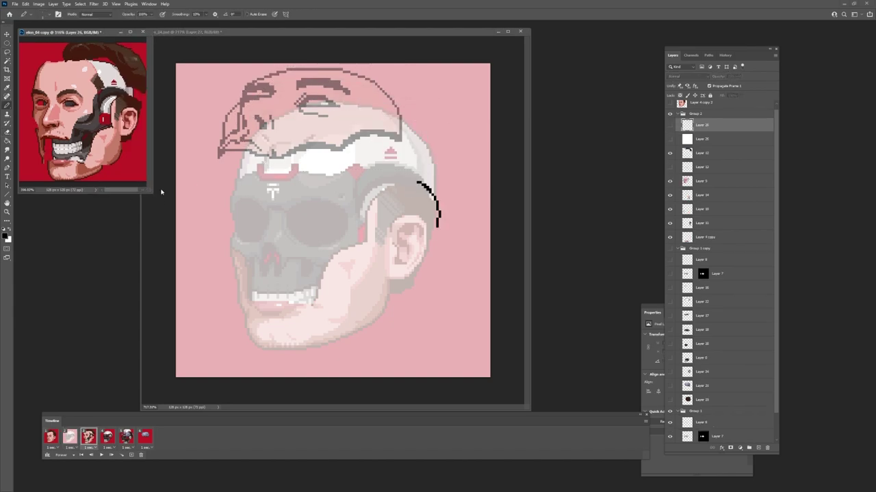
mouse_move(418, 182)
mouse_down()
mouse_move(430, 151)
mouse_move(324, 102)
mouse_up()
drag(380, 92, 399, 92)
key(e)
drag(387, 89, 366, 91)
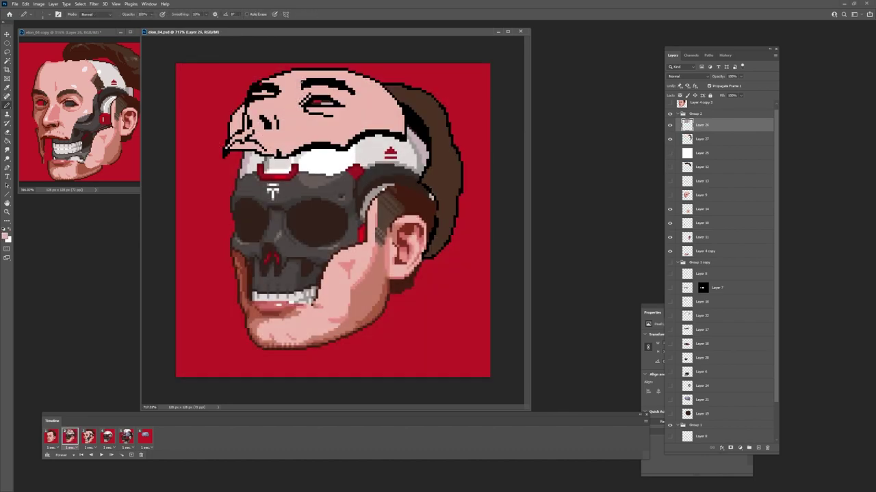
Step: Duplicate Group 2, then collapse and hide the original group
click(682, 114)
key(ctrl+j)
click(677, 261)
click(670, 262)
Step: Move the ear piece's Layer 11 directly above Layer 27 in the duplicated group
click(670, 238)
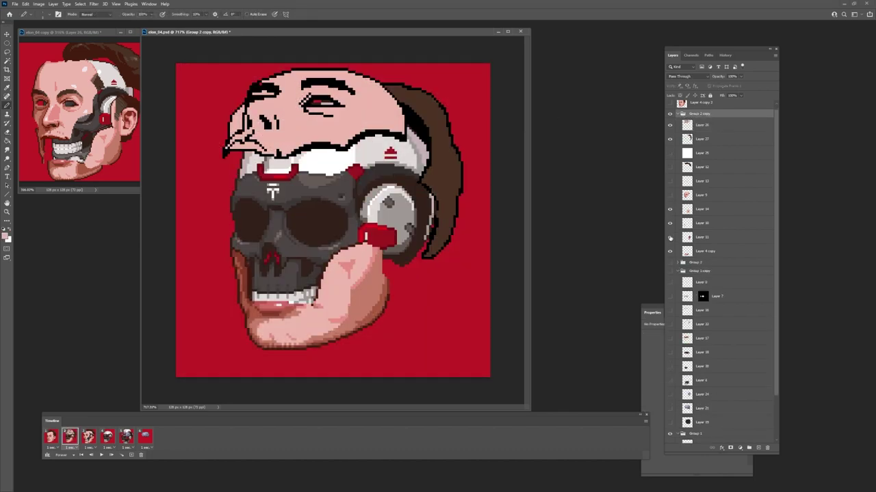
click(669, 237)
click(691, 237)
key(ctrl+t)
key(Escape)
drag(690, 237, 713, 133)
Step: Shift the ear piece outward from the skull and warp it into a narrower shape
key(ctrl+t)
drag(389, 238, 414, 240)
right_click(417, 239)
click(448, 292)
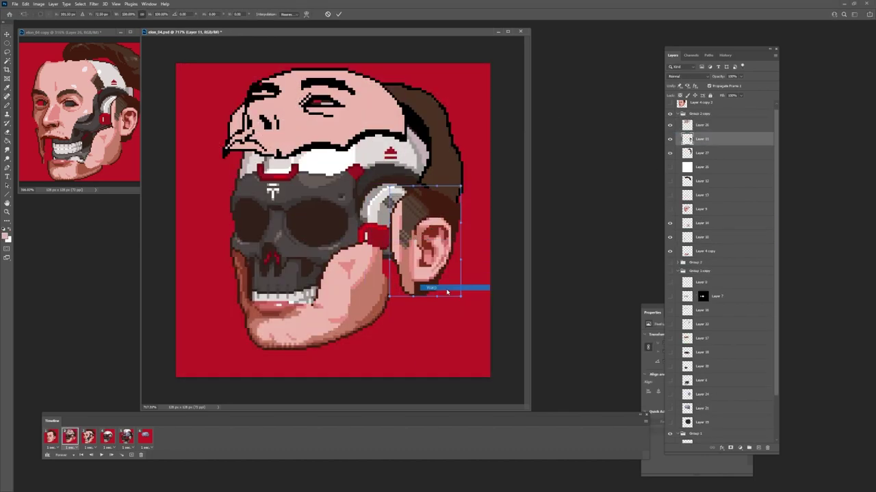
drag(389, 296, 399, 297)
drag(395, 231, 407, 232)
drag(460, 186, 448, 189)
drag(460, 296, 451, 298)
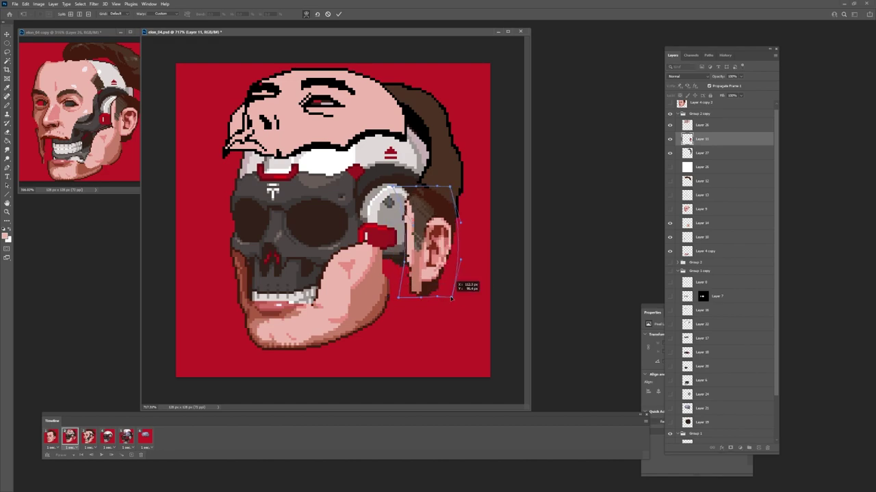
key(Return)
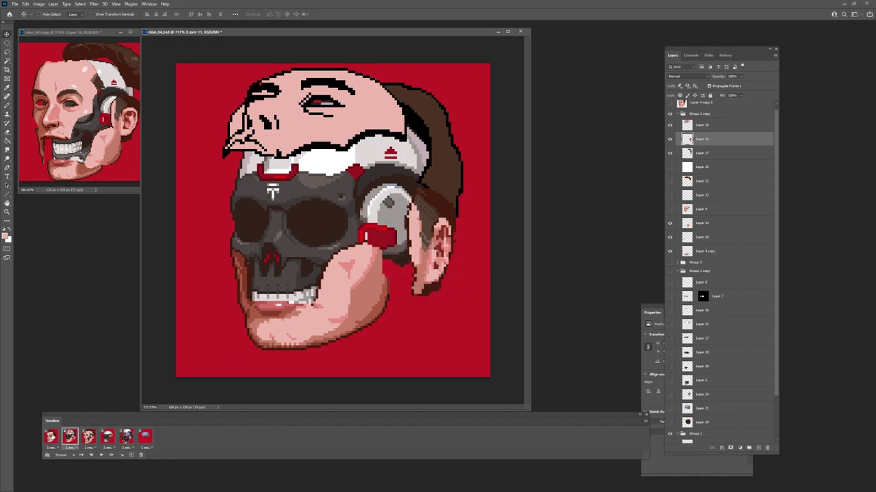
Step: Show the white overlay Layer 25 and outline the ear piece's front edge in dark brown sampled from the artwork
click(52, 435)
click(70, 437)
key(b)
alt+click(432, 290)
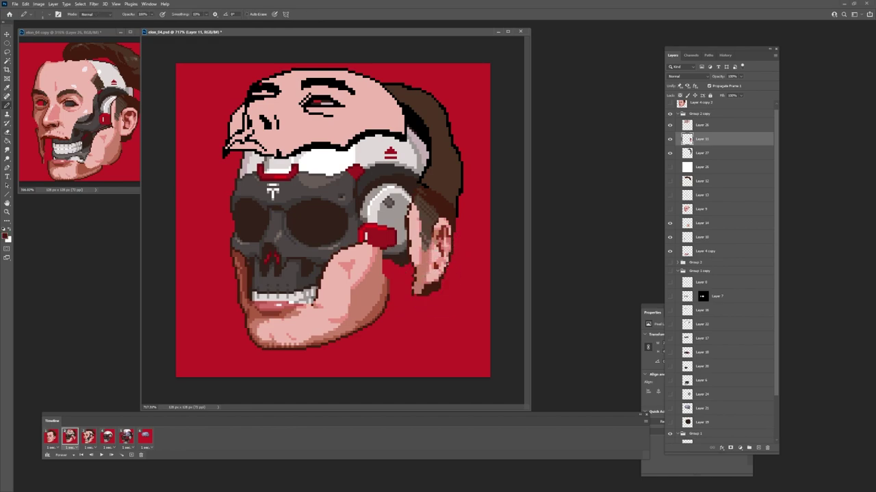
click(670, 167)
drag(406, 228, 410, 295)
Step: Retouch the ear piece with sampled skin tones, comparing it with the first frame, and hide the white overlay
click(50, 436)
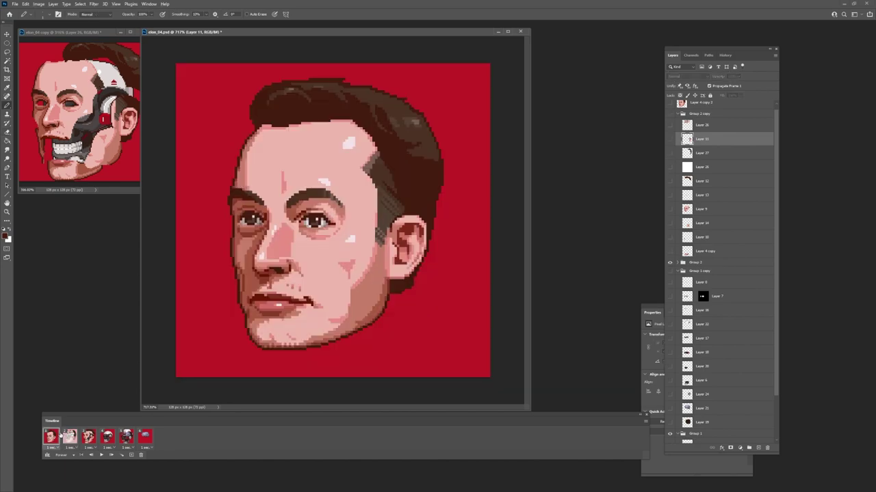
click(69, 436)
alt+click(416, 260)
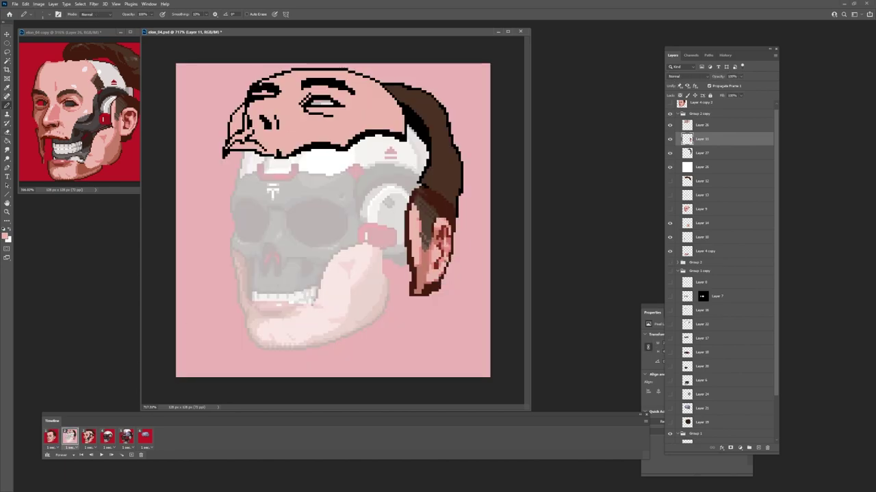
alt+click(433, 244)
drag(433, 243, 438, 239)
click(56, 436)
click(69, 436)
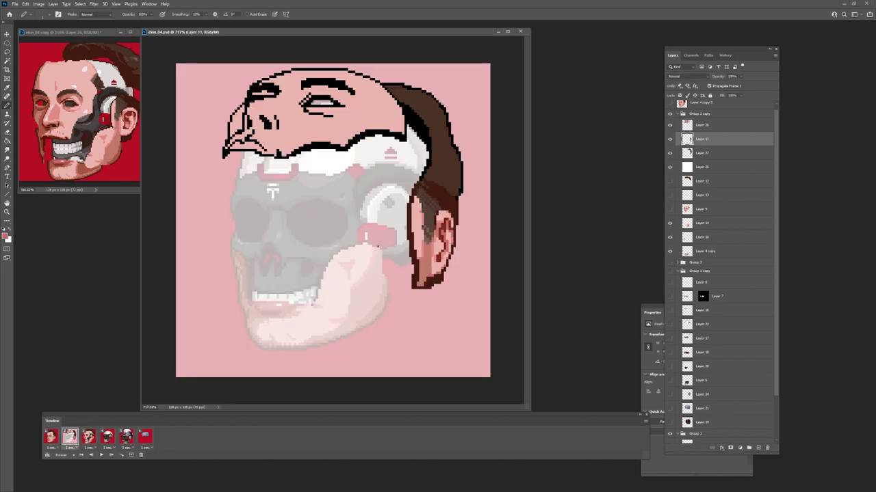
click(670, 167)
Step: Move the cheek piece on Layer 14 outward from the skull and place its layer above Layer 11
click(702, 223)
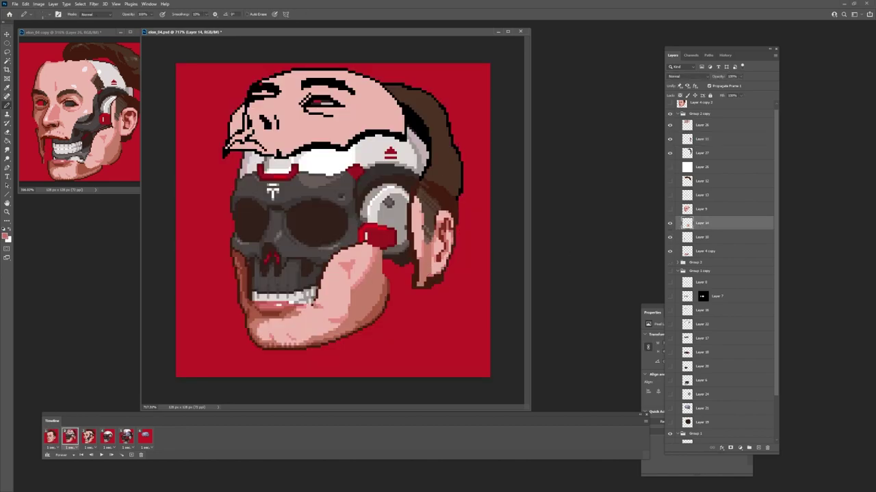
mouse_move(369, 281)
mouse_down()
mouse_move(393, 284)
mouse_move(364, 268)
mouse_up()
key(ctrl+t)
key(Return)
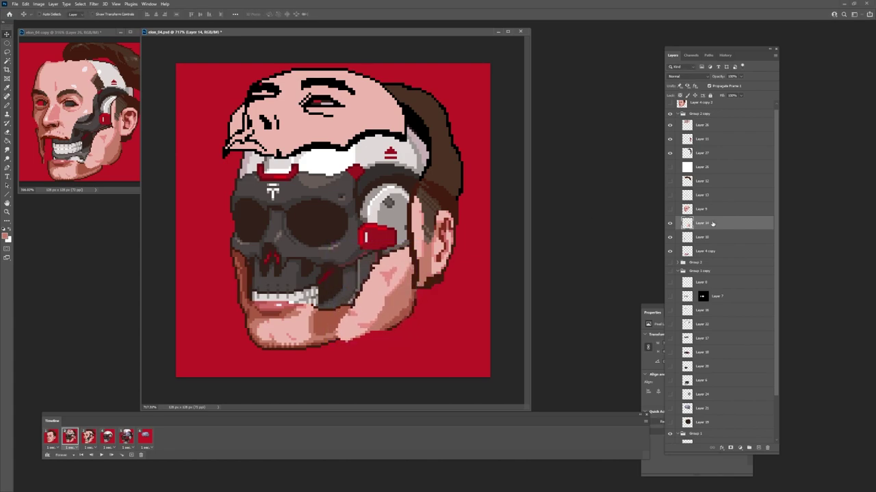
drag(712, 223, 707, 133)
Step: Show the white overlay Layer 25 at 90% opacity, hide Layer 11 and make Layer 14 ready for drawing
click(670, 181)
click(670, 153)
click(696, 183)
key(9)
click(693, 139)
click(670, 138)
click(670, 139)
key(b)
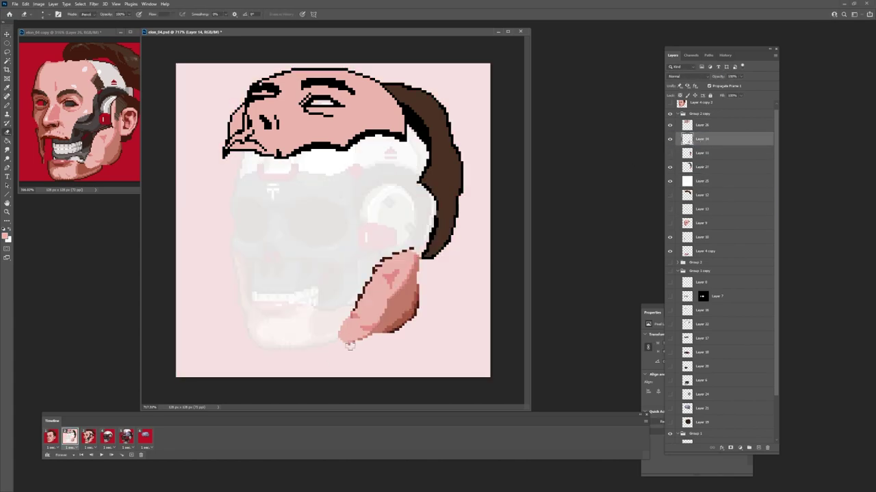
Step: Outline the cheek piece in sampled dark brown with a thicker inner edge, and fill part of its outer edge
alt+click(348, 339)
alt+click(383, 260)
drag(355, 313, 388, 333)
drag(417, 301, 411, 251)
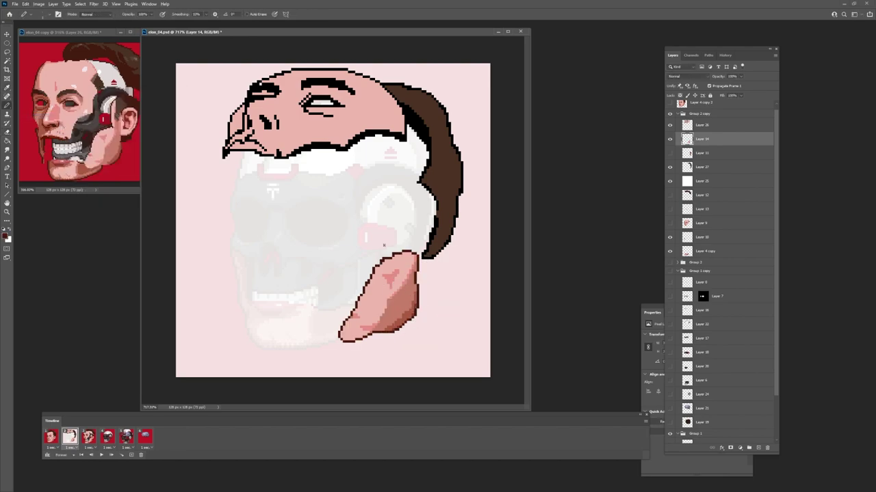
drag(341, 334, 365, 283)
key(w)
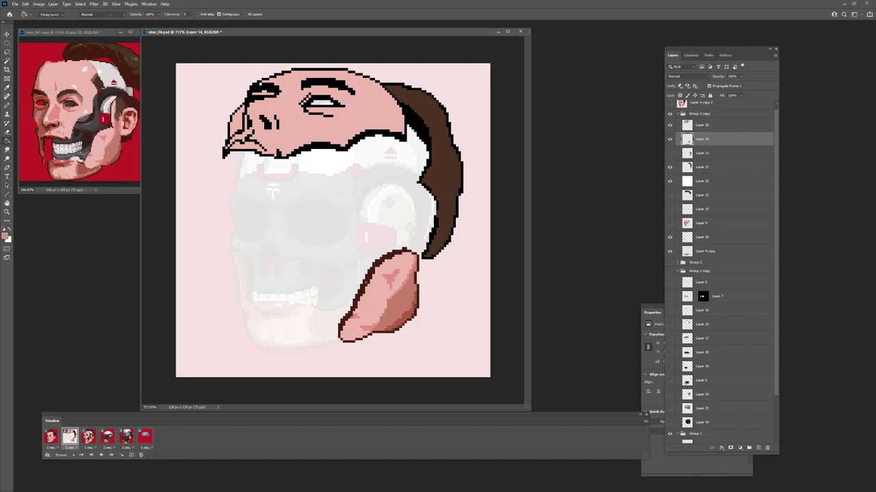
click(414, 299)
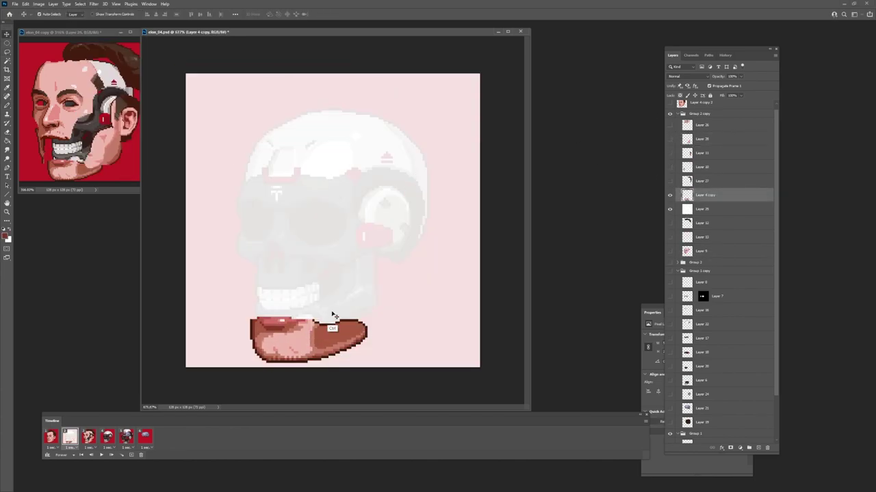
Step: Reshape the lower jaw piece on Layer 4 copy and redraw its outline with colours sampled from the chin
mouse_move(332, 318)
mouse_down()
mouse_move(291, 355)
mouse_move(293, 378)
mouse_move(263, 363)
mouse_move(292, 341)
mouse_move(284, 339)
mouse_up()
key(Return)
key(e)
key(b)
alt+click(277, 361)
alt+click(262, 359)
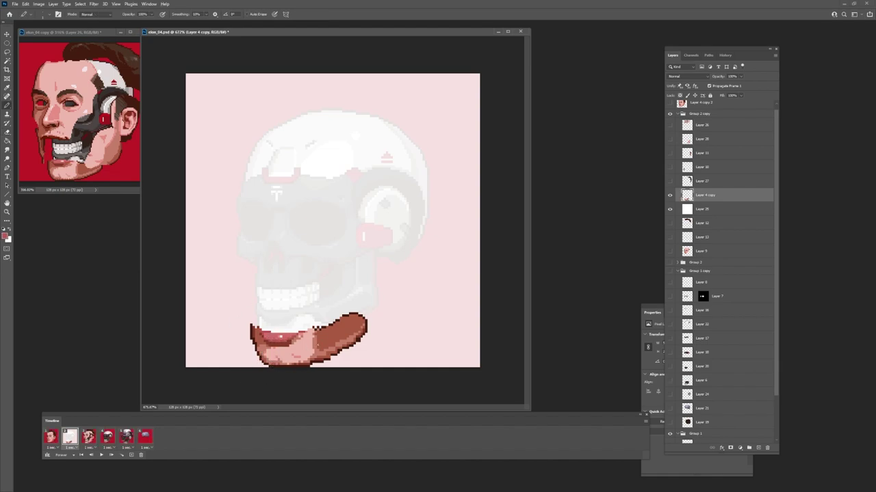
Step: Retouch the underside of the jaw piece, compare it with the first frame and nudge the piece downward
key(e)
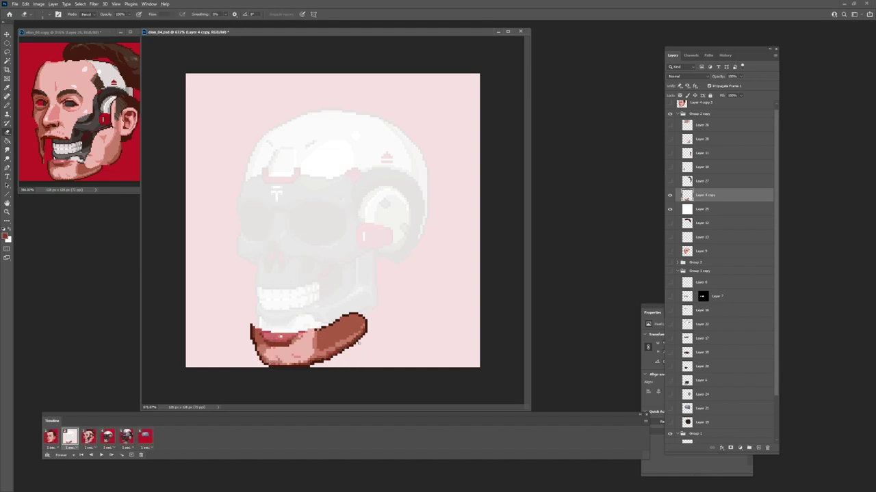
key(b)
mouse_move(357, 340)
mouse_down()
mouse_move(327, 358)
mouse_move(305, 345)
mouse_up()
key(alt+e)
key(s)
key(Return)
key(v)
click(51, 436)
click(70, 436)
key(Down)
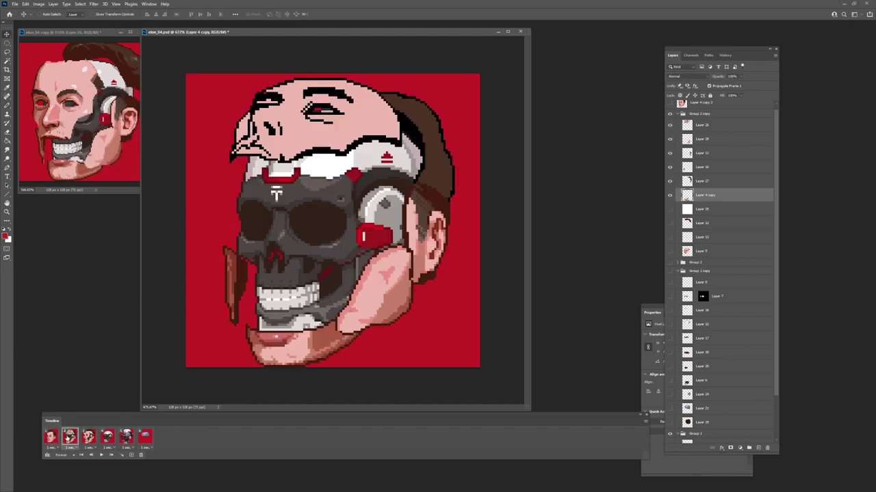
Step: Draw the upper cut edge of the jaw piece in sampled dark brown
key(b)
alt+click(249, 325)
drag(305, 327, 334, 319)
Step: Set the foreground colour to the earpiece's bright red and fill the jaw piece's upper cut edge with it
key(v)
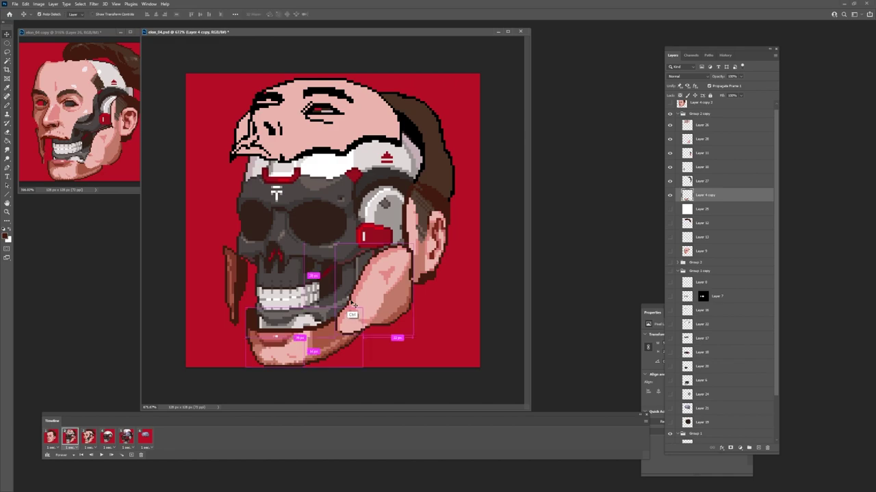
ctrl+click(351, 315)
click(5, 236)
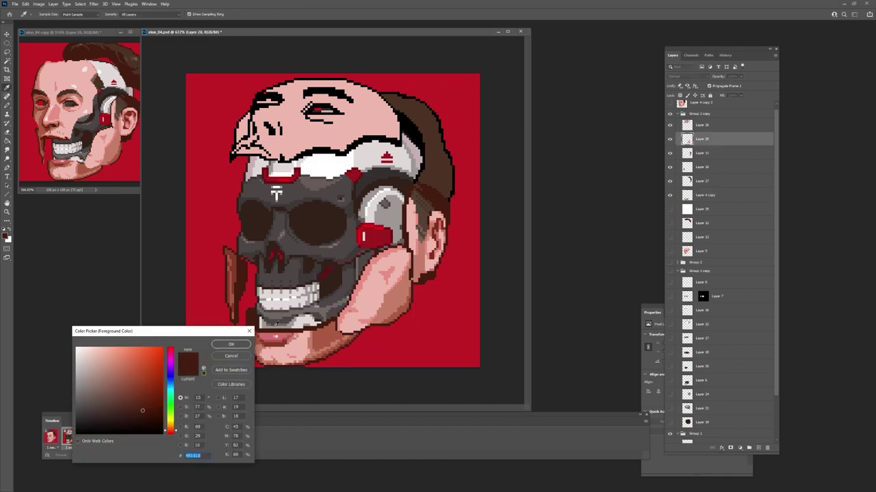
click(369, 226)
key(Return)
ctrl+click(270, 345)
key(g)
click(255, 326)
click(257, 327)
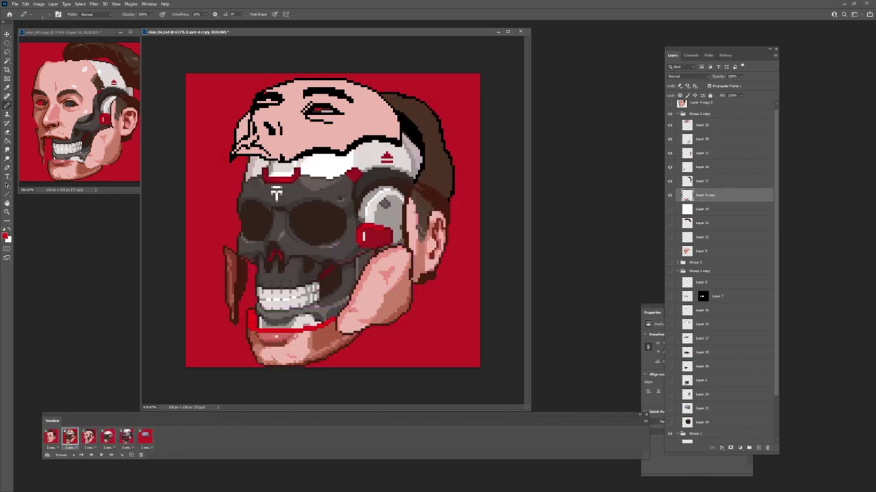
Step: Darken the red Background layer slightly with a Hue/Saturation adjustment
scroll(718, 274, down, 3)
click(718, 436)
key(ctrl+u)
drag(583, 223, 580, 225)
key(Return)
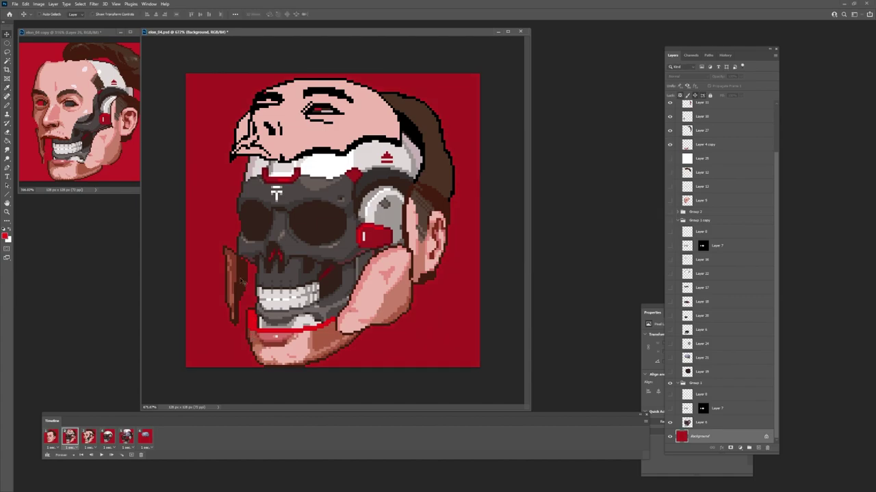
Step: Lasso the inner rim of the hair along the skull on Layer 27 and fill it with bright red
key(alt+period)
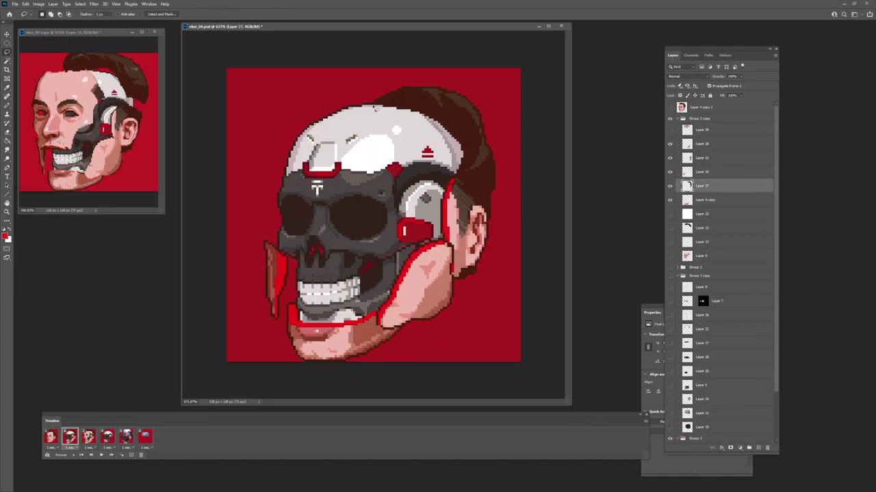
mouse_move(375, 109)
mouse_down()
mouse_move(415, 93)
mouse_move(462, 143)
mouse_up()
key(g)
click(457, 140)
key(b)
key(ctrl+d)
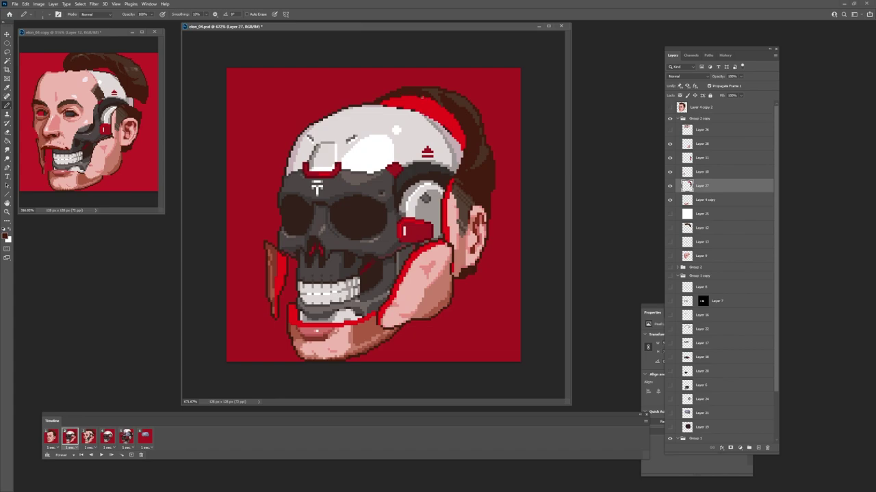
Step: Clean up the edge of the hair's red lining on Layer 27 and show the lifted face on Layer 26
click(670, 186)
key(e)
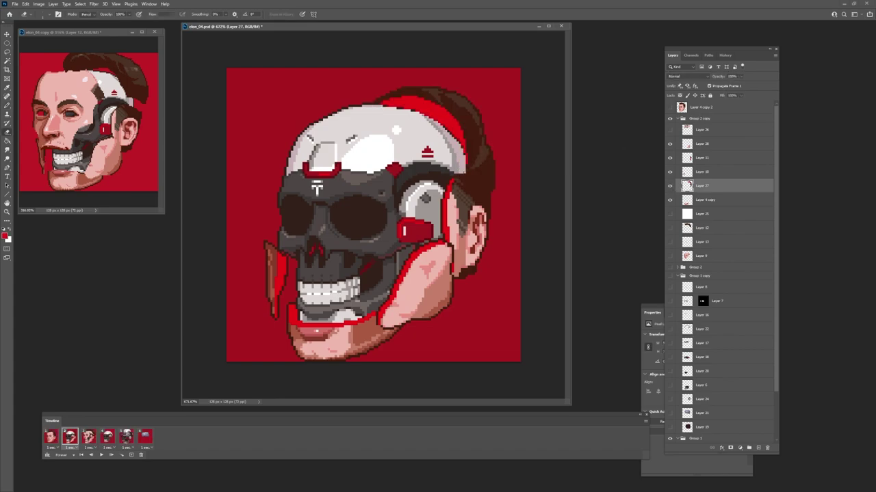
click(669, 130)
key(b)
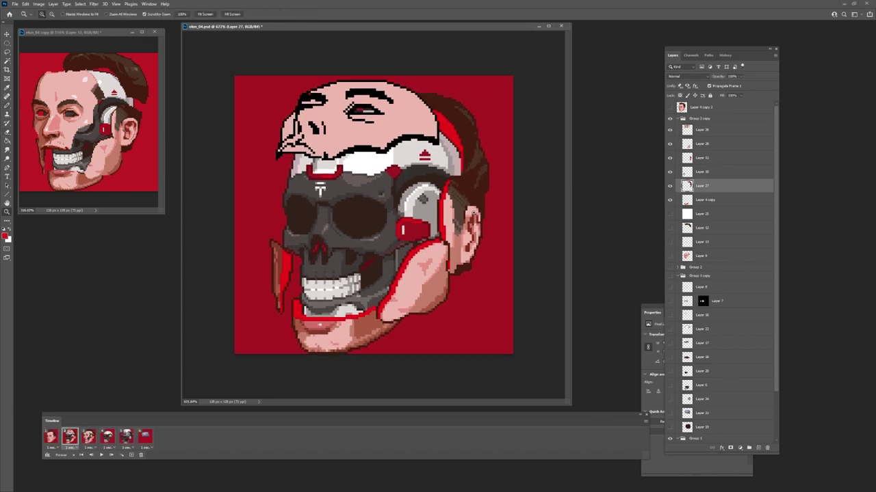
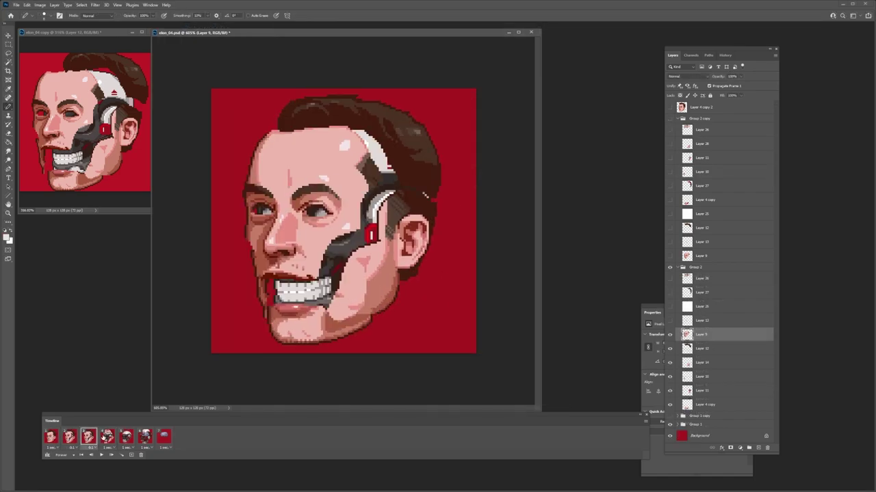
Step: Show Layer 25 and Layer 26 of Group 2 in the third frame and lower Layer 26's opacity
click(670, 307)
click(670, 279)
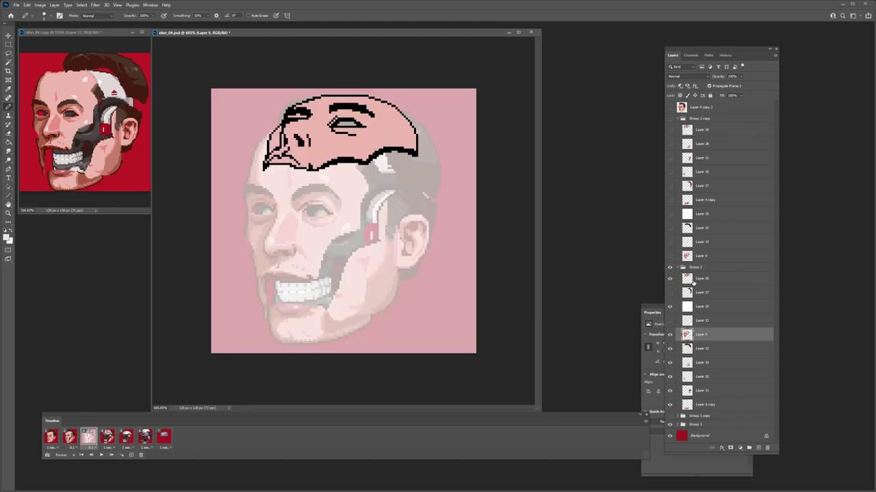
click(693, 282)
drag(720, 77, 713, 80)
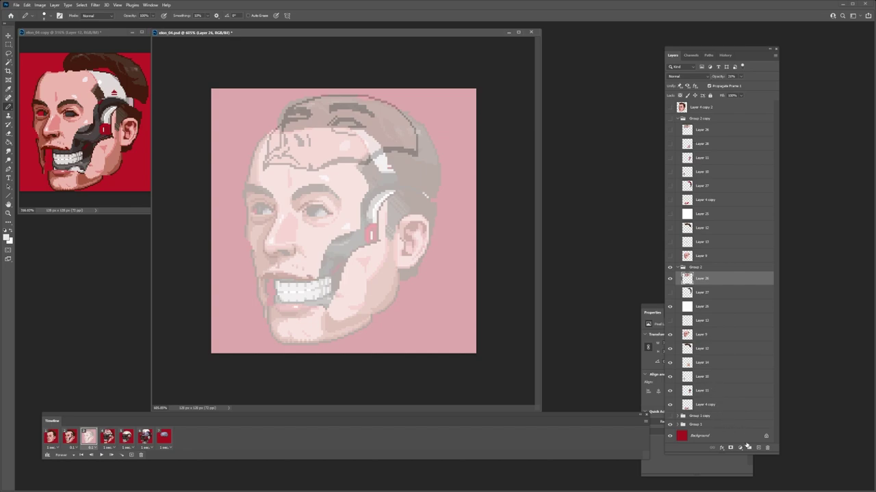
Step: Add a new layer above Layer 26 in Group 2 and choose a smaller pencil tip
click(758, 448)
drag(296, 207, 315, 207)
right_click(280, 164)
click(324, 254)
key(Return)
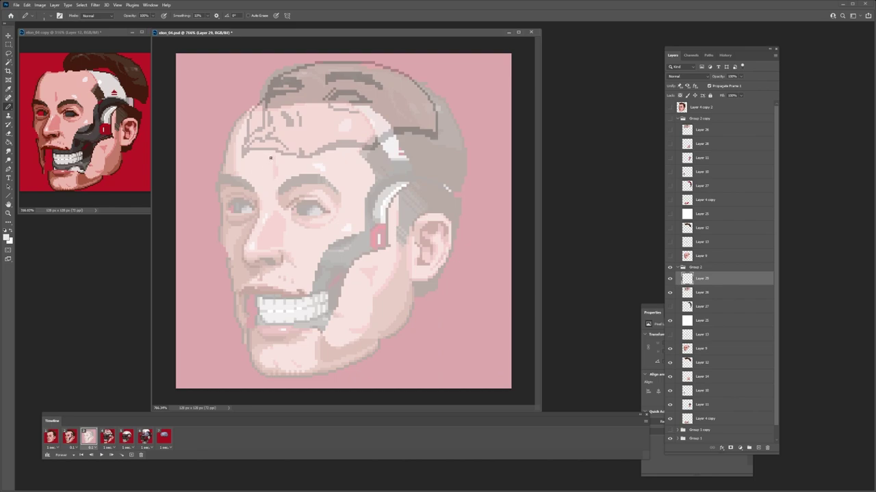
Step: Sketch the bridge, tip and nostrils of the partly lifted nose in black, erasing stray pixels
drag(267, 163, 246, 196)
key(e)
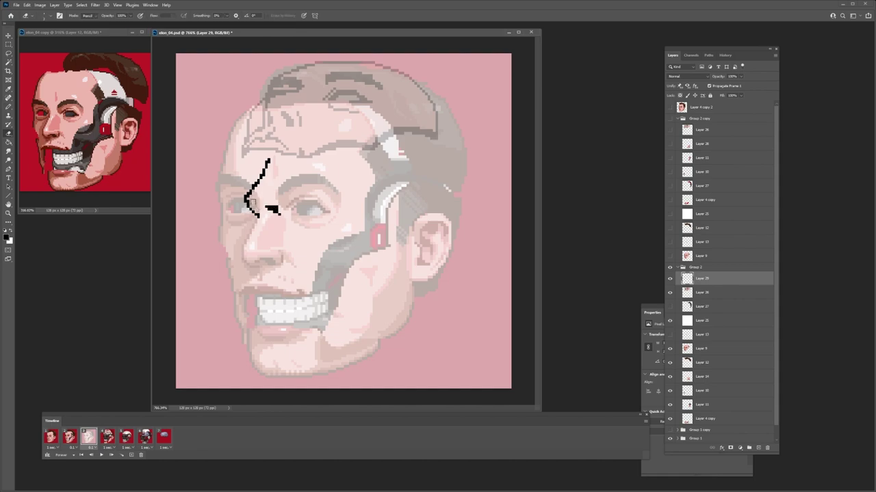
click(250, 202)
key(b)
key(e)
click(281, 215)
key(b)
drag(282, 216, 285, 204)
click(251, 213)
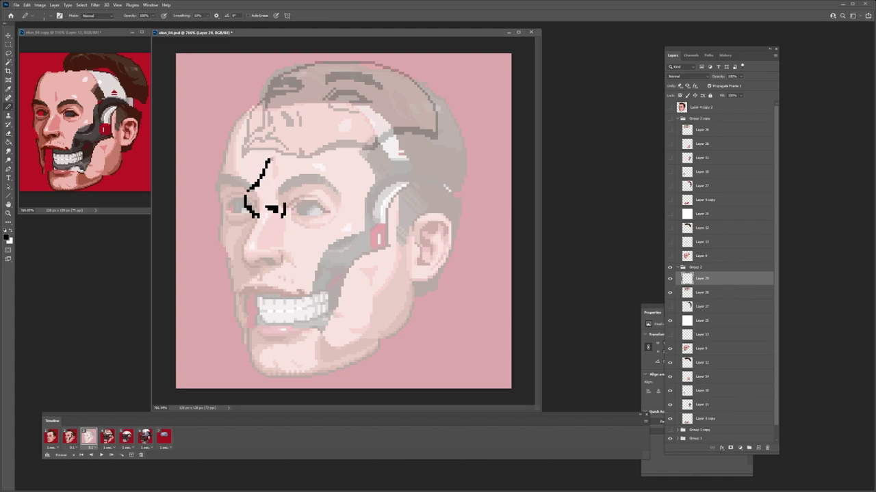
Step: Sketch both eyebrows and eyes of the partly lifted face in black, between the lifted and closed face positions
mouse_move(268, 161)
mouse_down()
mouse_move(235, 149)
mouse_move(266, 150)
mouse_up()
drag(238, 171, 259, 164)
drag(242, 175, 261, 172)
drag(298, 149, 348, 158)
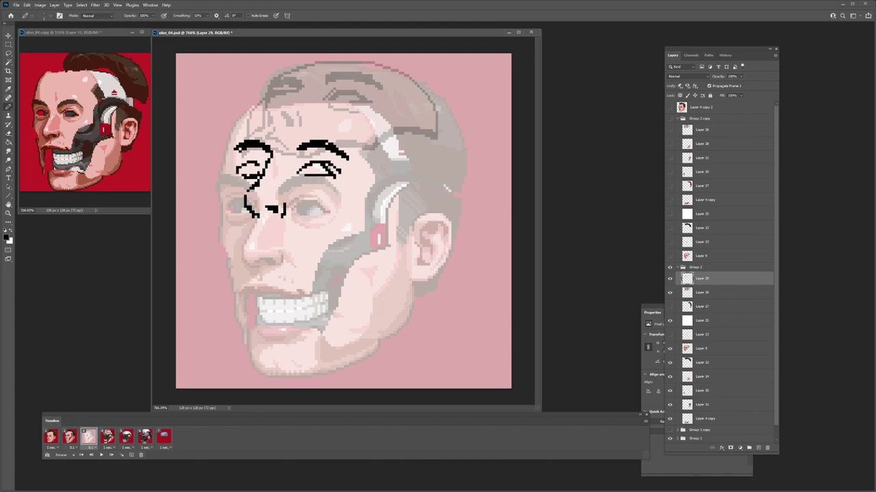
key(ctrl+z)
drag(300, 178, 308, 182)
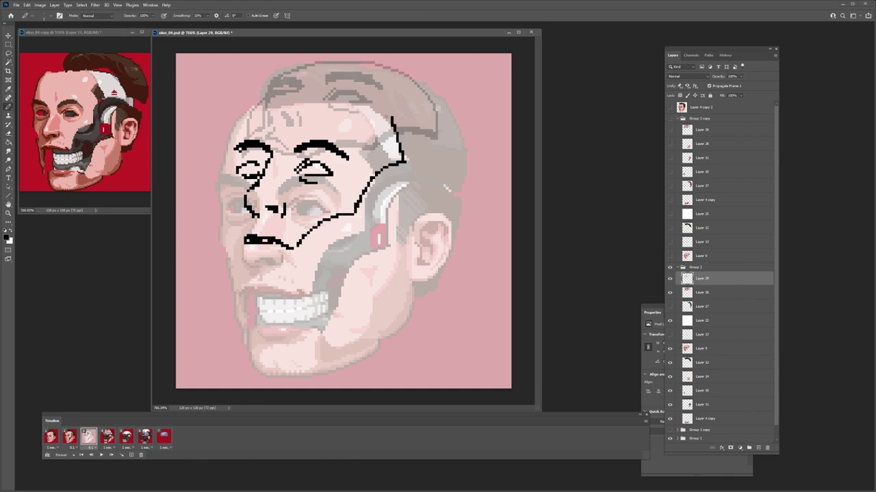
Step: Complete the black outline of the partly lifted face around the forehead, brow and cheek edge, erasing stray lines
key(e)
mouse_move(297, 91)
mouse_down()
mouse_move(256, 103)
mouse_move(236, 145)
mouse_up()
key(b)
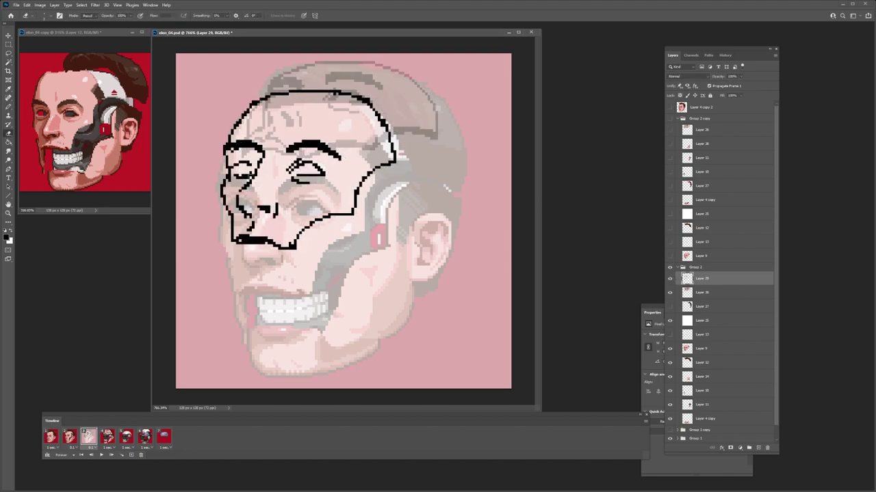
key(b)
drag(235, 167, 231, 175)
Step: Fill the partly lifted face with light pink skin colour and clear the insides of both eyes
key(g)
click(319, 124)
click(245, 156)
key(b)
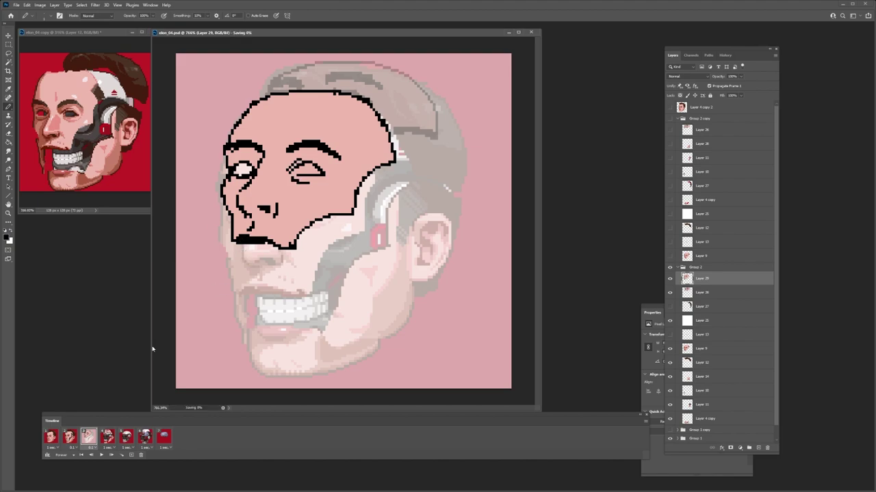
key(w)
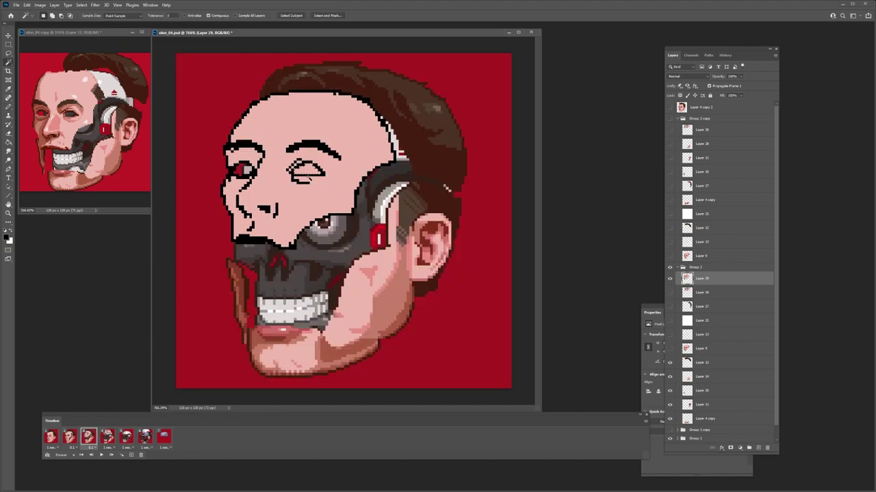
key(Delete)
key(ctrl+d)
key(v)
Step: Step back and forth through the second to fifth frames to examine the face-lifting motion
click(71, 437)
click(91, 438)
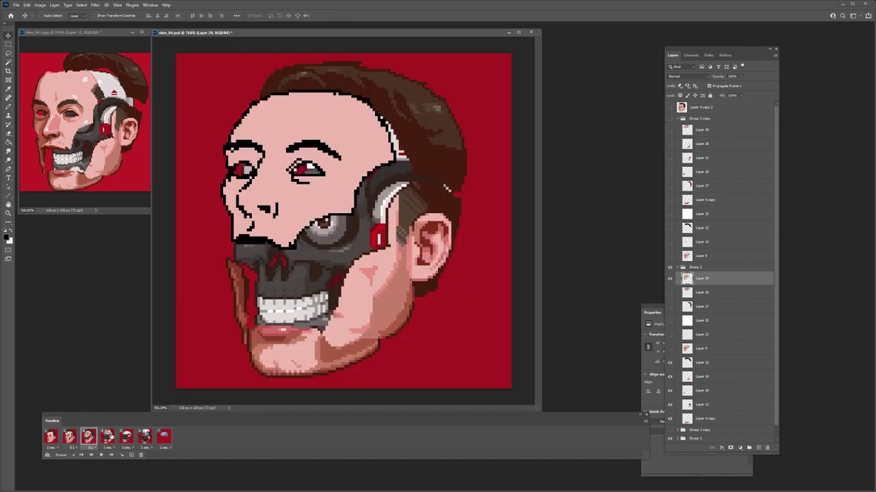
click(69, 437)
click(88, 436)
click(107, 437)
click(71, 436)
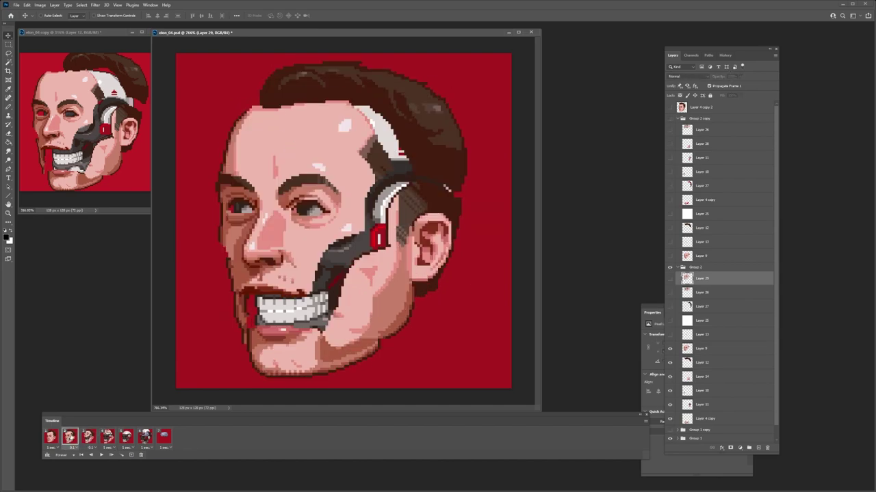
click(89, 436)
click(107, 437)
click(88, 437)
click(71, 436)
click(88, 437)
click(71, 437)
click(88, 437)
click(69, 436)
click(88, 437)
click(107, 436)
click(125, 436)
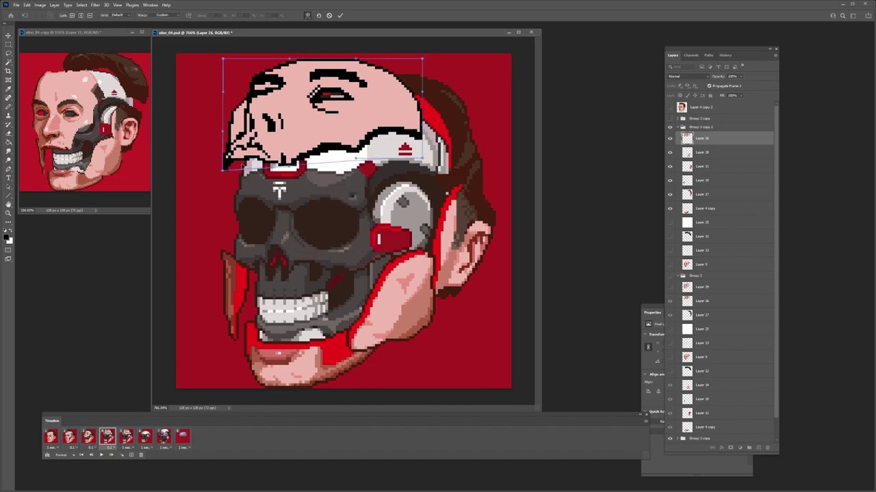
click(107, 437)
click(126, 437)
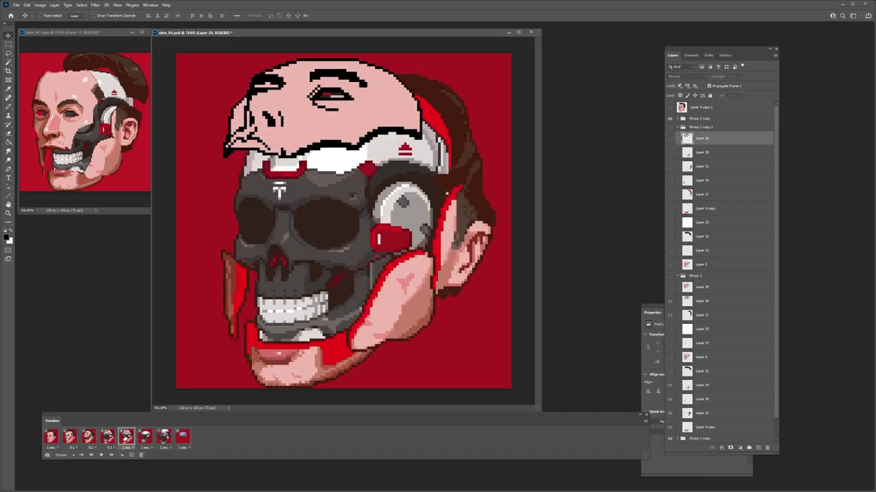
Step: Shorten the first frame's delay and play the animation
click(69, 437)
click(51, 437)
click(53, 447)
click(60, 403)
key(space)
Step: Duplicate the second frame and make a copy of Group 2 for it
click(70, 437)
click(132, 456)
click(682, 276)
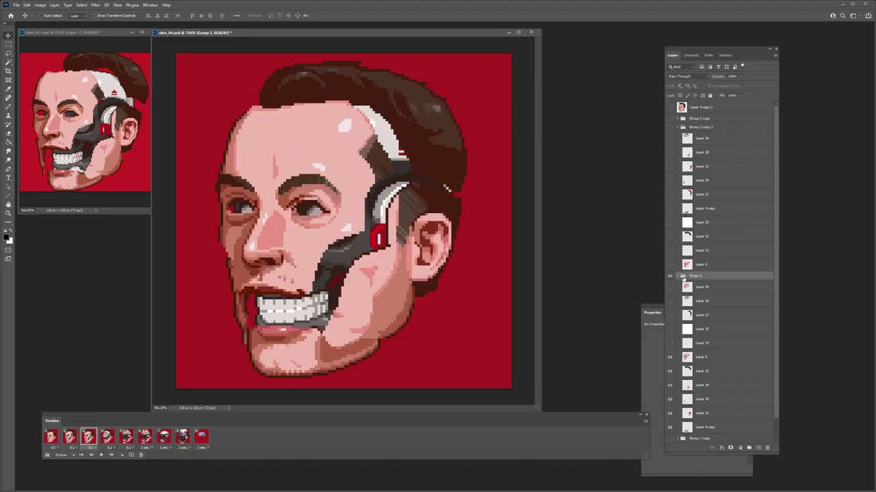
key(ctrl+j)
Step: Free-transform the face on Layer 9 in the copied group, pulling its lower edge up, and nudge it into place
ctrl+click(275, 206)
key(Up)
key(t)
key(ctrl+t)
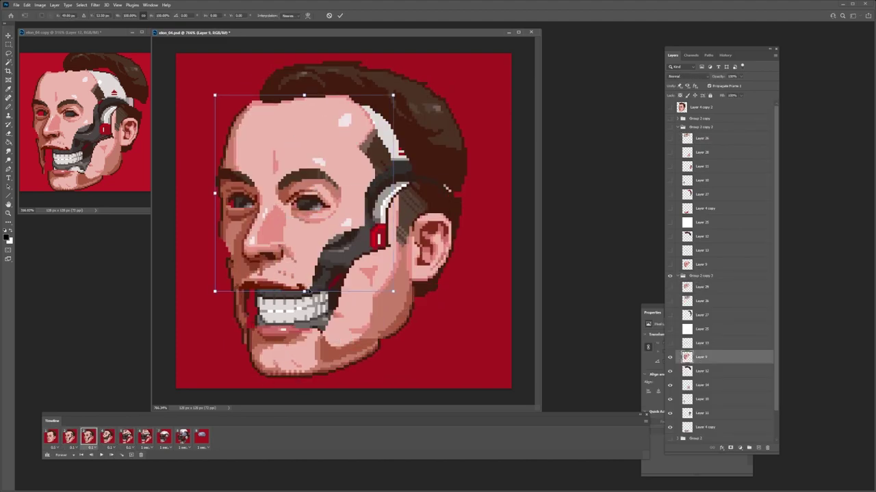
drag(304, 292, 297, 282)
key(Return)
key(Down)
key(Down)
key(Right)
key(Right)
Step: Nudge the lifted face on Layer 29 of Group 2 upward in the fourth frame and toggle the skull's eye layer in Group 1
click(107, 438)
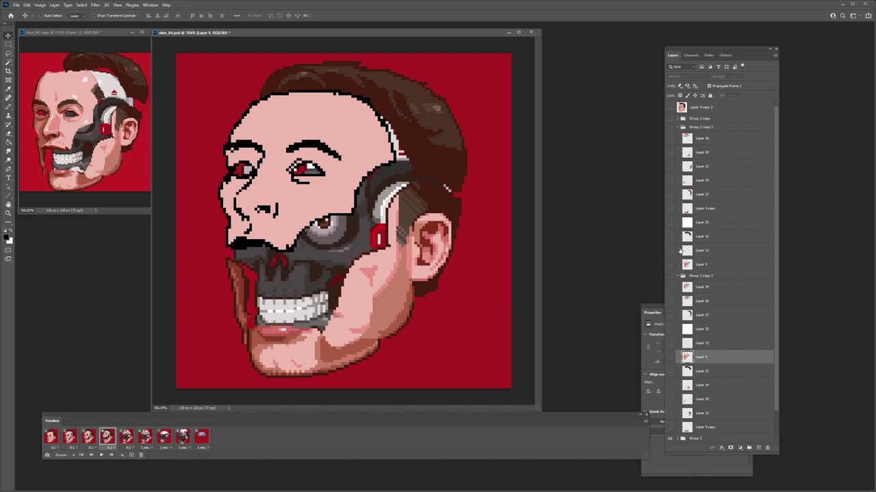
click(677, 275)
click(677, 285)
click(702, 297)
key(Up)
key(Up)
key(Up)
key(Up)
key(Up)
scroll(698, 307, down, 2)
click(676, 426)
Step: Compare the second, third and fourth frames and undo the last layer adjustments
click(89, 438)
click(72, 438)
click(89, 438)
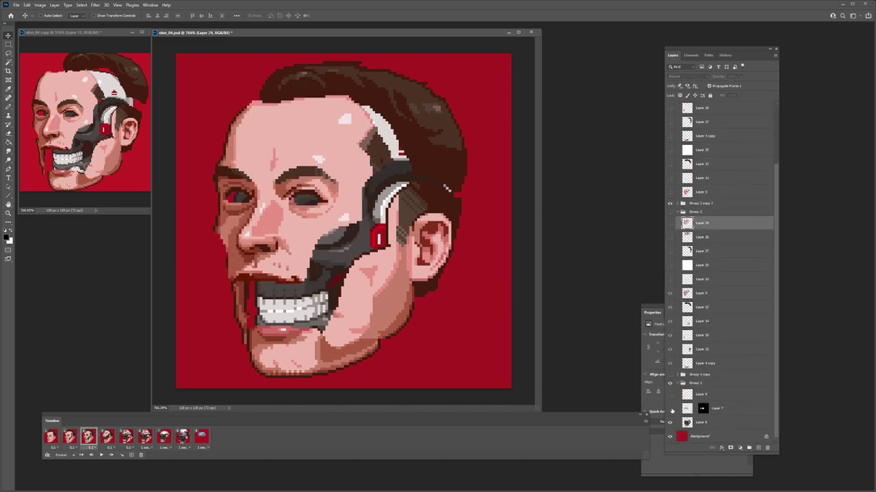
click(107, 438)
click(73, 438)
click(87, 437)
key(ctrl+z)
key(ctrl+z)
key(ctrl+z)
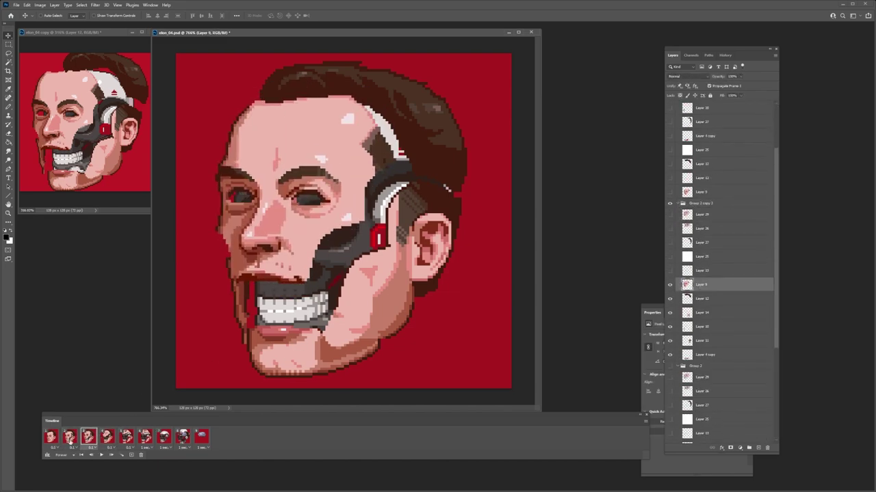
Step: Review the frames from the fourth onward and play the animation in a reduced view
click(106, 435)
click(126, 436)
click(142, 435)
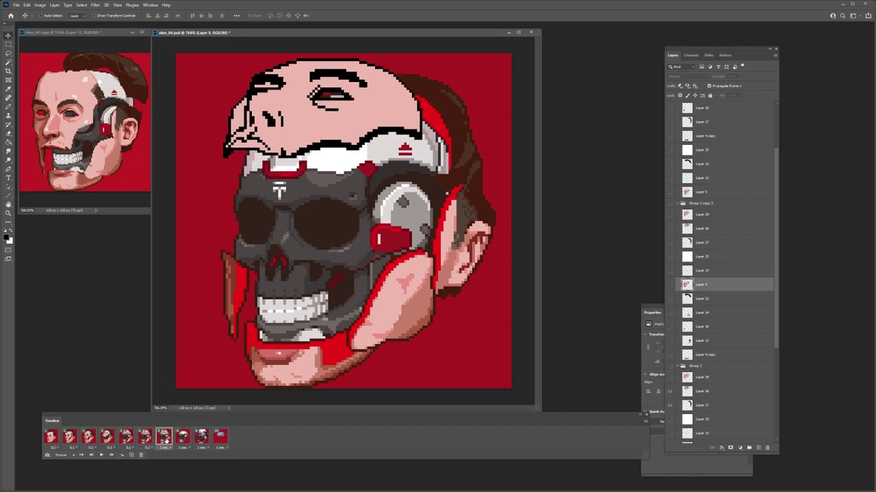
click(101, 455)
key(z)
alt+click(324, 246)
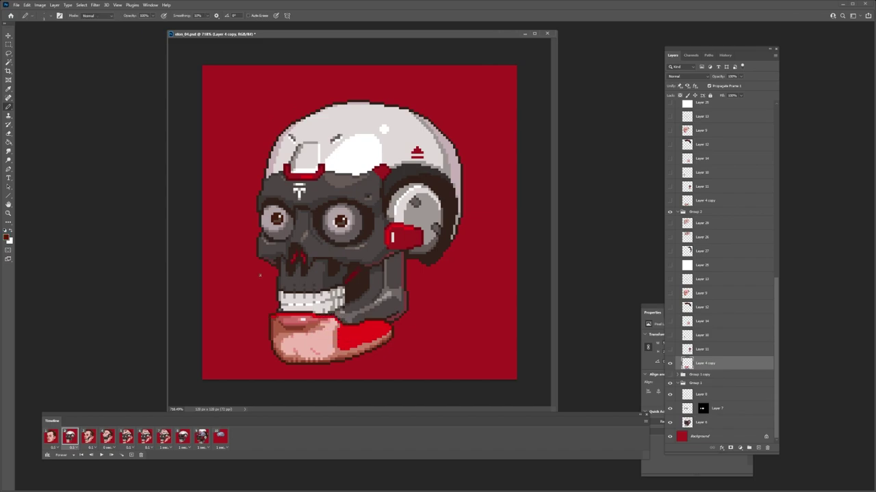
Step: Sample the chin panel's bright red and the nearby edge colour, checking the mouth corner in the first frame
alt+click(342, 342)
click(126, 436)
click(70, 437)
click(51, 437)
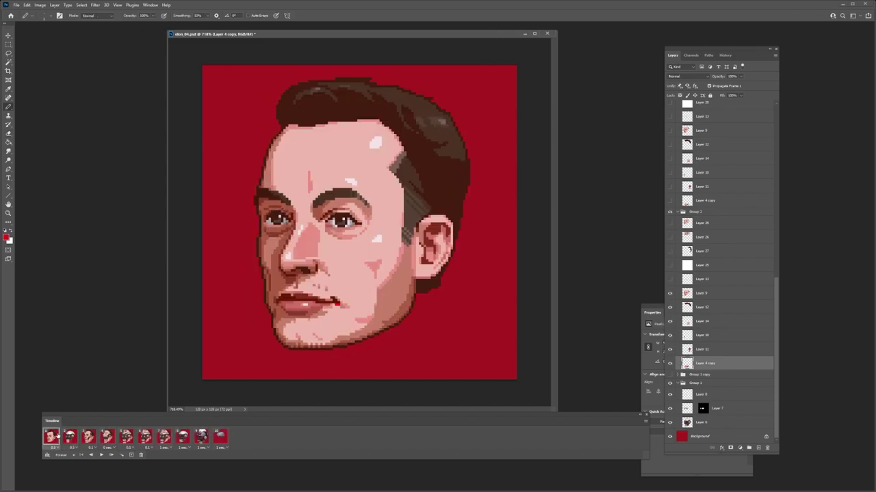
alt+click(339, 322)
click(72, 441)
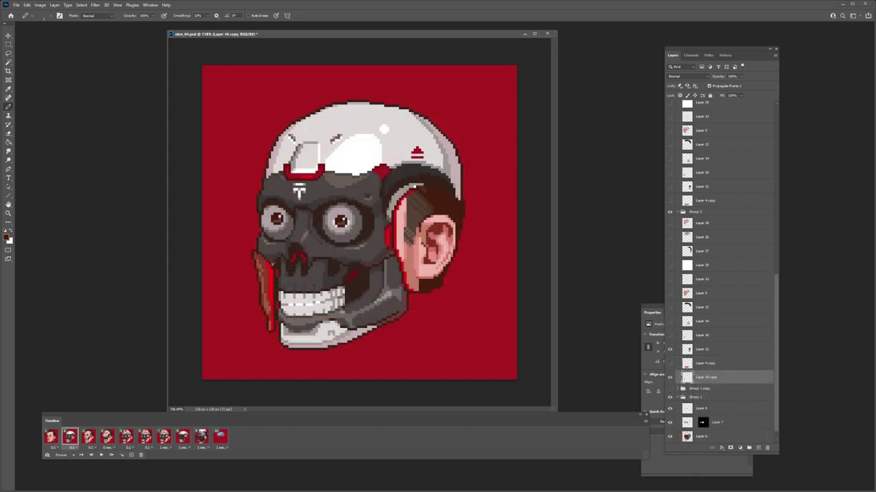
Step: Show the chin on Layer 4 copy and the cheek on Layer 14 in the second frame, and select Layer 14
click(670, 363)
click(706, 363)
key(v)
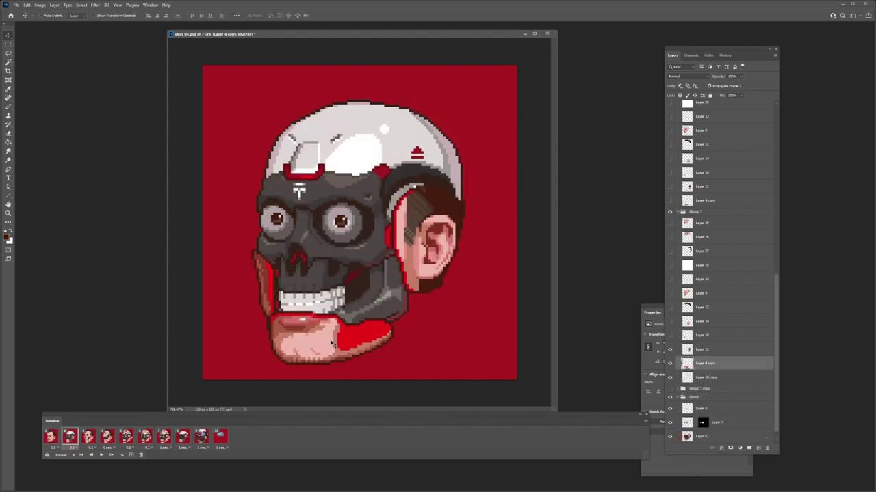
click(685, 377)
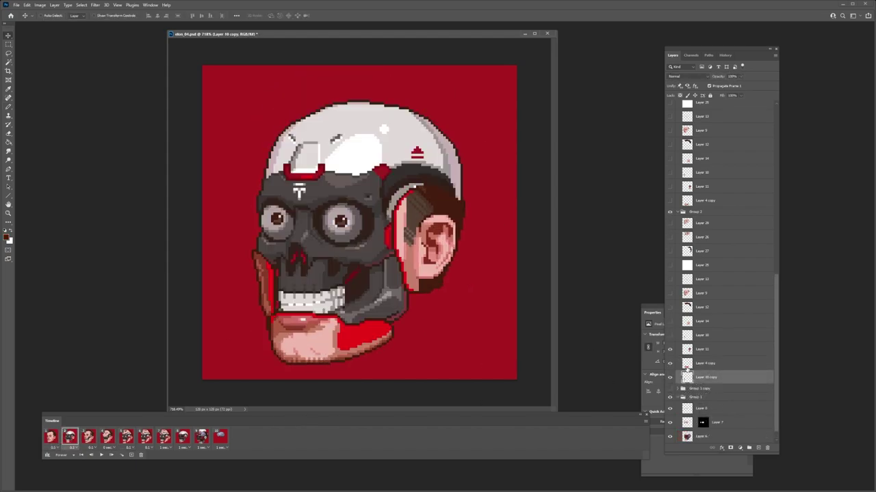
click(670, 322)
click(702, 321)
Step: Erase the stray cheek-panel pixels below the mouth corner on Layer 14 in the first frame
click(145, 437)
click(52, 436)
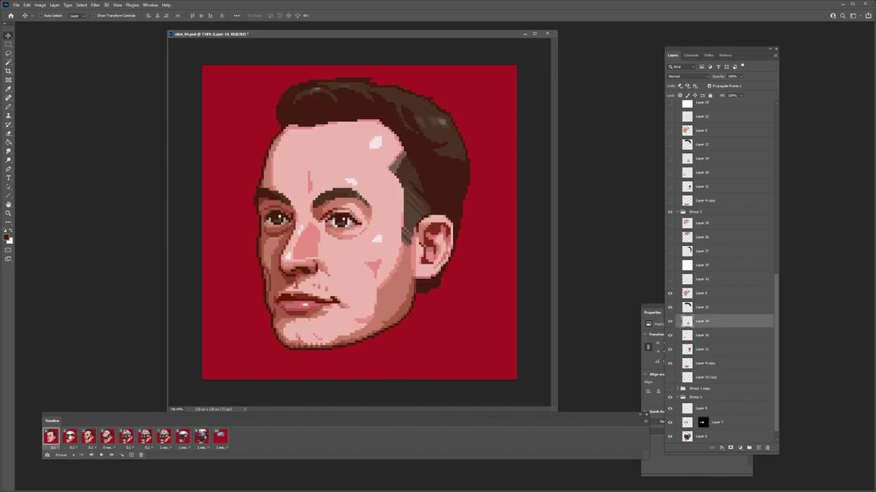
click(86, 438)
click(52, 438)
key(e)
drag(336, 307, 336, 330)
Step: Duplicate Layer 14 in the second frame and hide the original
click(88, 438)
click(70, 438)
key(ctrl+j)
click(669, 335)
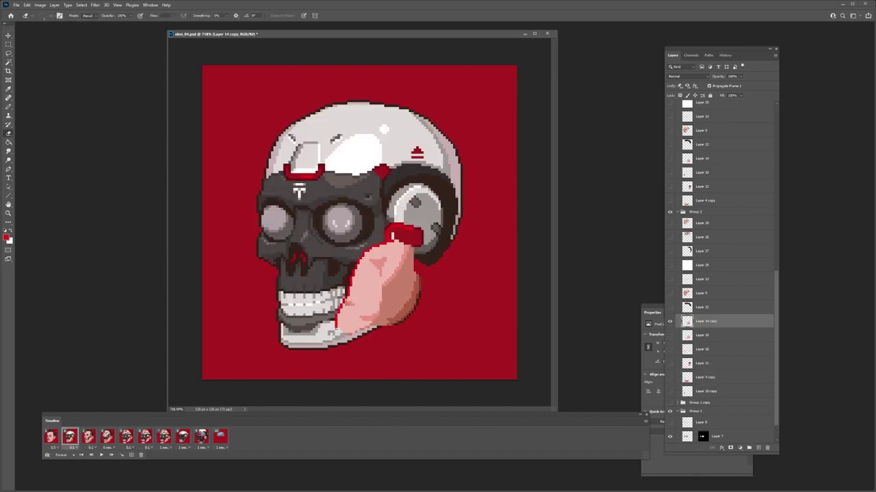
Step: Stroke the cheek panel's silhouette on a new layer using the dark brown sampled from its outer edge
key(b)
alt+click(420, 296)
key(w)
click(437, 301)
click(758, 448)
key(alt+e)
key(s)
key(Return)
key(ctrl+d)
key(e)
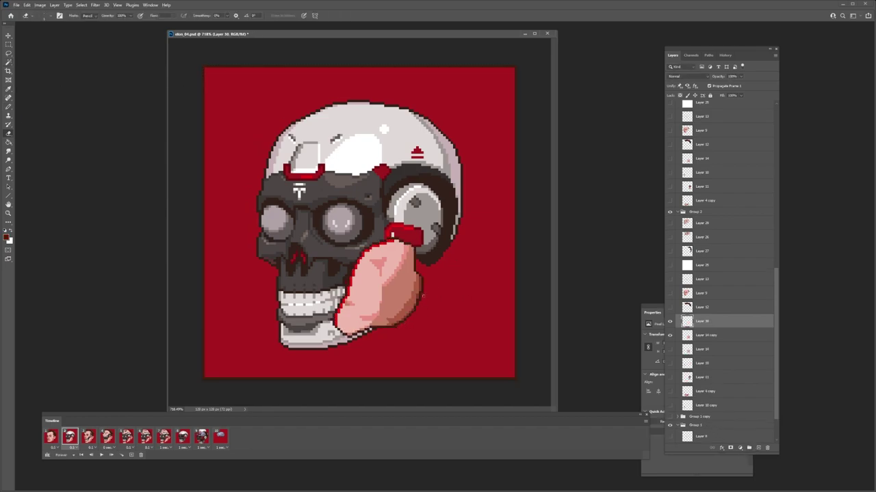
key(b)
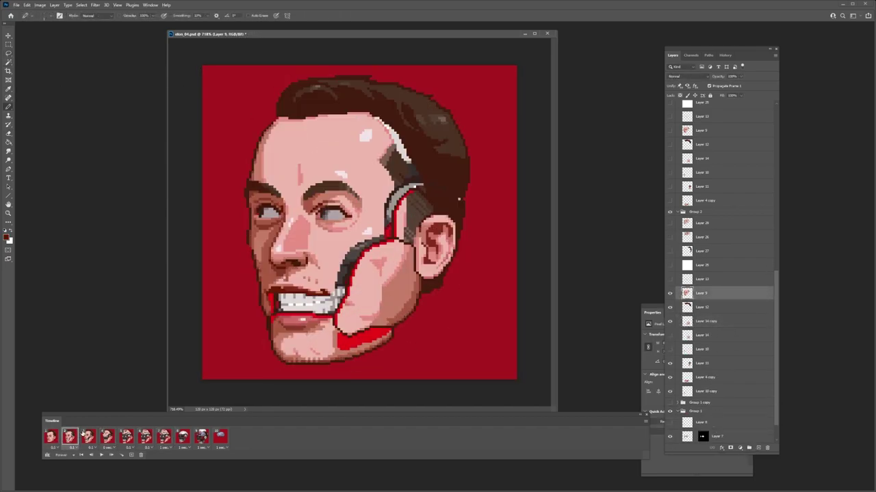
Step: Duplicate Layer 9 in the second frame, hide the original and outline the copy's silhouette in sampled dark brown on a new layer
click(51, 438)
click(70, 437)
key(ctrl+j)
click(670, 307)
alt+click(420, 186)
ctrl+click(687, 292)
key(ctrl+shift+i)
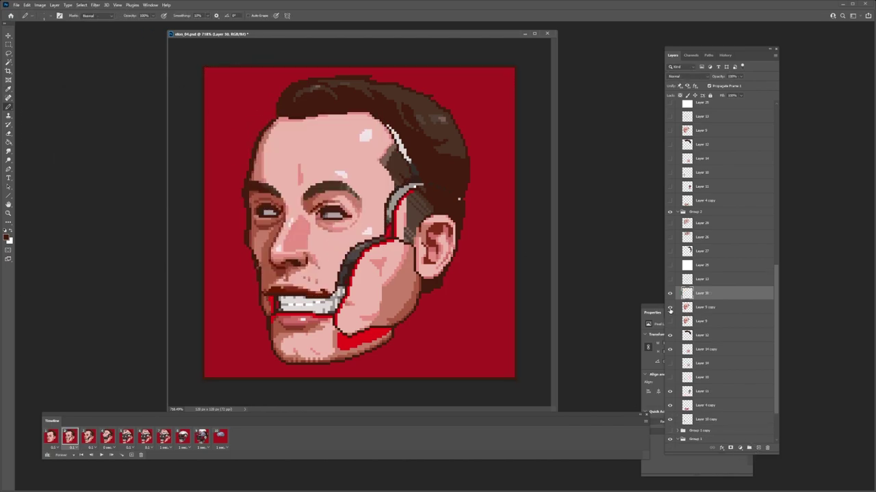
Step: Trim the new outline along the face's outer contour and fill its cut edge beside the cheek and mouth with sampled bright red
key(l)
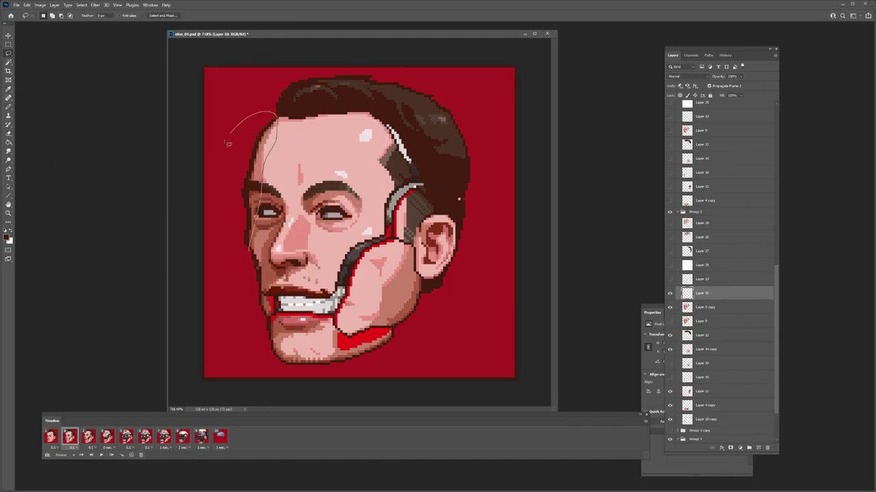
key(b)
alt+click(270, 301)
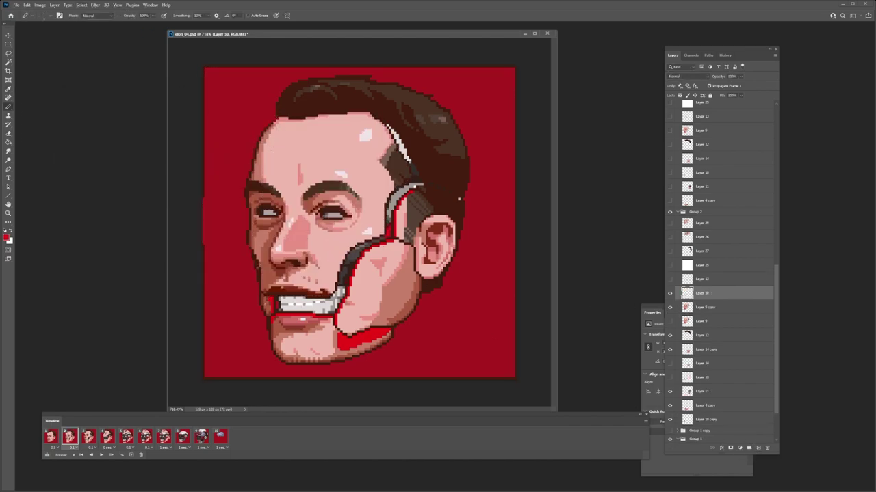
key(l)
mouse_move(263, 304)
mouse_down()
mouse_move(414, 178)
mouse_move(263, 294)
mouse_up()
key(g)
click(341, 281)
Step: Delete the stroked outline inside both eyes and sample a dark colour from the edge of the mouth
key(l)
drag(280, 191, 307, 226)
key(Delete)
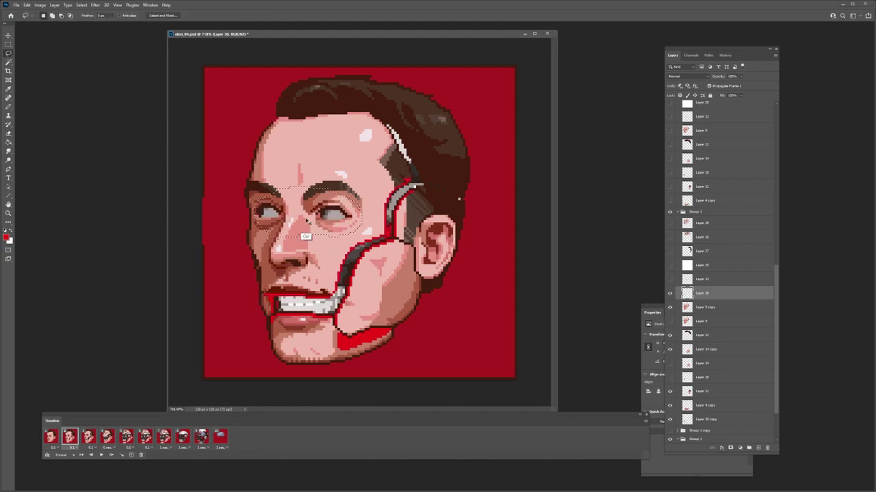
key(b)
alt+click(304, 295)
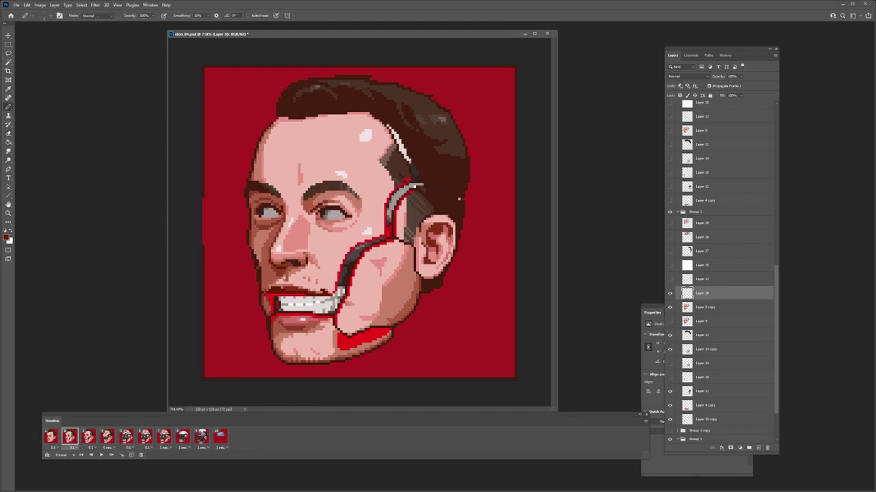
Step: Delete the surplus dark outline along the face's outer edge, deselect, and sample a skin tone from below the eye
click(670, 292)
key(l)
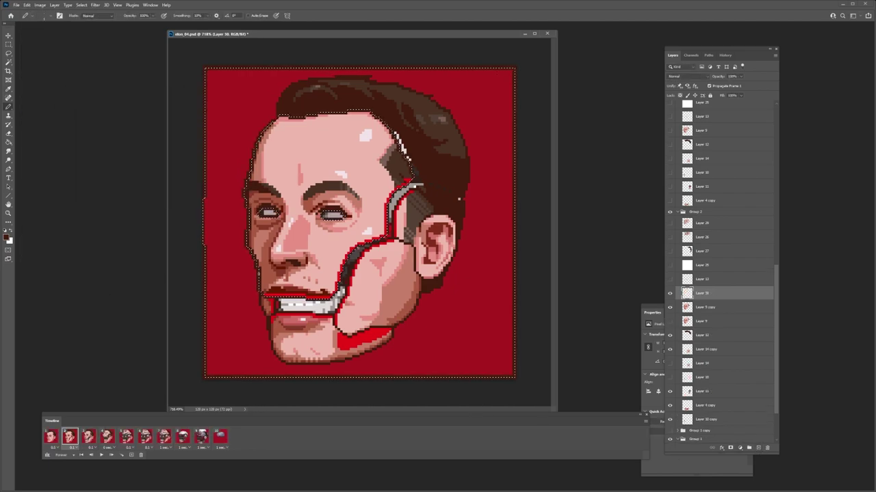
mouse_move(263, 296)
mouse_down()
mouse_move(314, 195)
mouse_move(273, 274)
mouse_up()
key(Delete)
key(ctrl+d)
key(b)
alt+click(263, 239)
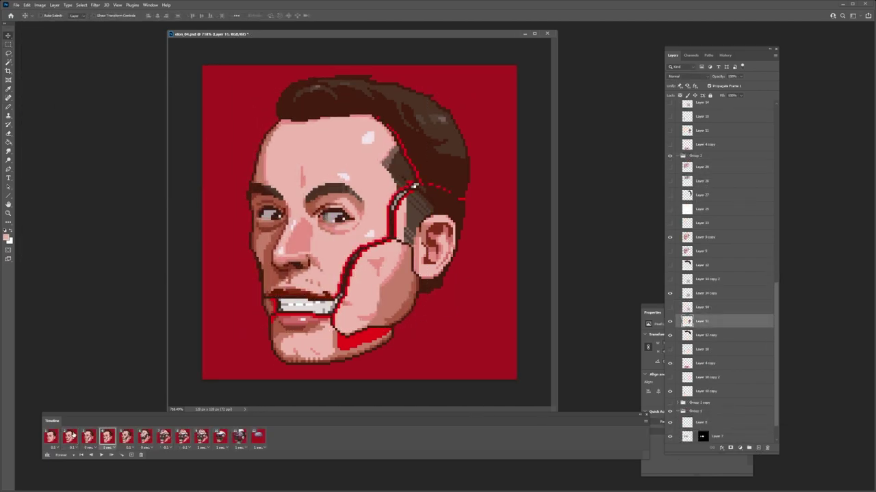
Step: Check the second, third and fifth frames, play the whole animation and return to the first frame
click(70, 437)
click(88, 437)
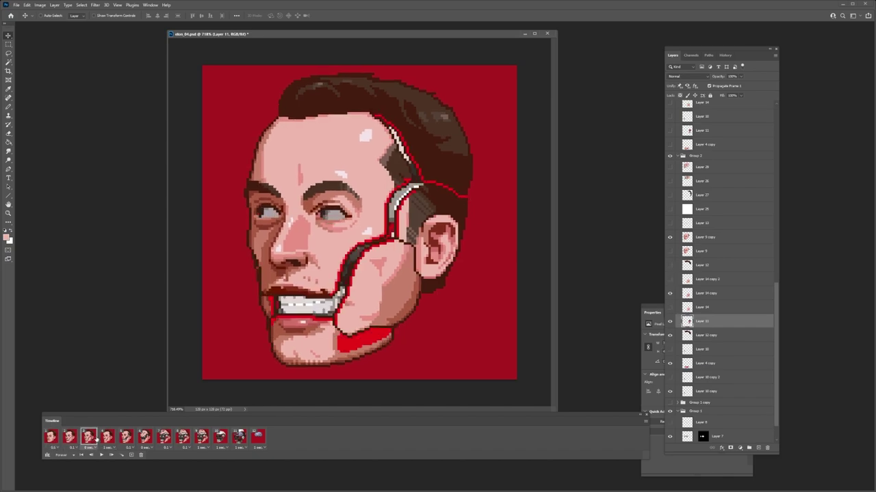
click(126, 436)
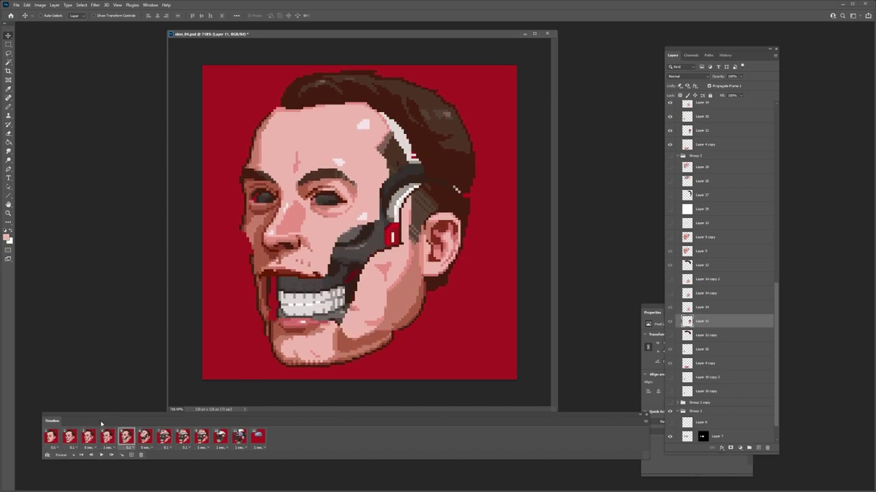
key(space)
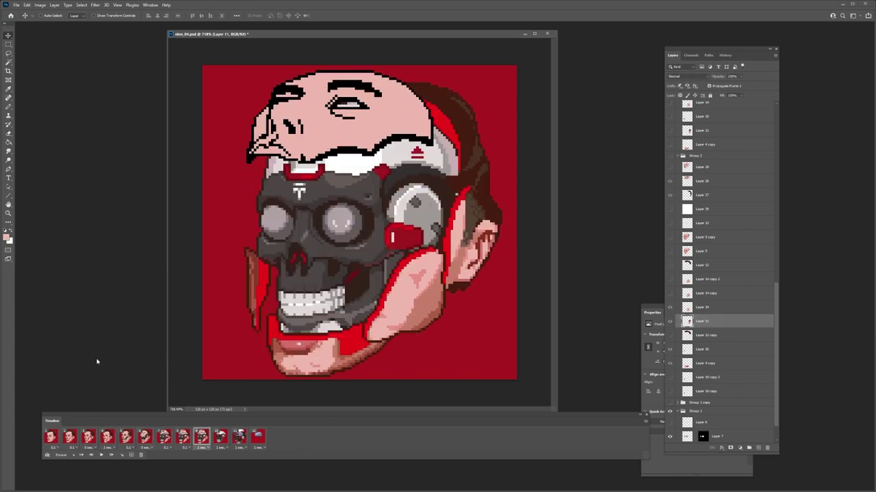
click(53, 438)
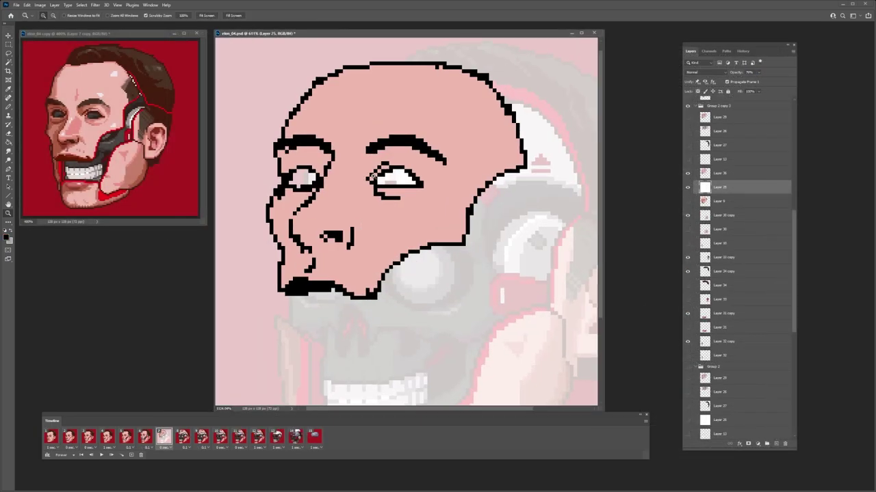
Step: Recolour the face panel's black linework with the dark brown sampled from the reference portrait
key(b)
alt+click(282, 250)
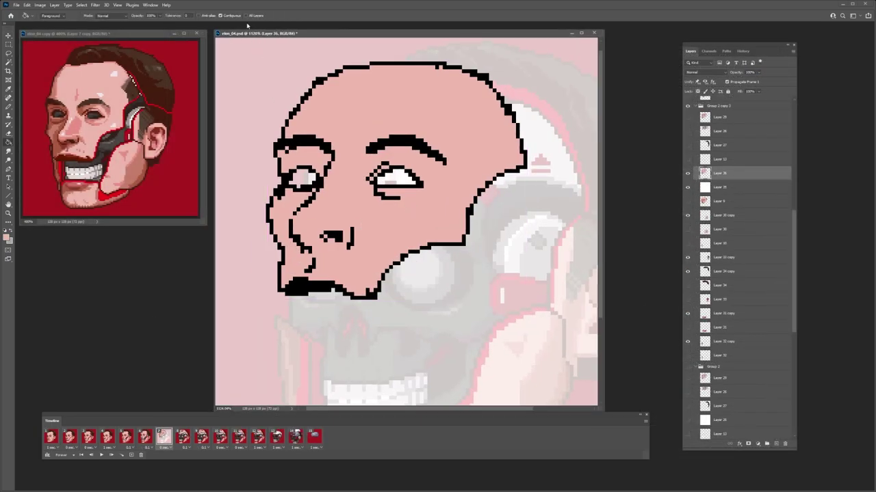
key(z)
drag(56, 110, 72, 135)
key(b)
alt+click(45, 142)
click(279, 248)
key(g)
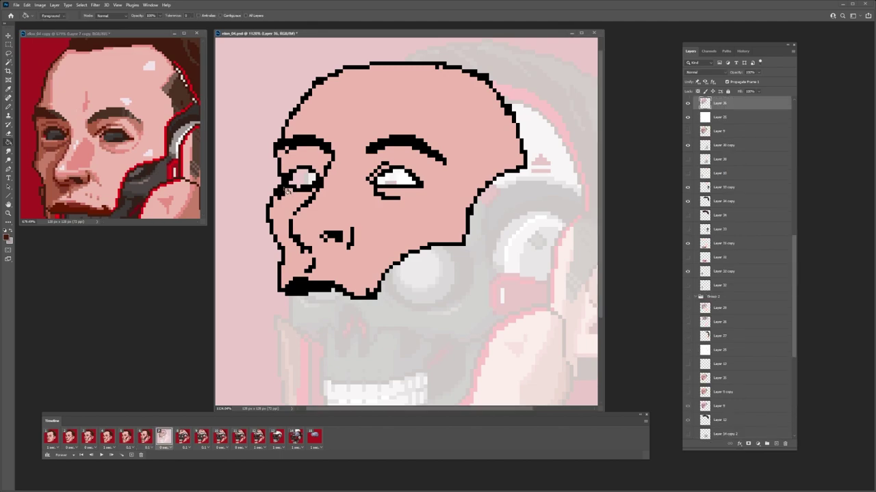
click(279, 249)
key(b)
key(w)
key(b)
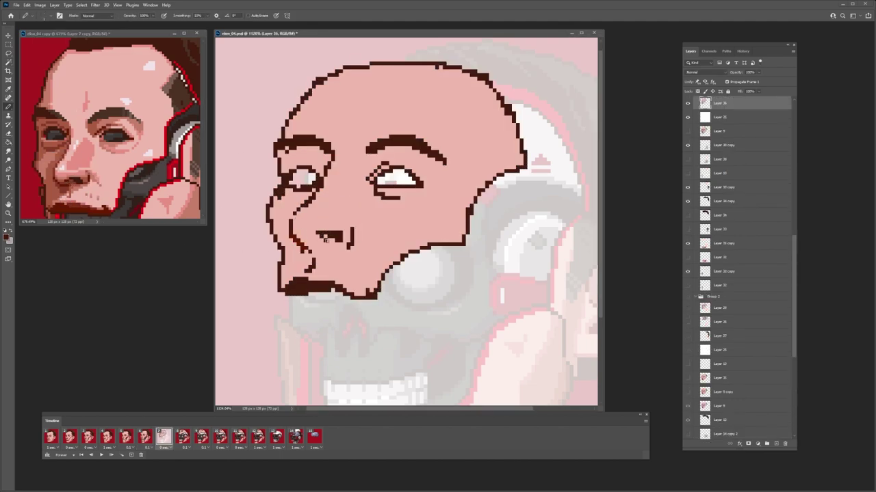
Step: Reshape the nostril outline with single dark brown pixels and deselect
click(313, 237)
click(151, 5)
click(166, 293)
click(341, 233)
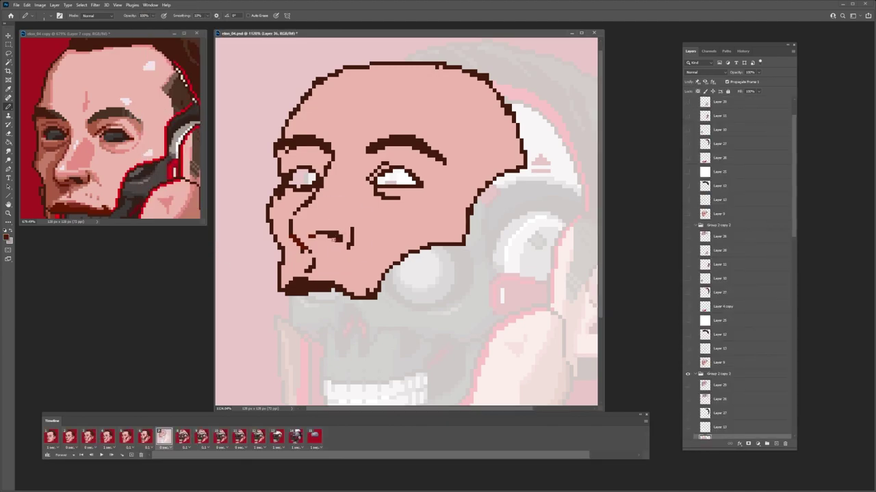
key(w)
click(353, 243)
key(b)
key(ctrl+d)
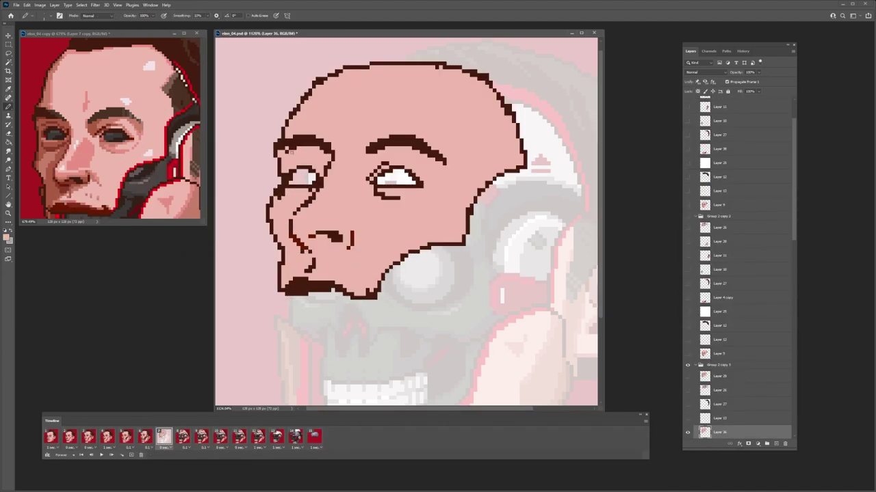
Step: Thin the dark outline along the top and temple side of the forehead using the sampled skin tone
key(b)
alt+click(431, 76)
click(438, 67)
drag(489, 82, 476, 75)
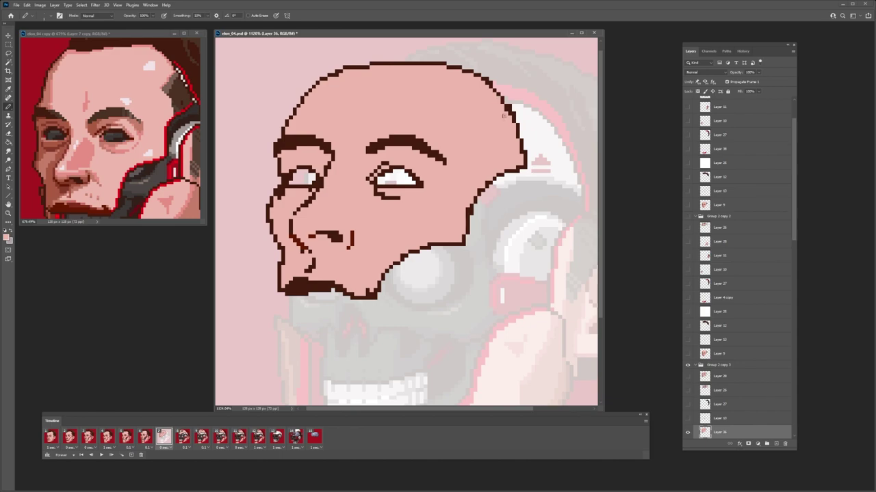
Step: Redraw the dark upper lip shape with colours sampled from around the mouth and sample a nearby tone
alt+click(313, 274)
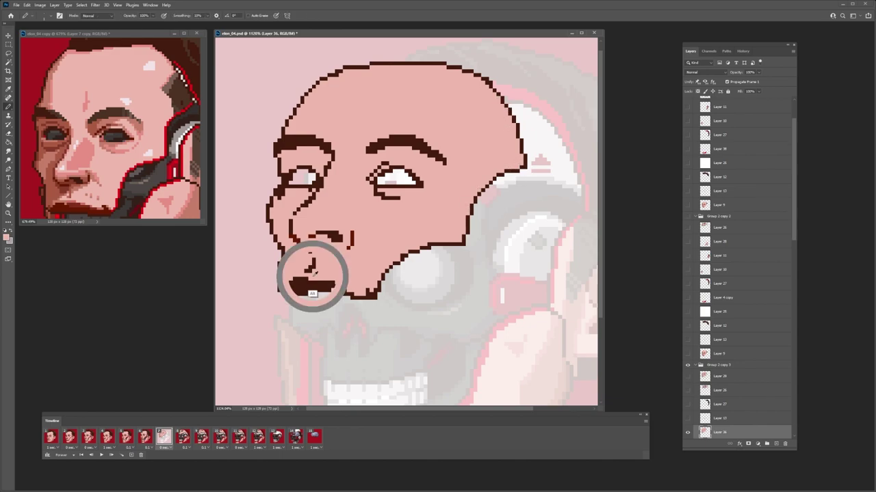
alt+click(312, 278)
mouse_move(313, 279)
mouse_down()
mouse_move(330, 280)
mouse_move(308, 295)
mouse_up()
key(e)
key(b)
alt+click(402, 255)
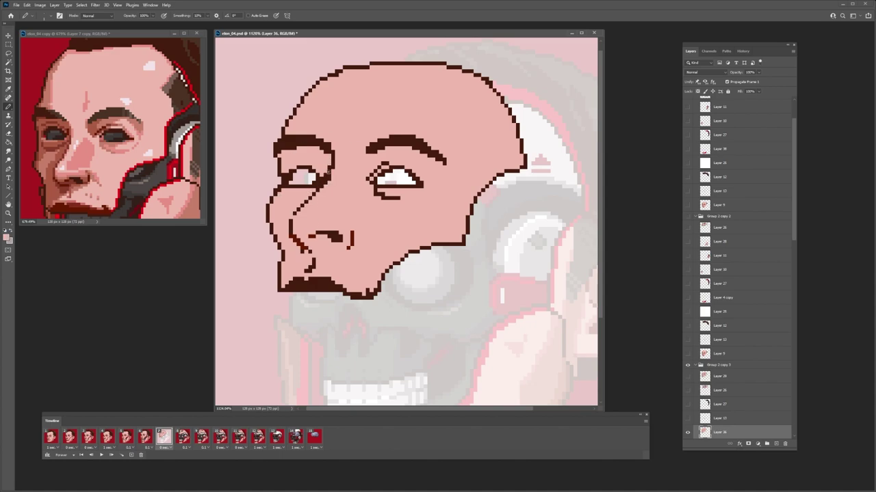
Step: Select the shadowed side of the face, then the forehead's side, and fill both with skin shadow tones
scroll(307, 113, down, 1)
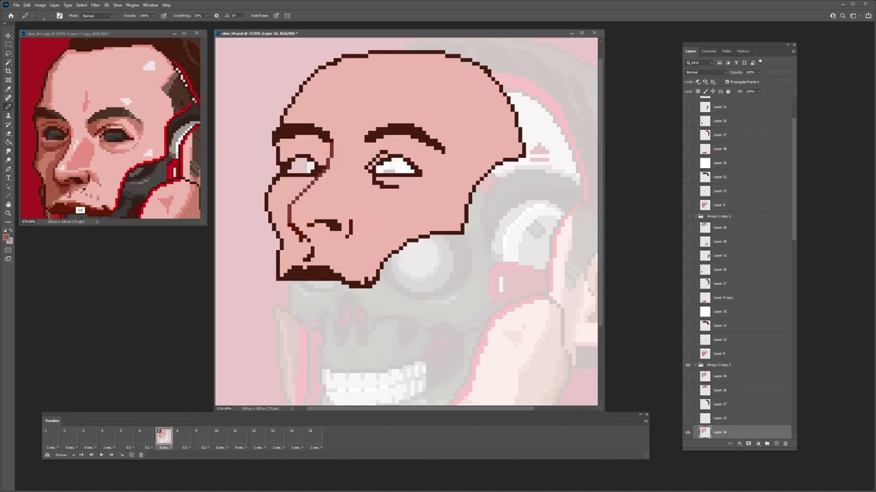
key(m)
mouse_move(352, 228)
mouse_down()
mouse_move(274, 139)
mouse_move(286, 137)
mouse_up()
key(alt+BackSpace)
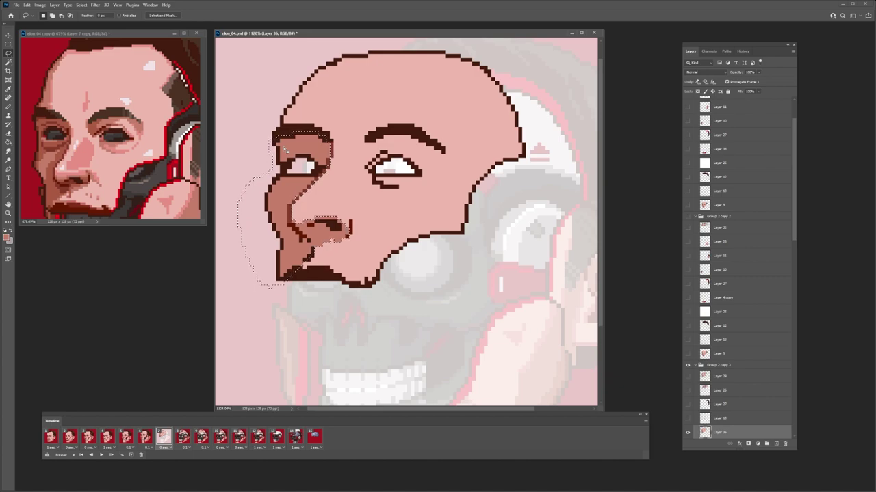
drag(312, 109, 342, 55)
key(alt+BackSpace)
Step: Compare the face with the sixth frame and sample a colour from above the reference portrait's upper lip
scroll(312, 109, down, 5)
click(144, 437)
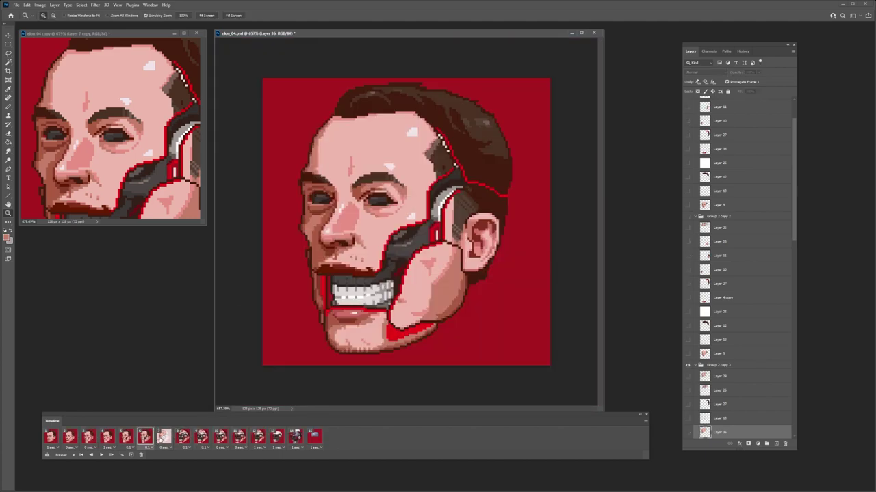
click(163, 437)
scroll(311, 137, up, 3)
key(i)
click(67, 195)
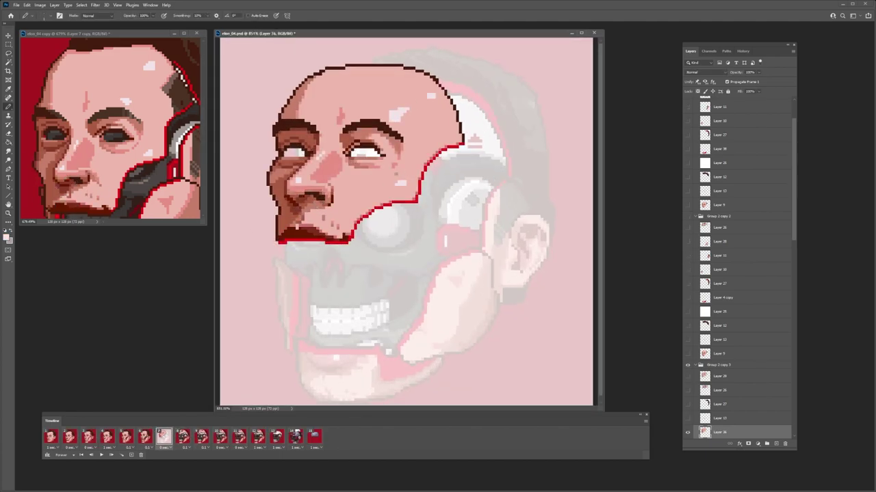
Step: Add a dark brown outline beneath the face panel's bright red cut edge, from the mouth corner to the temple
key(z)
mouse_move(396, 175)
mouse_down()
mouse_move(363, 182)
mouse_move(417, 182)
mouse_up()
alt+click(282, 251)
ctrl+click(704, 432)
key(l)
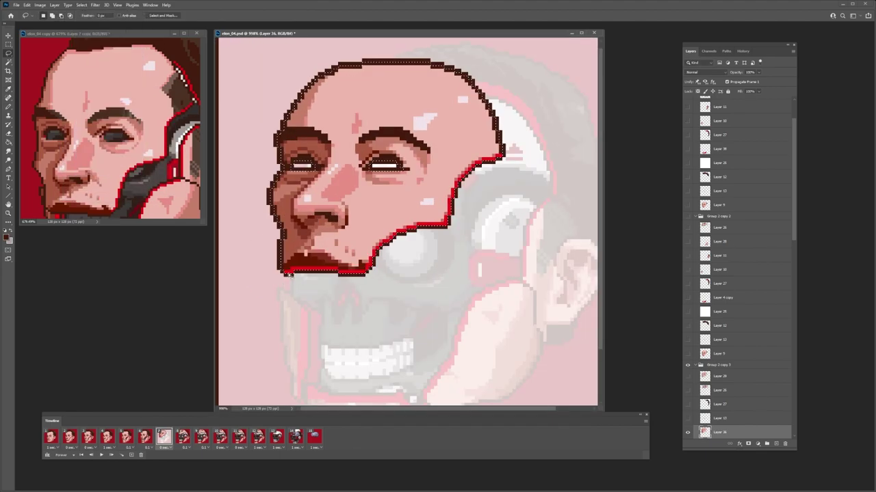
mouse_move(290, 274)
mouse_down()
mouse_move(411, 121)
mouse_move(404, 123)
mouse_up()
key(ctrl+z)
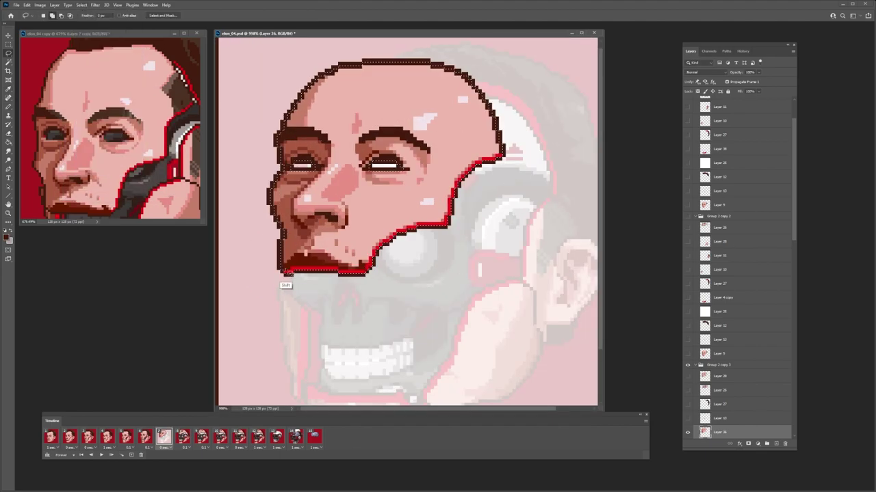
drag(288, 272, 504, 154)
key(ctrl+d)
key(b)
Step: Paint the dark hair patch at the face panel's temple with colours sampled from the reference portrait
key(z)
drag(403, 206, 366, 206)
key(b)
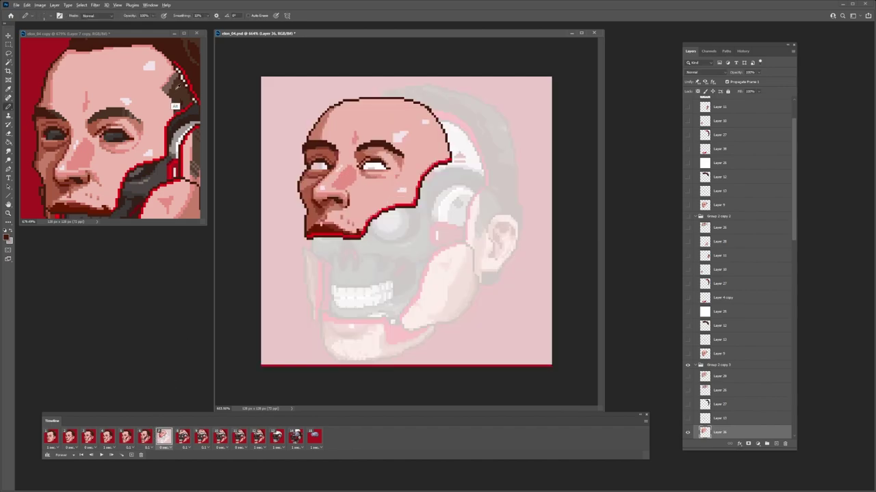
shift+click(438, 157)
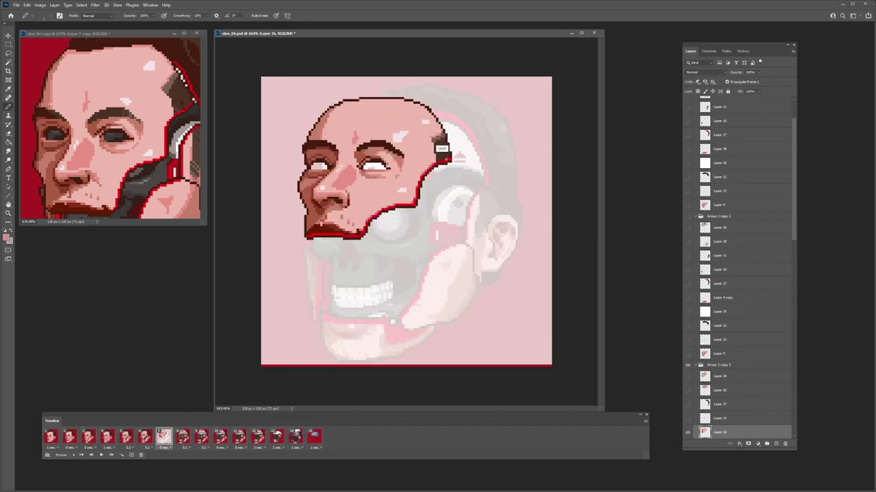
Step: Compare the sixth and seventh frames and play the whole animation
scroll(780, 262, down, 3)
click(152, 437)
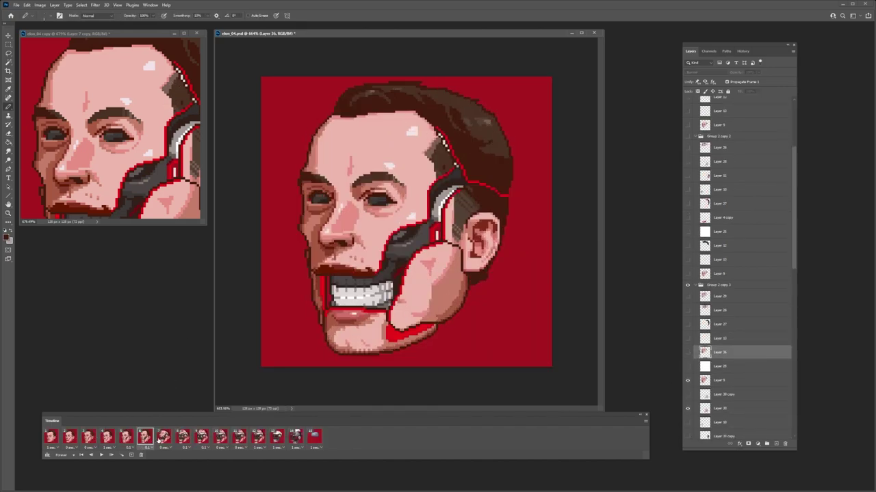
click(165, 437)
click(145, 437)
click(164, 437)
key(z)
drag(366, 338, 332, 338)
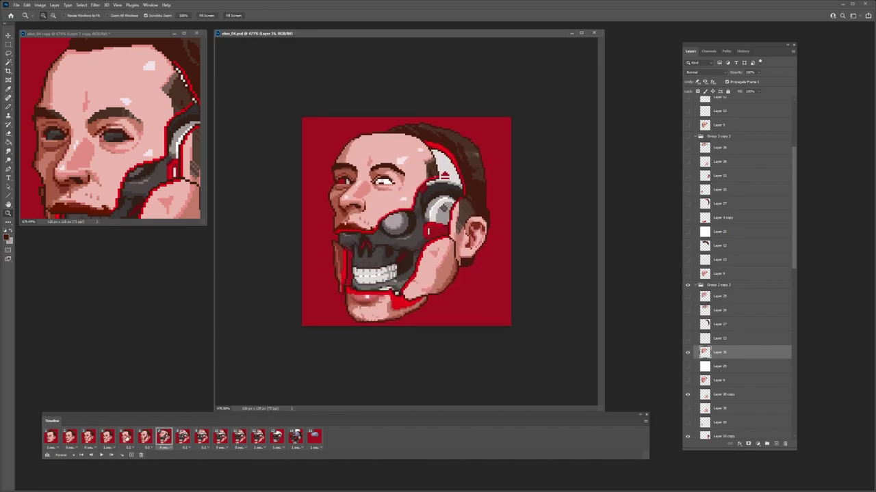
click(101, 455)
Step: Fill the lower edge of the ninth frame's tilted face panel with bright red and fix the mouth corner pixel
scroll(282, 161, up, 3)
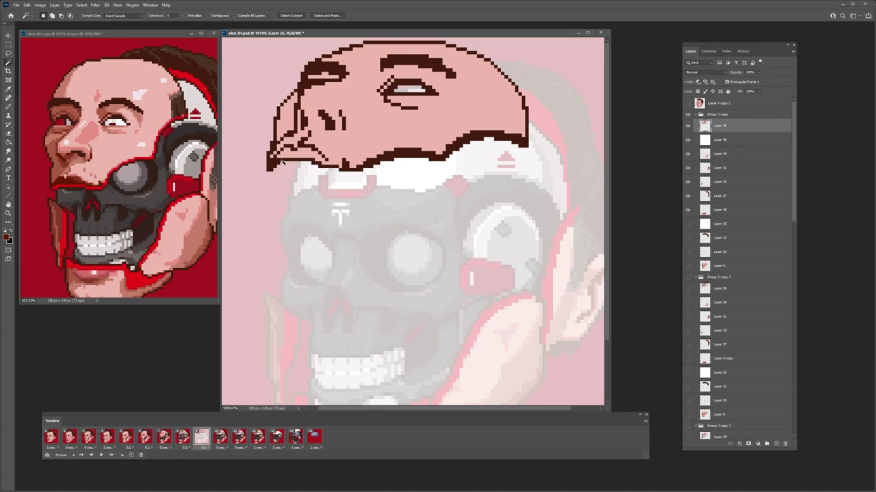
key(b)
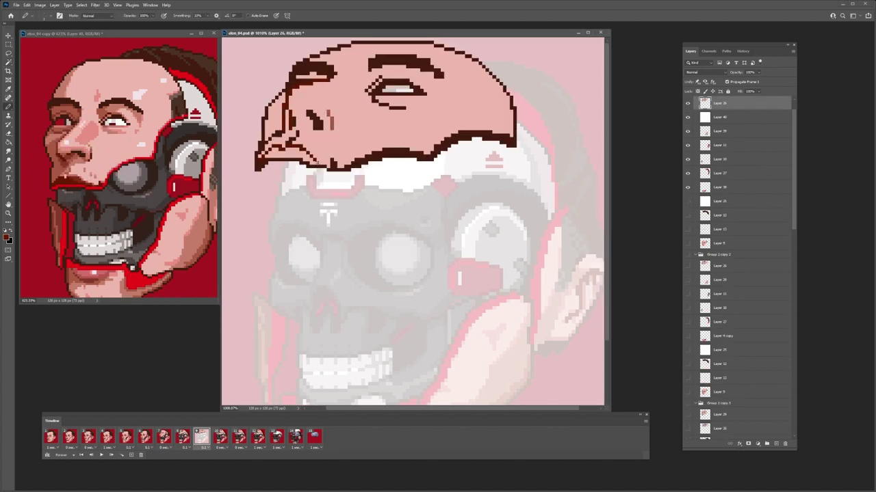
key(l)
drag(256, 170, 508, 185)
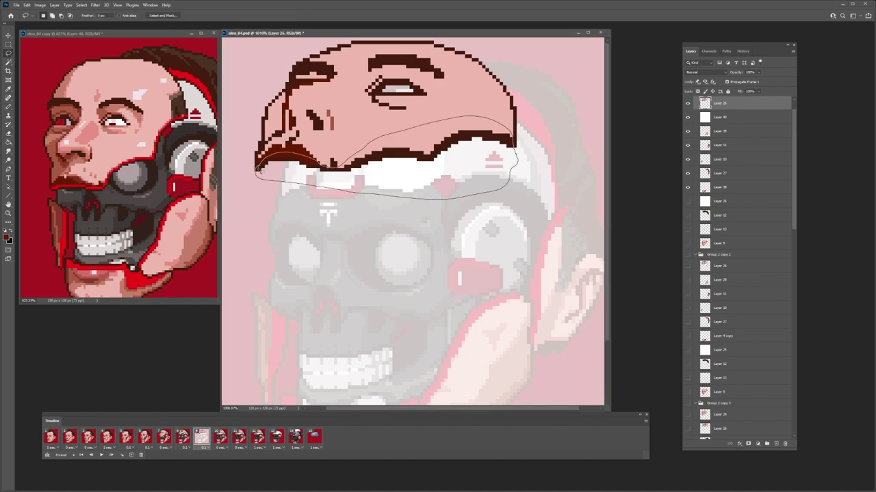
drag(258, 171, 257, 171)
key(g)
click(261, 165)
key(ctrl+d)
key(b)
alt+click(260, 161)
click(258, 168)
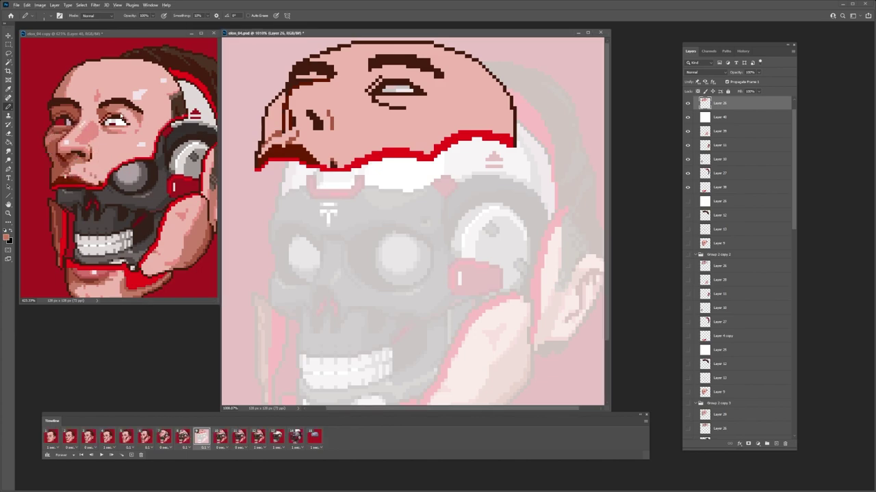
Step: Shade the far cheek and nose of the tilted face with the sampled brown skin shadow tone
key(l)
drag(290, 94, 333, 125)
drag(275, 93, 290, 92)
key(g)
click(275, 117)
key(ctrl+d)
key(b)
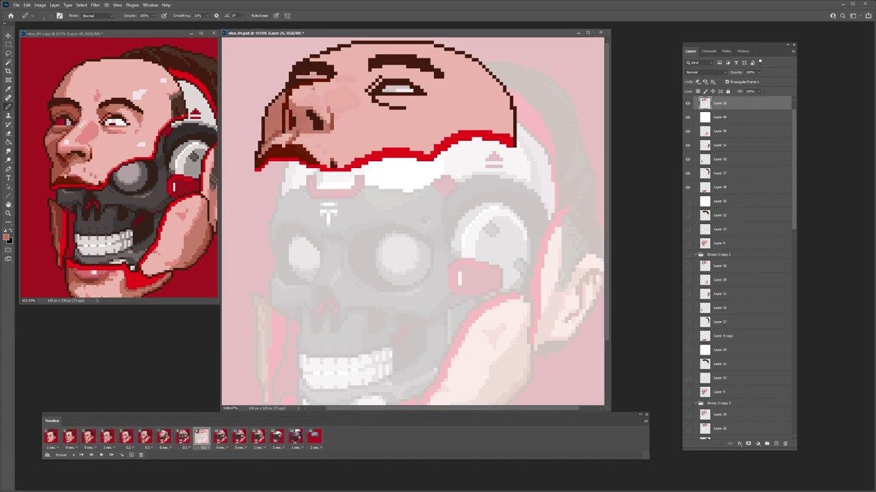
drag(313, 88, 344, 113)
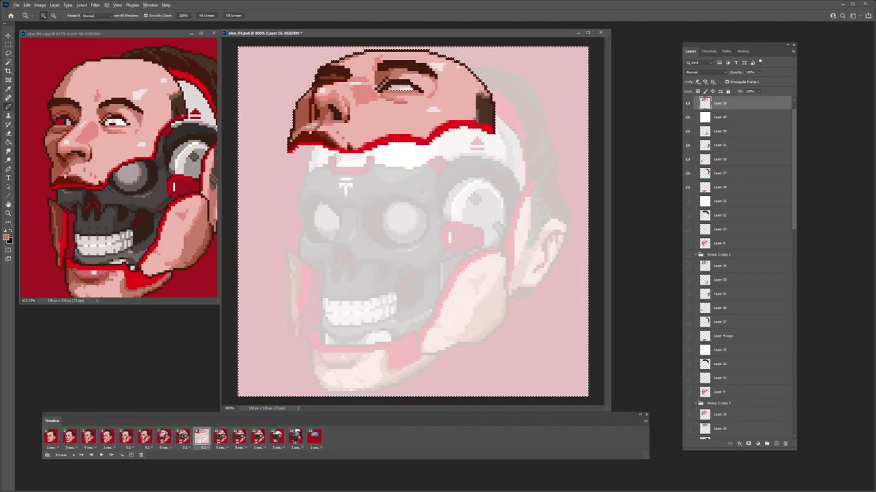
Step: Delete the white backing layer and copy the shaded face panel into the eighth frame's group
ctrl+click(705, 103)
key(ctrl+shift+i)
click(775, 443)
key(m)
key(ctrl+d)
click(715, 114)
click(713, 106)
key(Delete)
key(b)
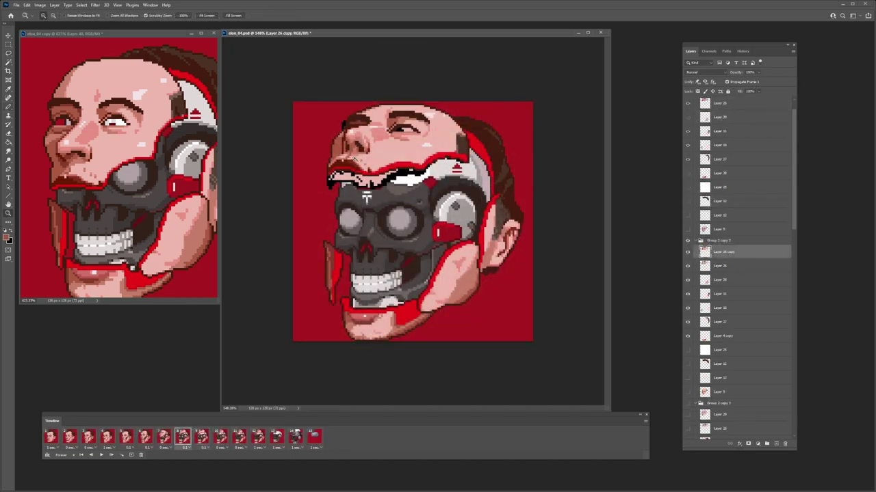
Step: Warp the copied face panel in the eighth frame, pulling its mouth side down and adjusting the eyes and forehead
drag(307, 116, 338, 116)
key(ctrl+t)
right_click(345, 117)
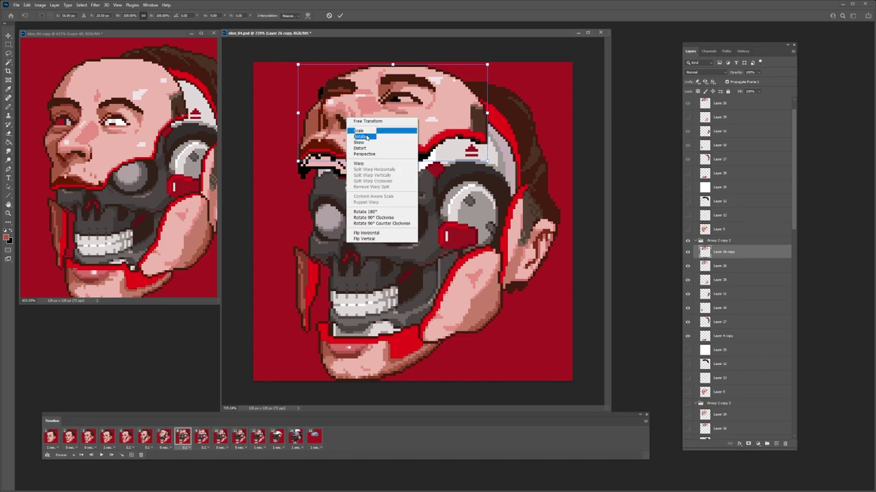
click(369, 163)
drag(300, 162, 351, 185)
drag(472, 127, 466, 136)
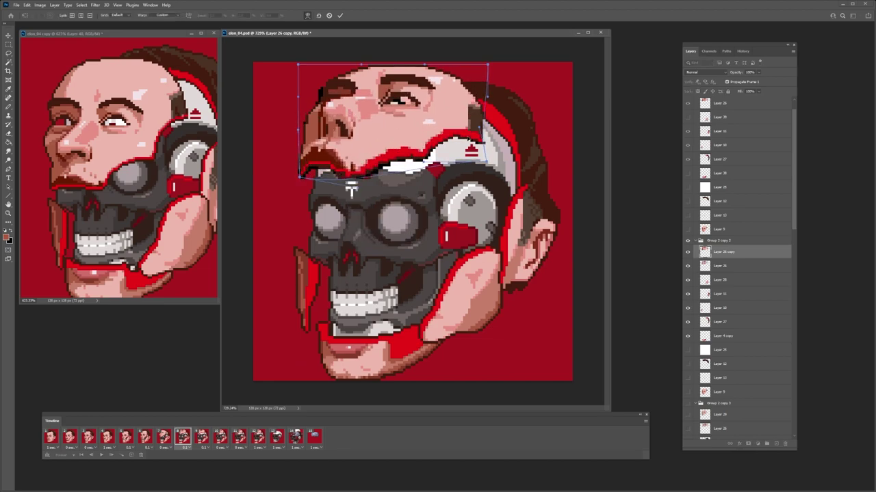
drag(414, 100, 405, 98)
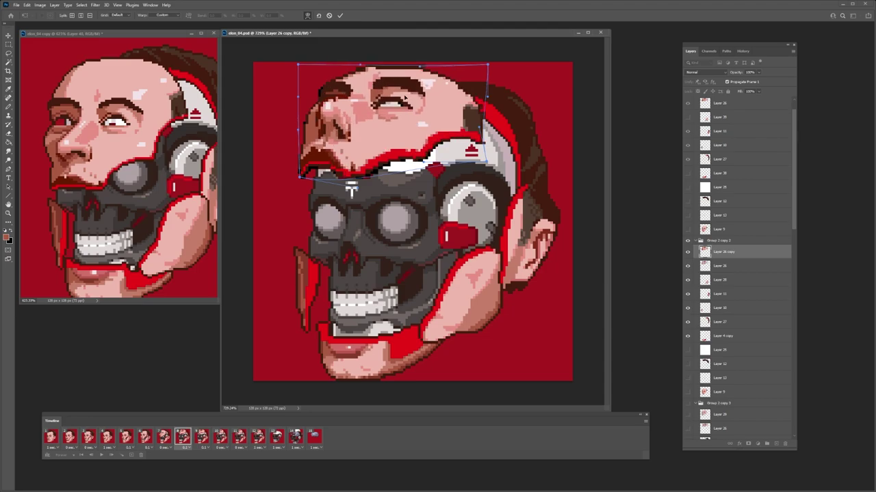
drag(308, 87, 318, 83)
drag(472, 101, 467, 98)
key(Return)
Step: Clean up the warped face panel's outer contour and red lower edge with colours sampled from the panel
alt+click(293, 112)
drag(286, 105, 286, 117)
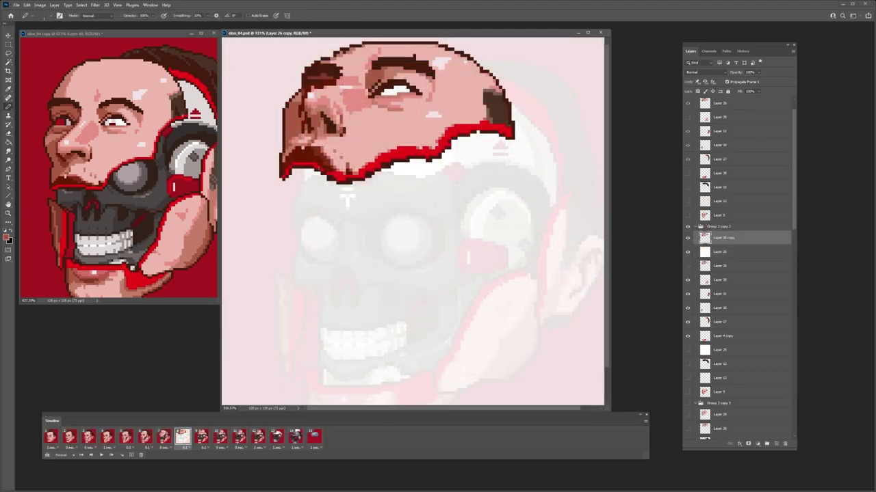
alt+click(426, 157)
click(431, 159)
alt+click(445, 127)
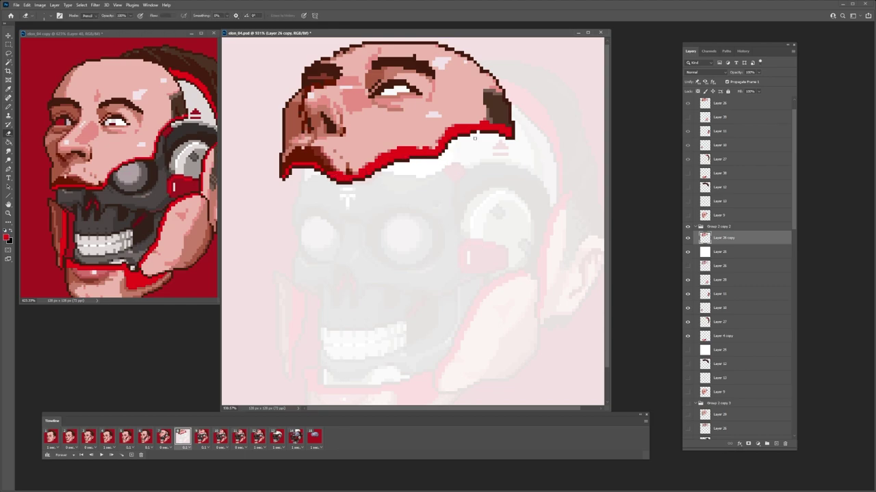
click(448, 131)
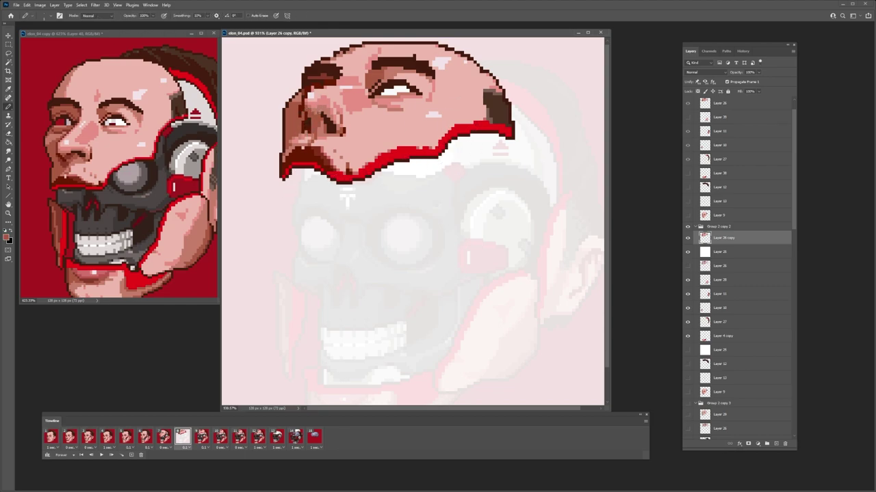
key(e)
alt+click(488, 106)
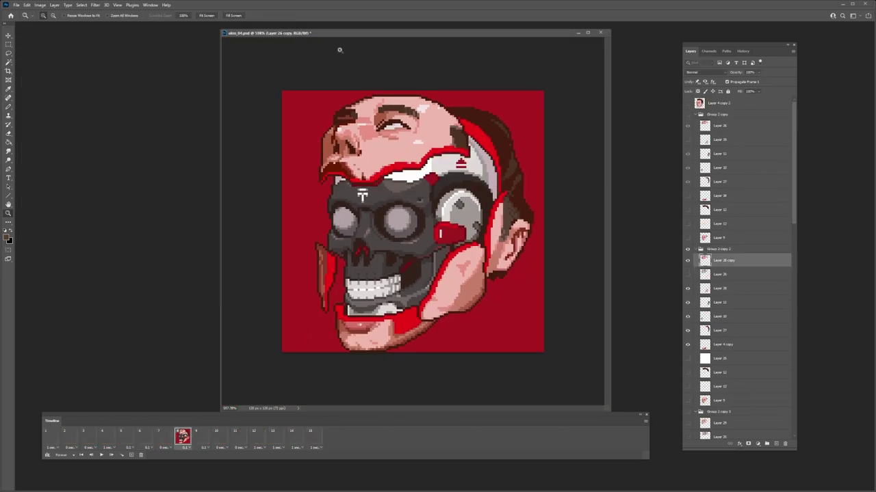
Step: Check the first, fourth, fifth and sixth frames of the animation
click(51, 438)
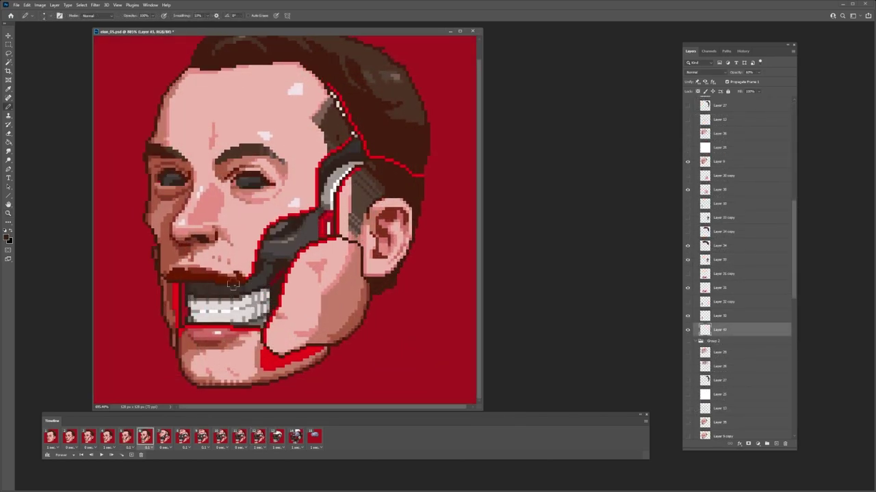
click(107, 437)
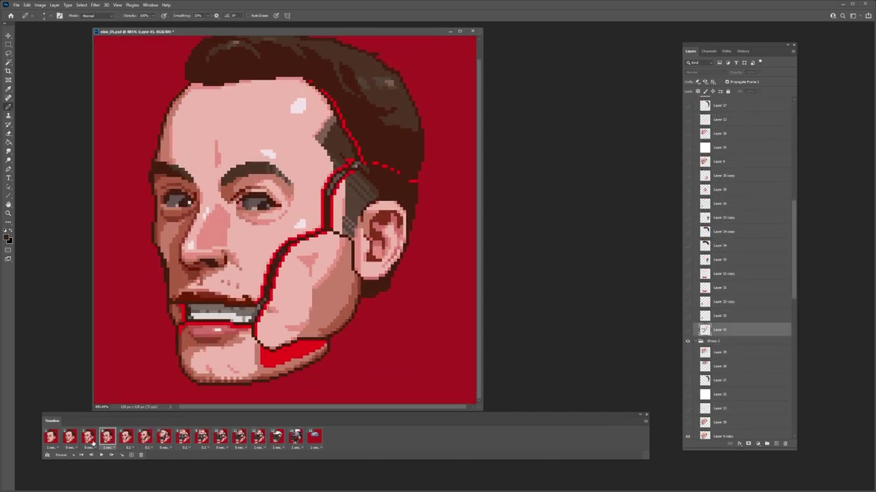
click(127, 436)
click(145, 437)
Step: Add an empty layer for the seventh frame and raise it one place in the layer order
click(164, 437)
key(ctrl+alt+shift+n)
key(ctrl+])
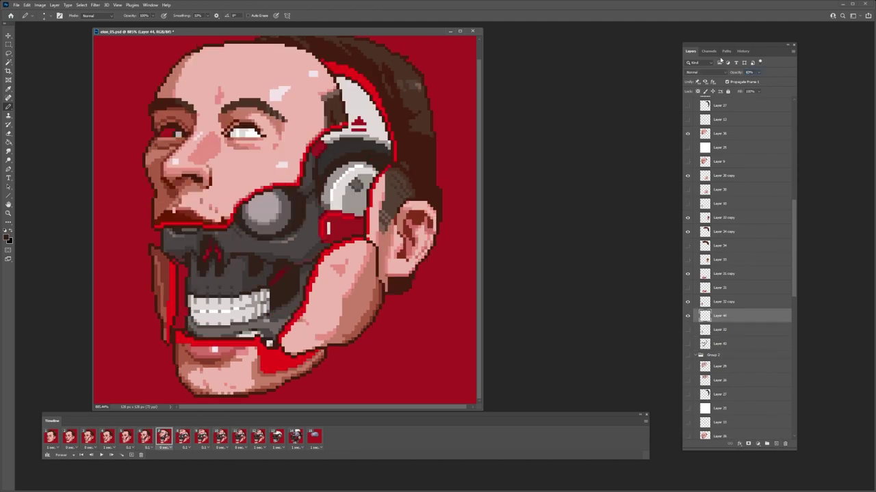
Step: Paint translucent shadows on the skull beneath the lifted face panel in the seventh and eighth frames
drag(720, 61, 715, 60)
click(145, 436)
click(164, 436)
mouse_move(274, 205)
mouse_down()
mouse_move(242, 241)
mouse_move(198, 246)
mouse_move(336, 141)
mouse_up()
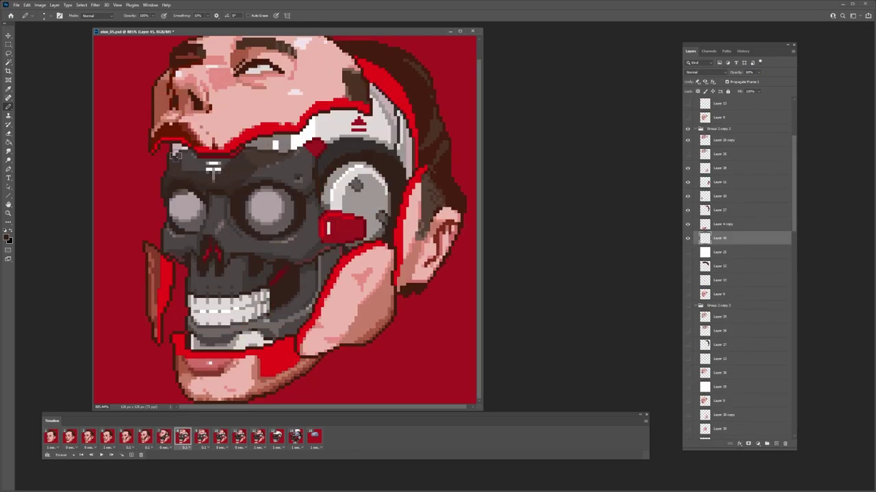
click(163, 435)
click(183, 436)
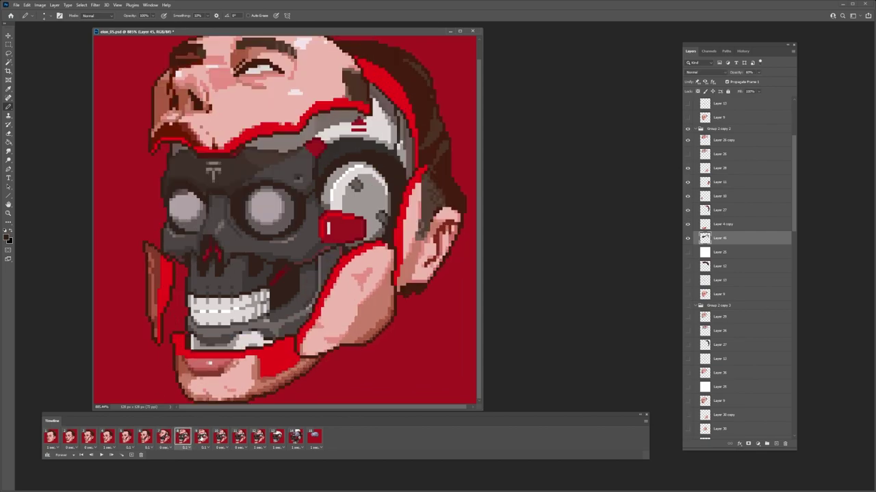
Step: Play the animation and step through its frames to check the opening motion
click(198, 436)
click(101, 455)
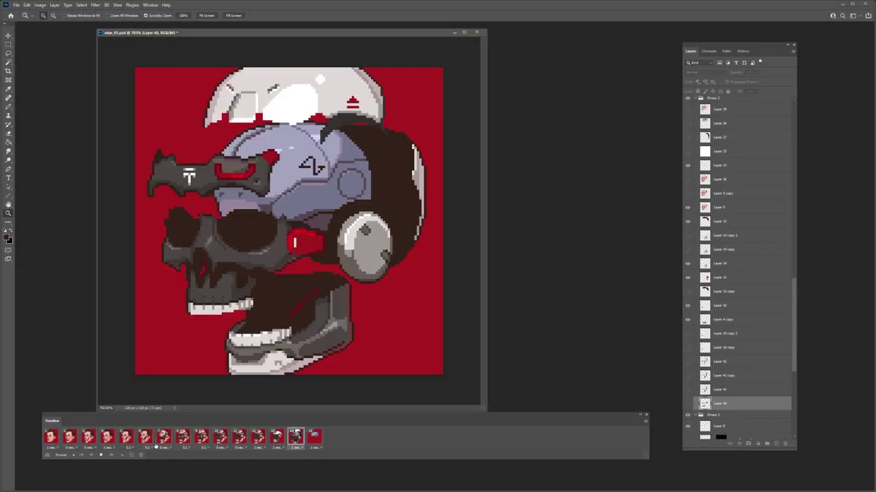
click(130, 441)
drag(67, 418, 60, 428)
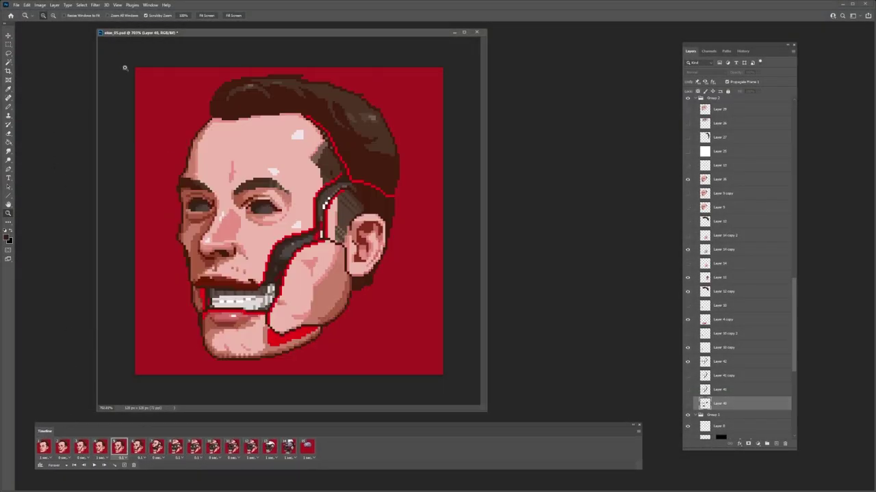
drag(106, 29, 79, 26)
click(94, 465)
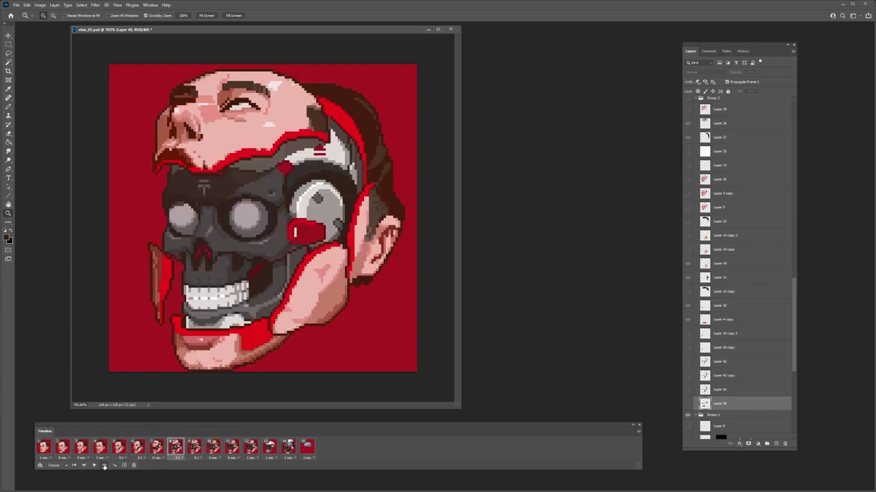
click(104, 466)
click(84, 466)
click(84, 467)
click(85, 467)
click(84, 466)
Step: Erase parts of the skull's shadow layer in the seventh frame and compare the sixth, seventh and eighth frames
ctrl+click(251, 242)
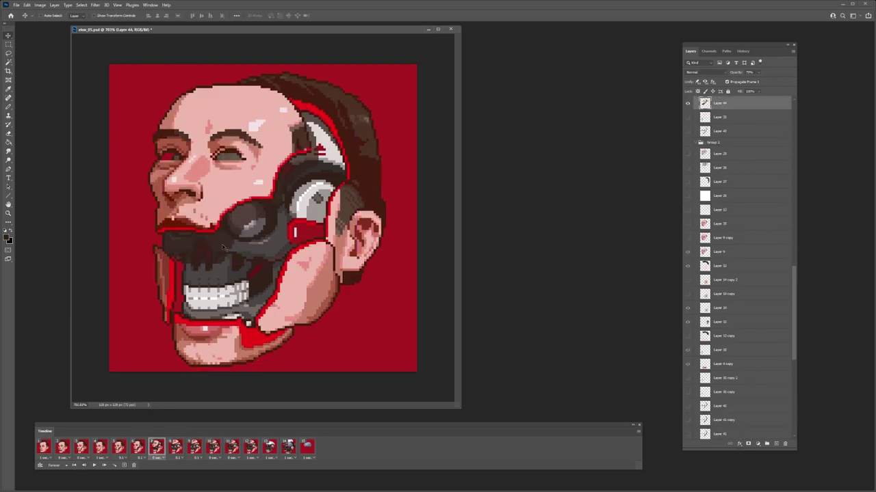
key(e)
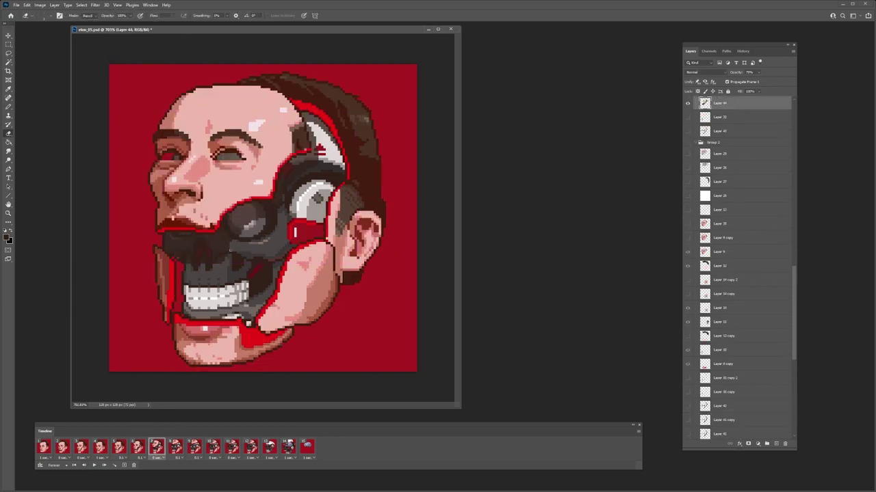
click(136, 451)
click(152, 449)
click(179, 449)
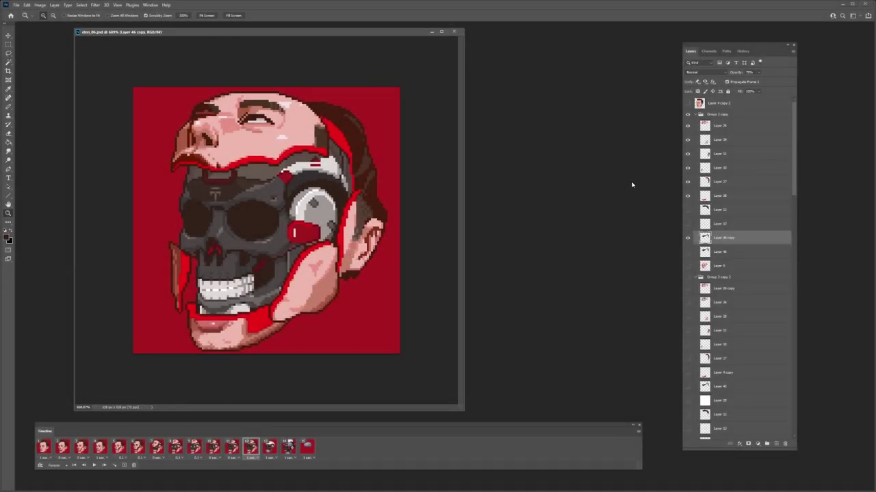
Step: Collapse all the open layer groups
click(695, 115)
click(695, 124)
click(695, 132)
click(695, 140)
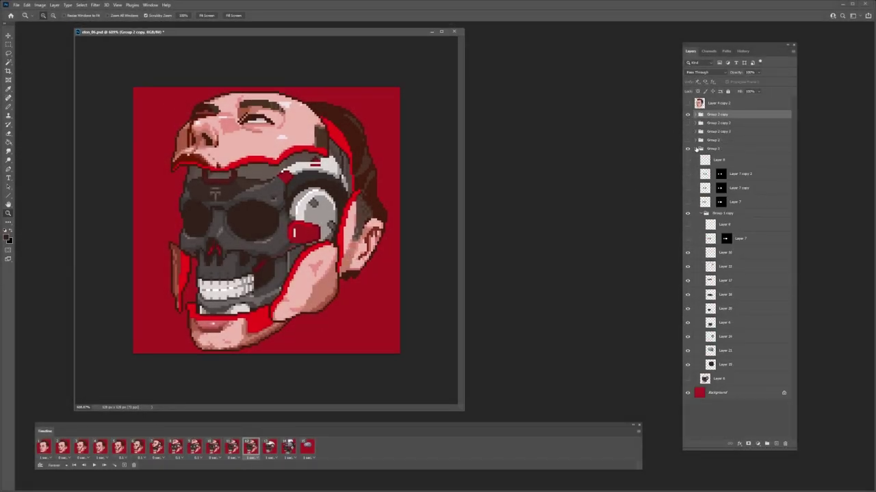
click(696, 149)
Step: Add a white-filled layer above the groups in the twelfth frame and lower its opacity to 44%
click(775, 445)
key(x)
key(alt+BackSpace)
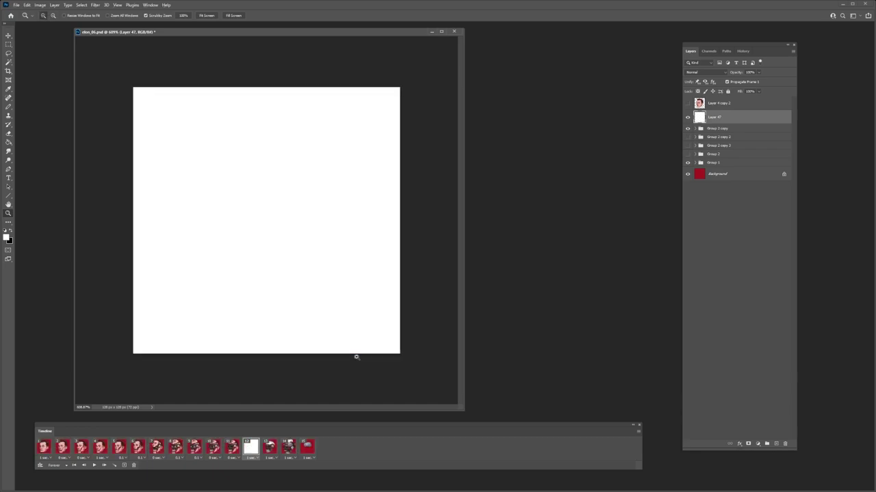
drag(734, 73, 561, 105)
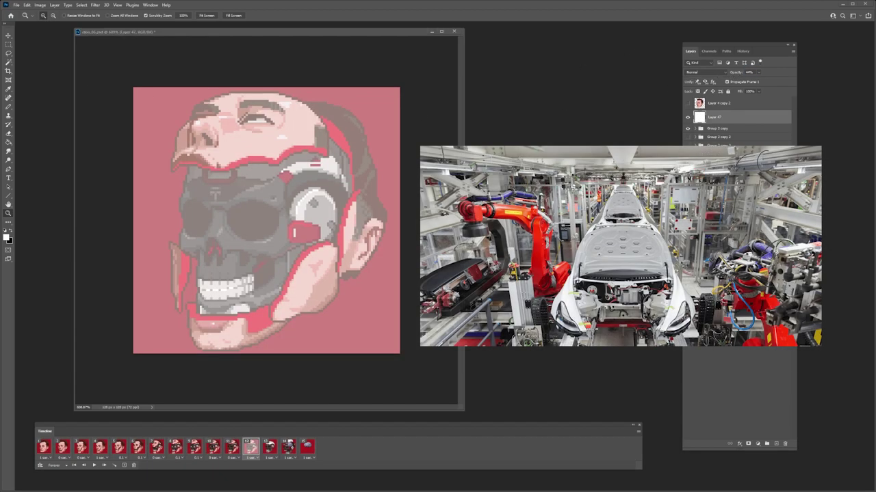
drag(463, 380, 482, 380)
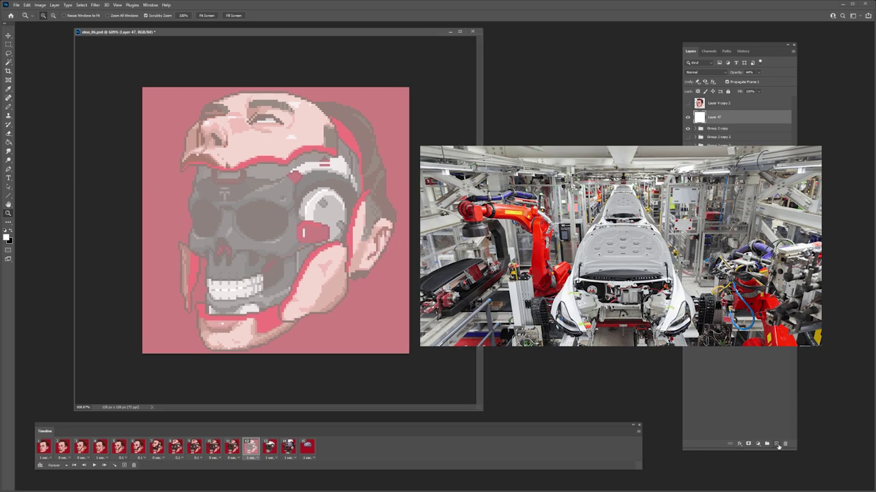
Step: On a new layer, sketch black outlines of robotic arms reaching in from the canvas edges around the head
click(776, 444)
key(b)
key(x)
drag(289, 210, 288, 248)
key(ctrl+z)
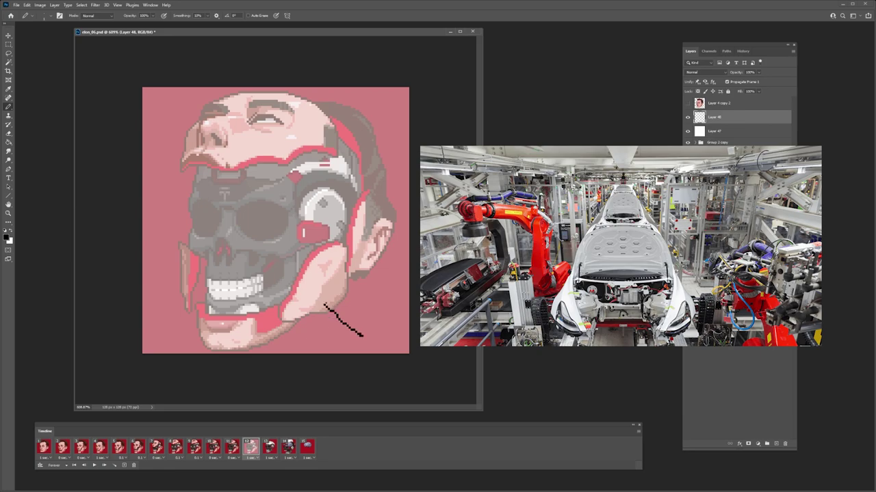
key(ctrl+z)
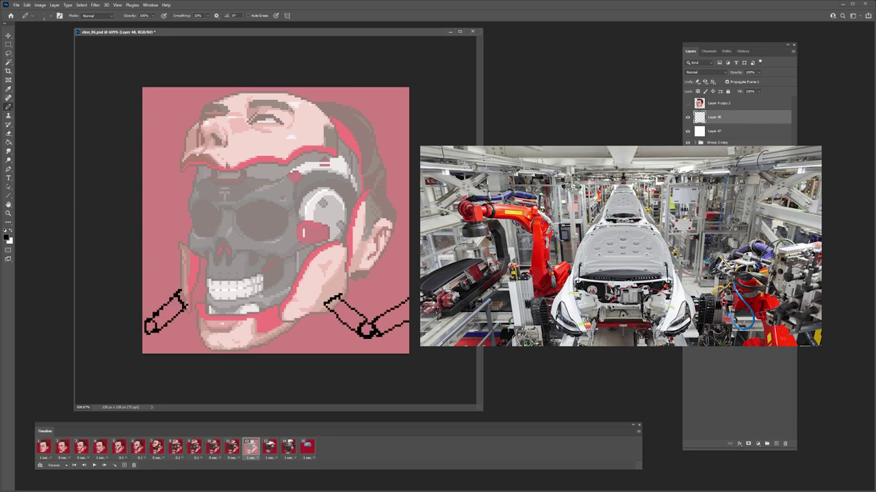
drag(243, 353, 264, 344)
mouse_move(376, 235)
mouse_down()
mouse_move(407, 250)
mouse_move(409, 232)
mouse_up()
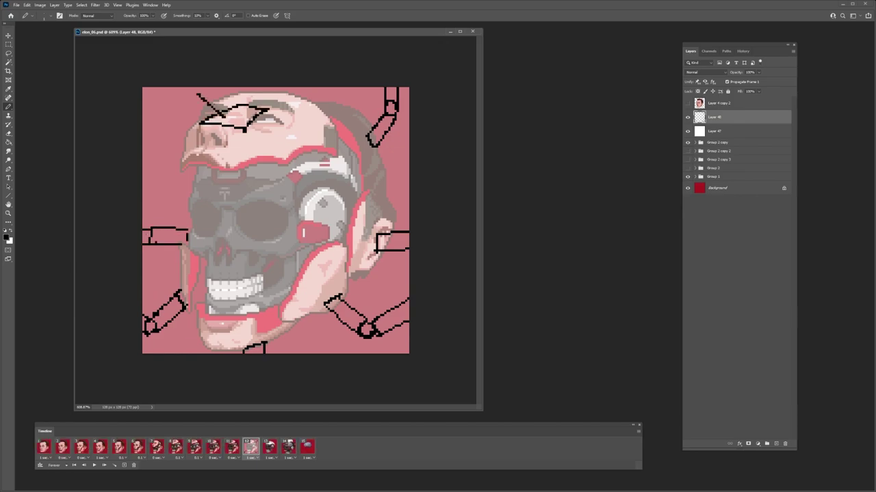
key(ctrl+z)
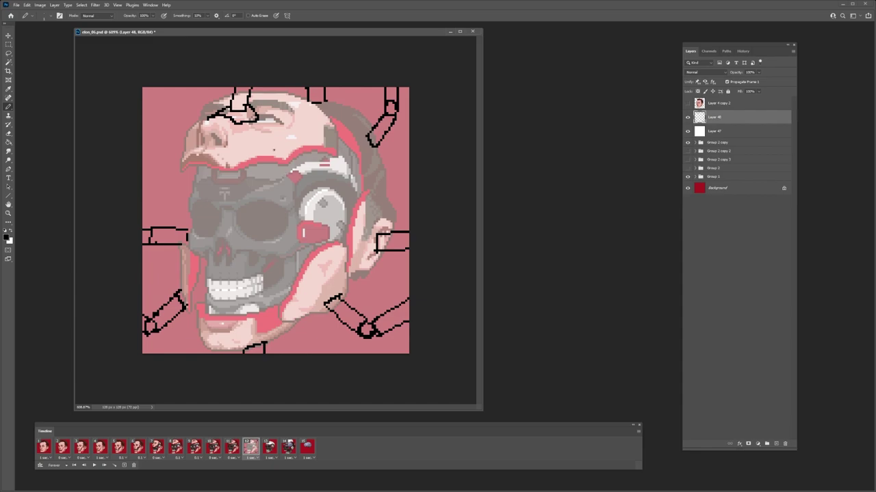
Step: On a new layer, draw the black rectangular outline of a robotic arm segment with a collar across the eye sockets
key(ctrl+shift+alt+n)
key(z)
drag(248, 217, 262, 218)
drag(229, 198, 228, 213)
shift+click(276, 213)
shift+click(276, 198)
shift+click(228, 197)
key(e)
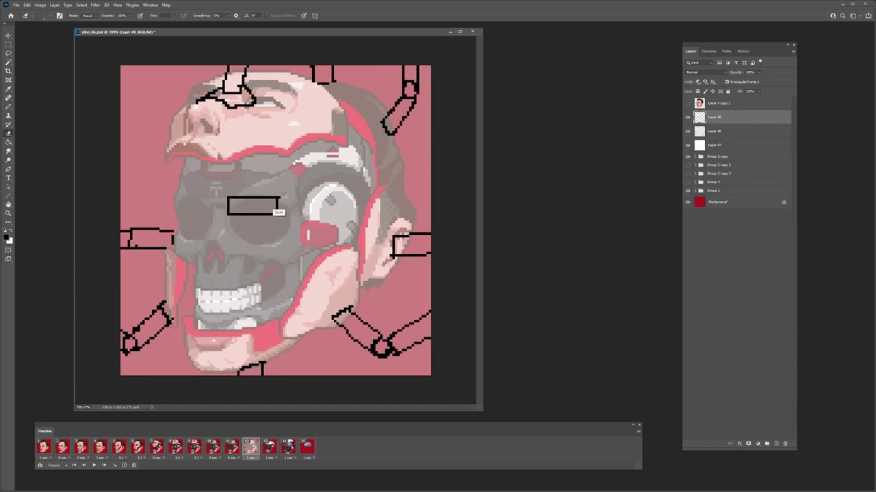
key(e)
click(232, 199)
click(233, 214)
key(b)
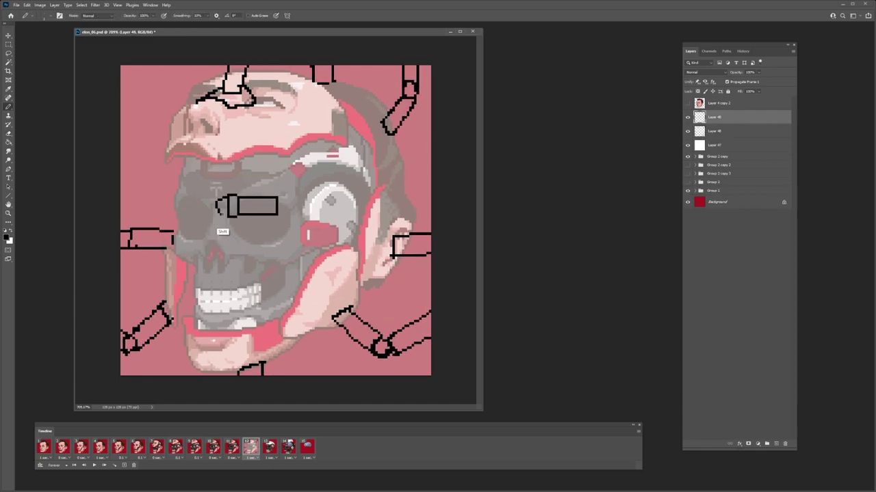
Step: Add the rounded joint and flat tip to the arm segment's front end and trim its stray corner pixels
shift+click(226, 214)
key(e)
click(220, 213)
click(219, 199)
key(b)
mouse_move(221, 203)
mouse_down()
mouse_move(289, 198)
mouse_move(331, 225)
mouse_up()
key(e)
key(b)
Step: Draw a second arm segment with a round joint on a new layer, fill both segments white and move it behind the first
key(ctrl+shift+alt+n)
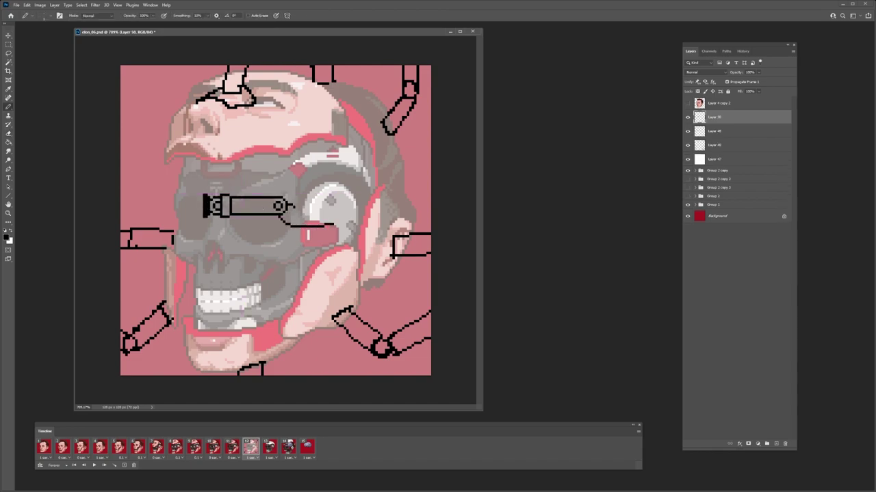
drag(289, 206, 328, 204)
key(e)
key(g)
key(x)
click(253, 206)
click(304, 216)
key(ctrl+[)
Step: Recolour the outlines of both arm segments with a newly picked colour and hide the white overlay layer
click(6, 237)
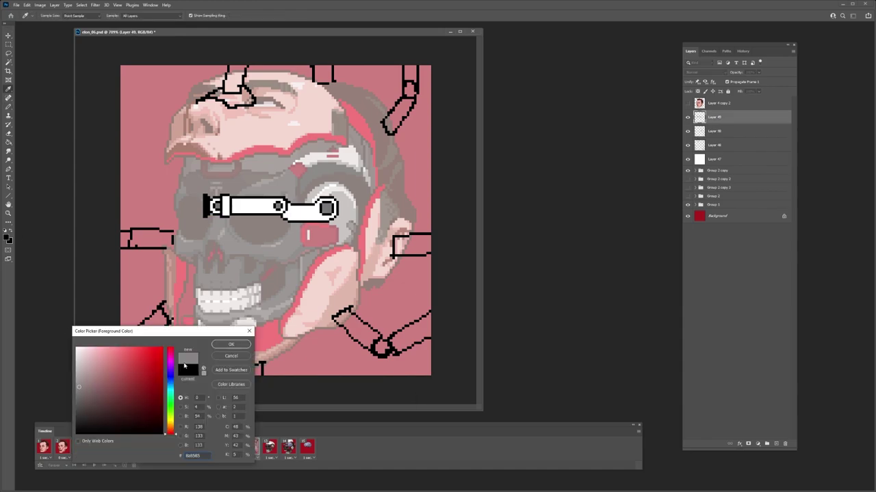
click(230, 344)
click(687, 159)
key(alt+[)
click(287, 216)
key(alt+])
click(208, 208)
Step: Shade both arm segments and their joints with sampled greys, adding cutouts to the second segment
key(b)
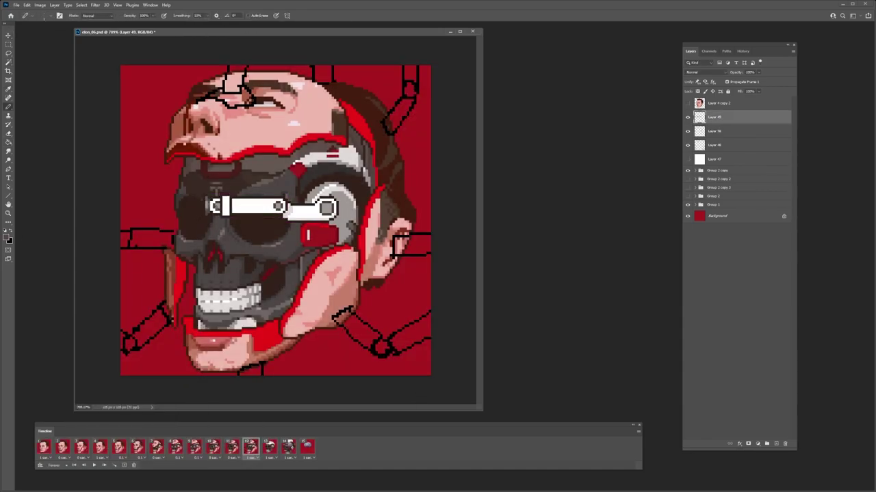
ctrl+click(304, 214)
mouse_move(294, 210)
mouse_down()
mouse_move(310, 217)
mouse_move(293, 213)
mouse_up()
alt+click(318, 214)
scroll(316, 213, up, 2)
ctrl+click(279, 207)
drag(224, 209, 286, 208)
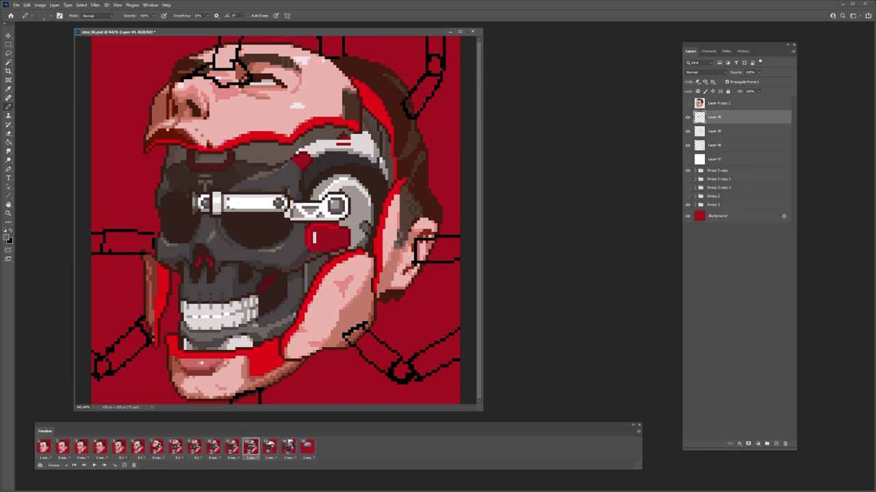
Step: Show the white overlay again and move both arm segments together up over the skull's forehead
scroll(286, 208, down, 5)
ctrl+click(714, 132)
click(688, 159)
key(v)
drag(294, 201, 305, 186)
scroll(312, 190, up, 2)
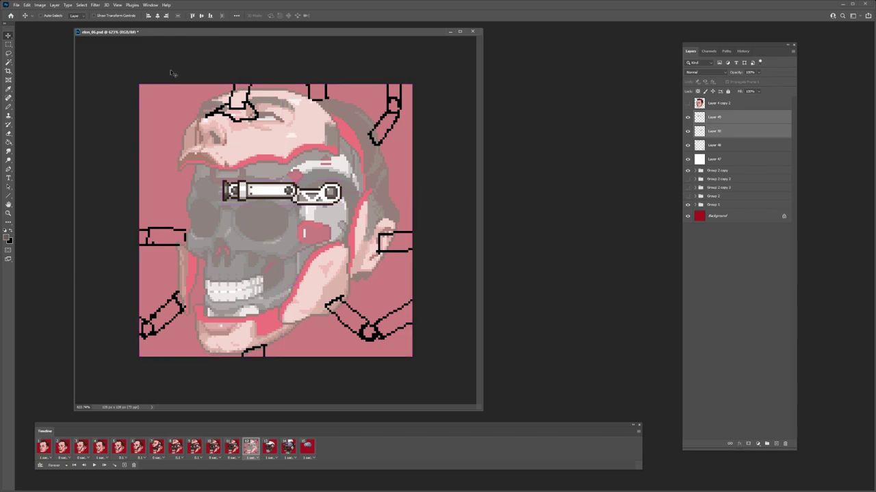
ctrl+click(279, 190)
key(ctrl+t)
alt+click(289, 192)
mouse_move(215, 188)
mouse_down()
mouse_move(221, 240)
mouse_move(254, 143)
mouse_move(226, 199)
mouse_up()
key(Escape)
Step: Move the two arm segments together back down across the eye sockets
ctrl+shift+click(305, 199)
drag(305, 200, 278, 285)
drag(326, 265, 272, 238)
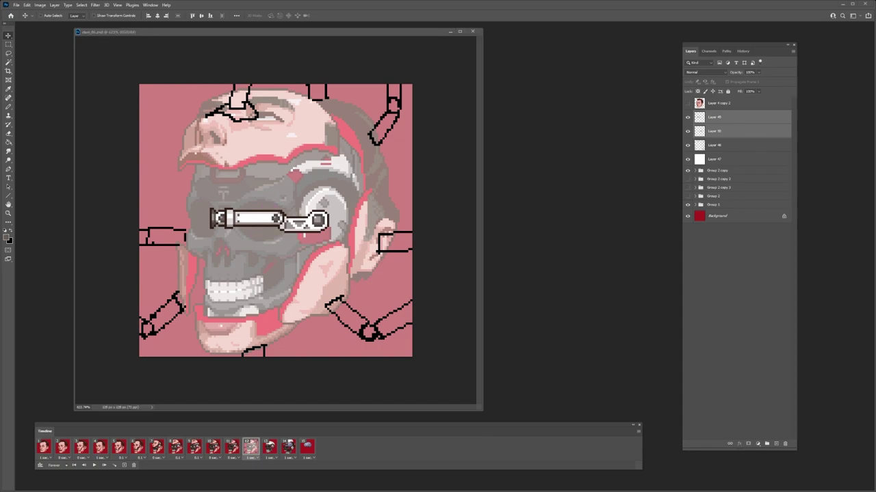
Step: On a new layer, draw a black outlined gripper frame with slanted bars and short legs over the face panel's forehead
shift+click(226, 82)
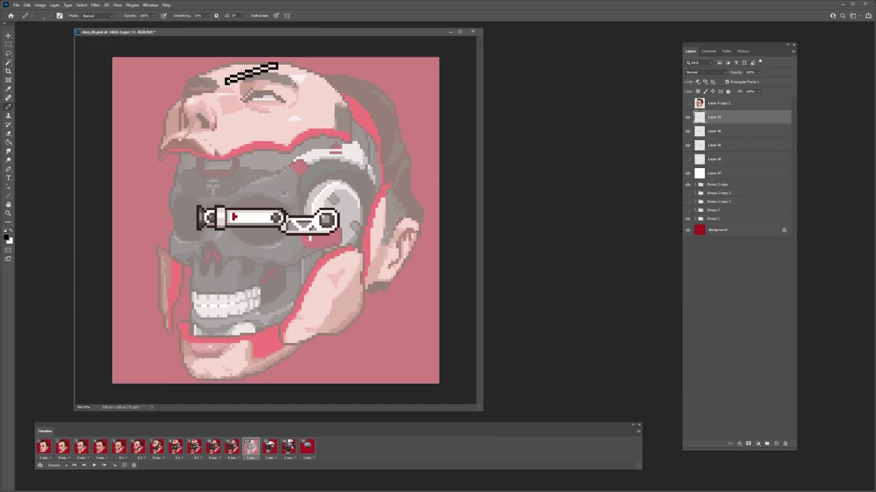
mouse_move(252, 75)
mouse_down()
mouse_move(249, 105)
mouse_move(248, 77)
mouse_up()
mouse_move(247, 76)
mouse_down()
mouse_move(209, 77)
mouse_move(224, 82)
mouse_up()
key(ctrl+e)
key(b)
drag(226, 92, 226, 100)
drag(232, 89, 231, 98)
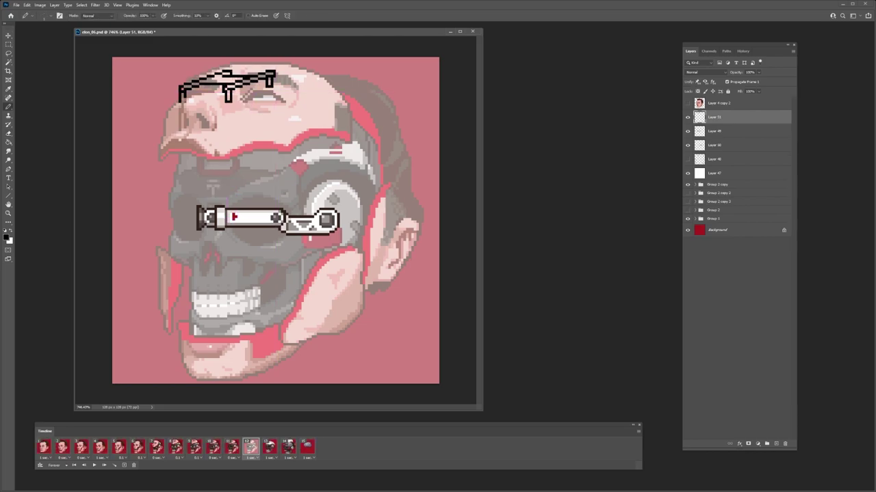
Step: Fill the inside of the gripper frame with white and clear the selection
key(g)
click(221, 80)
key(ctrl+d)
key(b)
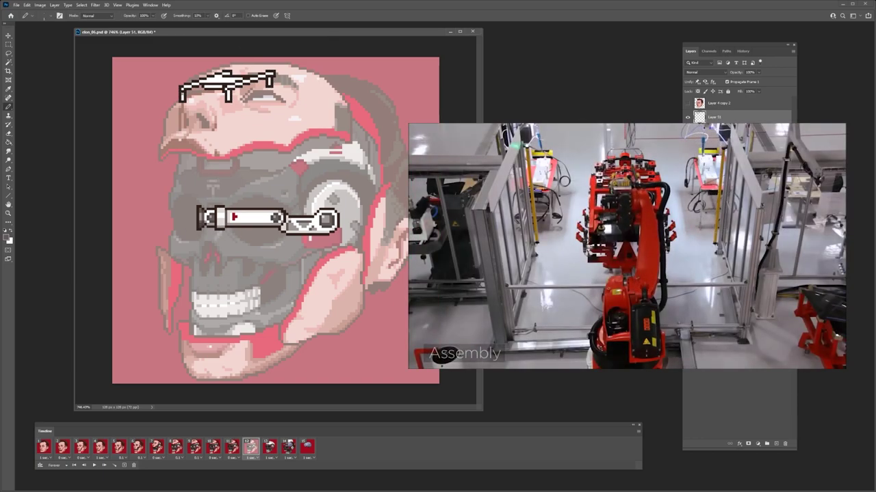
Step: Shade the gripper frame's legs and bars with colours sampled from the robotic arm
alt+click(227, 99)
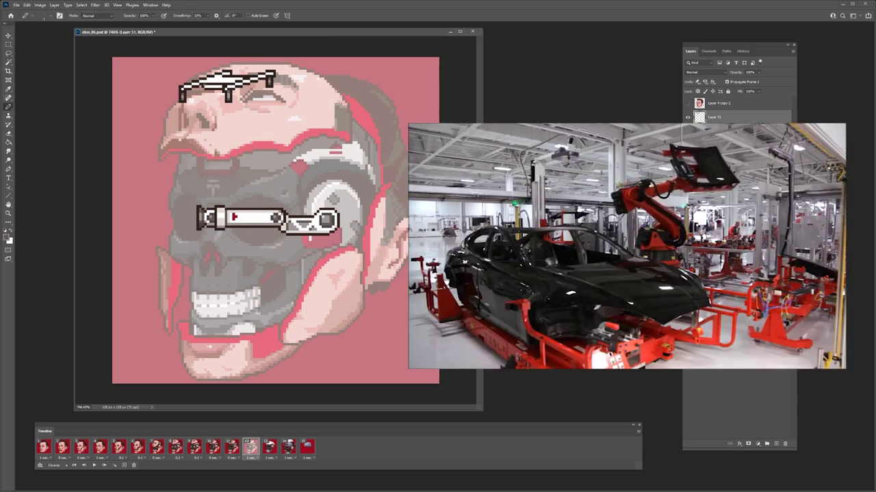
drag(203, 85, 221, 86)
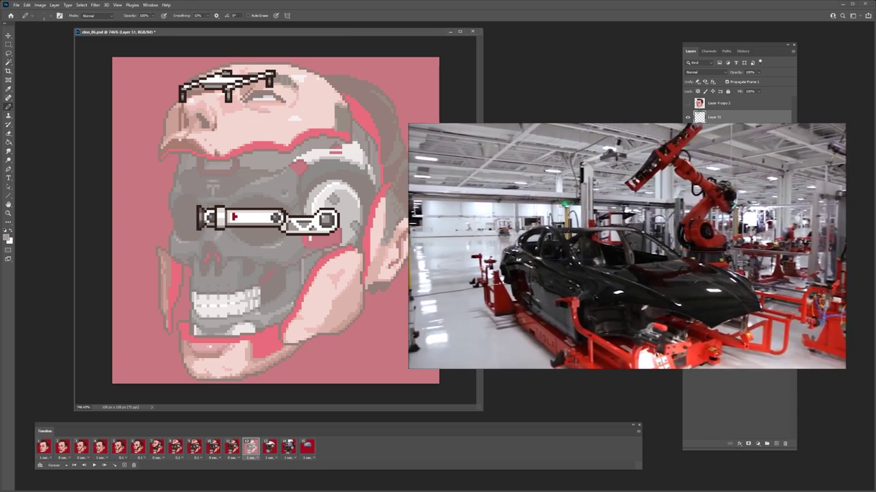
alt+click(234, 217)
click(212, 82)
Step: Duplicate the first arm segment, stand it upright above the gripper frame and erase its surplus lower end
key(ctrl+j)
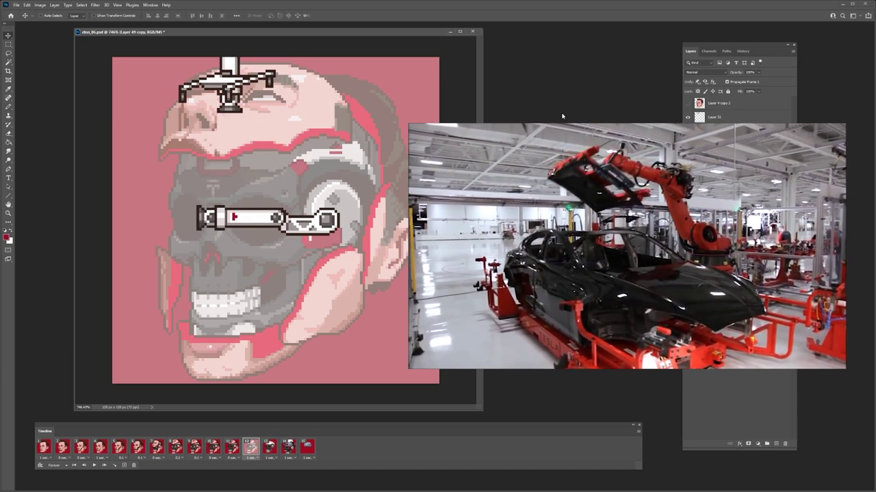
key(e)
key(v)
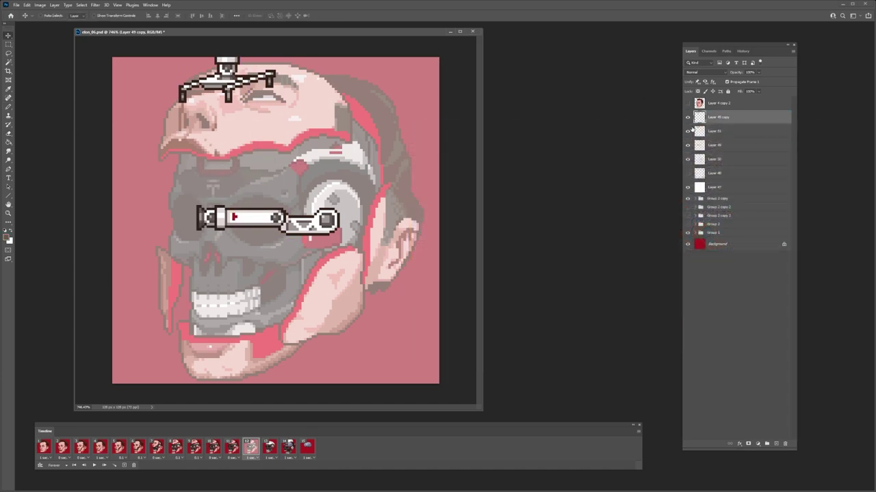
Step: Group the gripper frame layer with the upright arm copy
shift+click(704, 131)
drag(293, 87, 294, 117)
key(ctrl+z)
key(ctrl+g)
Step: Rework the first arm segment's front end, group the arm's layers and place the arm beside the chin
click(687, 127)
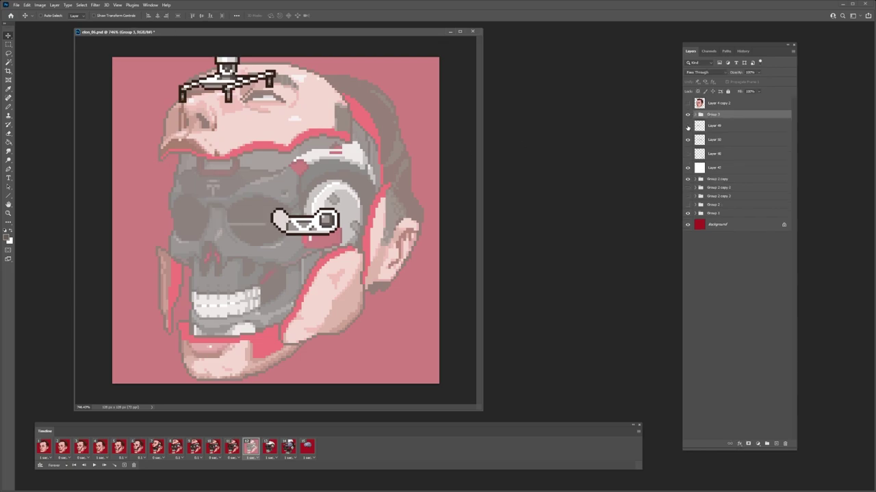
click(687, 127)
click(714, 127)
scroll(216, 207, up, 3)
key(m)
drag(197, 223, 169, 223)
key(b)
key(ctrl+z)
key(v)
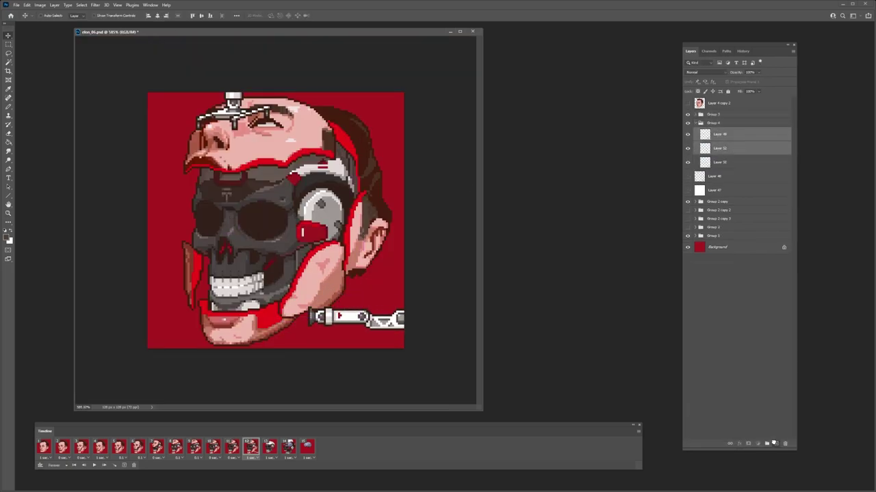
Step: Duplicate the first arm segment and place the copy over the ear at the canvas edge
click(725, 134)
key(ctrl+j)
drag(320, 155, 361, 76)
Step: Duplicate the segment again, flip it horizontally to the skull's opposite side and align the ear-side copy level with it
key(ctrl+j)
key(ctrl+t)
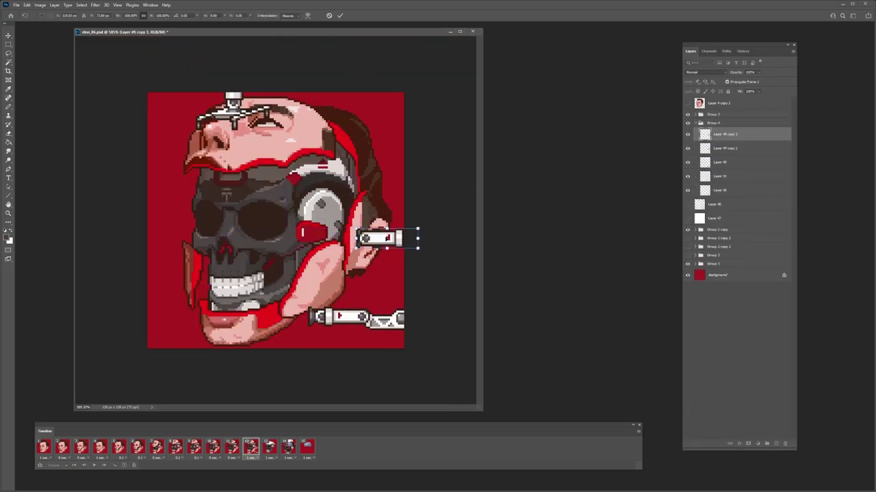
drag(380, 209, 162, 195)
click(725, 148)
drag(394, 260, 392, 242)
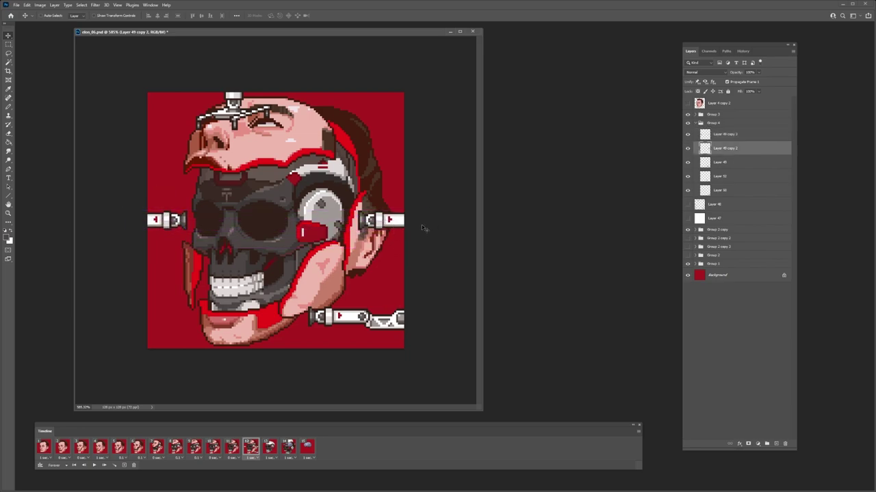
Step: Take the two side arm segment copies out of Group 4 and group all arm layers as "Arms"
click(687, 148)
click(687, 148)
shift+click(725, 134)
drag(725, 134, 725, 119)
click(714, 114)
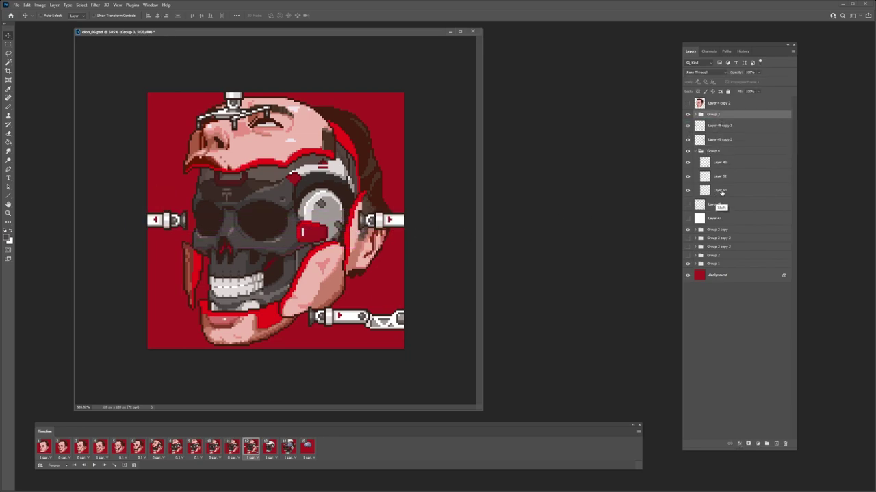
shift+click(721, 193)
key(ctrl+g)
text(Arms)
click(688, 135)
click(687, 135)
Step: Duplicate the jointed arm group beside the chin and place the copy at the opposite canvas edge, level with the jaw
click(719, 159)
key(ctrl+j)
drag(334, 319, 170, 315)
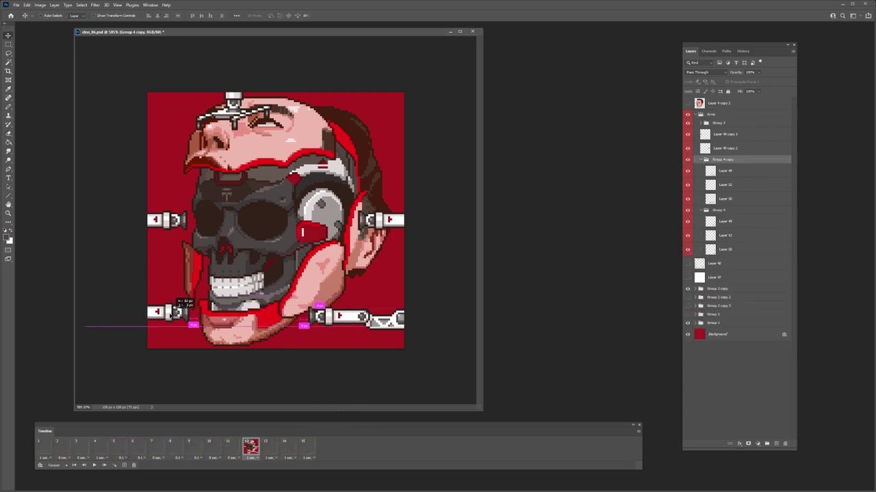
click(700, 159)
click(720, 123)
key(ctrl+j)
key(ctrl+t)
right_click(242, 338)
drag(227, 81, 265, 338)
click(283, 462)
key(Escape)
key(Delete)
Step: Duplicate the ear-side arm segment, rotate it upright and place it at the canvas's bottom edge beneath the chin
ctrl+click(335, 316)
ctrl+click(382, 219)
key(ctrl+j)
key(ctrl+t)
drag(283, 252, 273, 357)
Step: Duplicate the chin-side jointed arm group again and place the copy over the skull's ear disc
click(719, 182)
key(ctrl+j)
drag(358, 316, 358, 125)
key(ctrl+t)
drag(377, 72, 330, 80)
key(Escape)
mouse_move(379, 132)
mouse_down()
mouse_move(379, 118)
mouse_move(320, 215)
mouse_up()
Step: Show the white overlay layer and rotate the new arm copy's main segment to a diagonal
click(688, 299)
click(725, 194)
scroll(276, 220, up, 4)
key(ctrl+t)
drag(346, 153, 299, 128)
drag(290, 197, 278, 278)
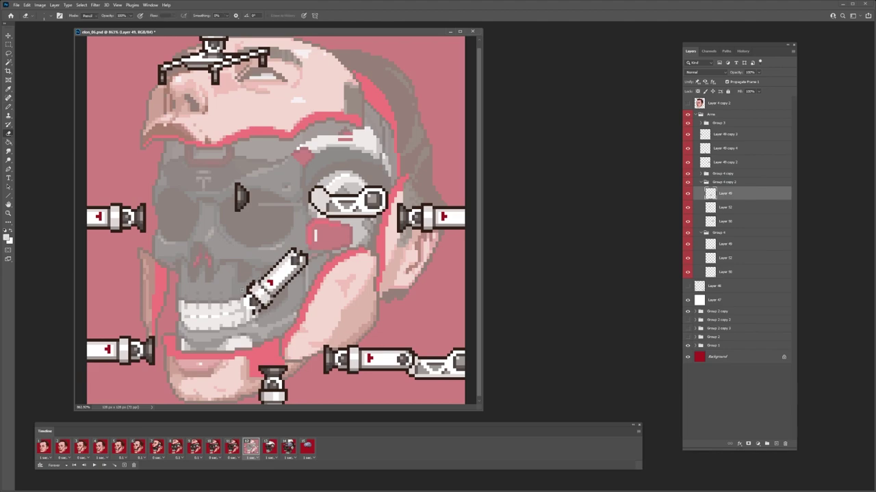
Step: Clean up the diagonal segment's joint ends with sampled colours and move the segment over the skull's temple
drag(255, 306, 391, 334)
alt+click(391, 335)
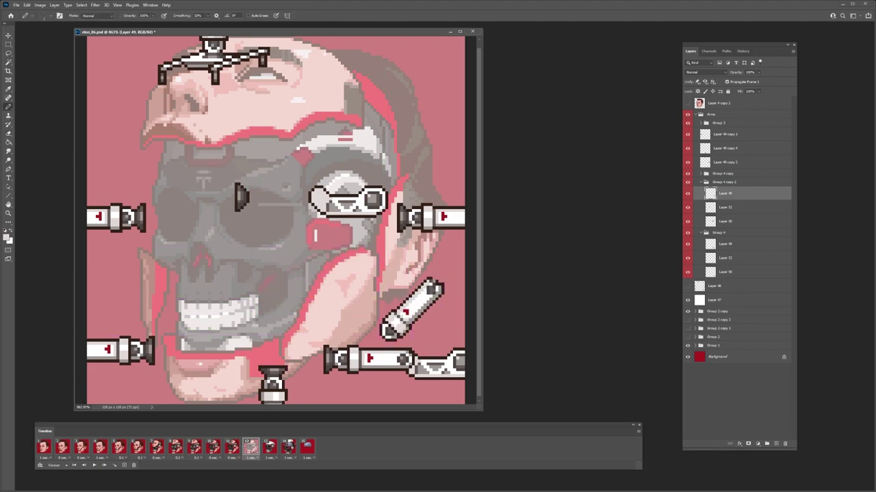
alt+click(430, 288)
drag(429, 291, 327, 126)
Step: Rotate the dark gripper tip and attach it to the diagonal segment's lower end
drag(241, 203, 267, 186)
key(ctrl+t)
drag(247, 182, 275, 176)
key(Return)
key(b)
key(v)
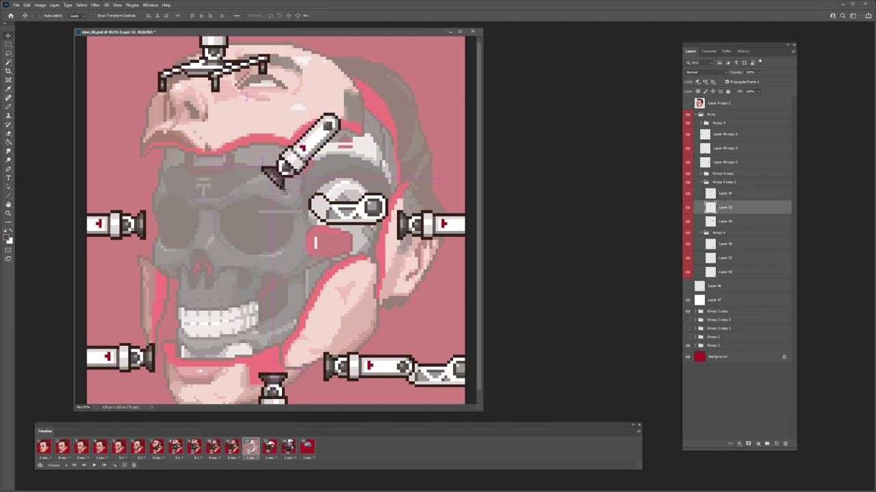
Step: Rotate the truss segment upright and attach it to the diagonal segment's upper end
ctrl+click(347, 217)
key(ctrl+t)
drag(349, 209, 363, 142)
key(Return)
Step: Reposition the assembled arm copy and its segment parts over the skull
click(725, 182)
drag(301, 158, 284, 188)
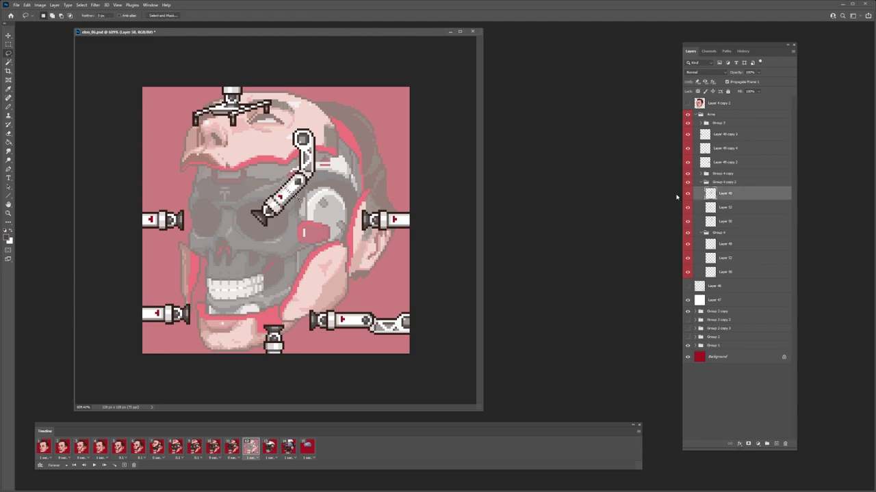
drag(287, 157, 379, 85)
drag(365, 124, 305, 127)
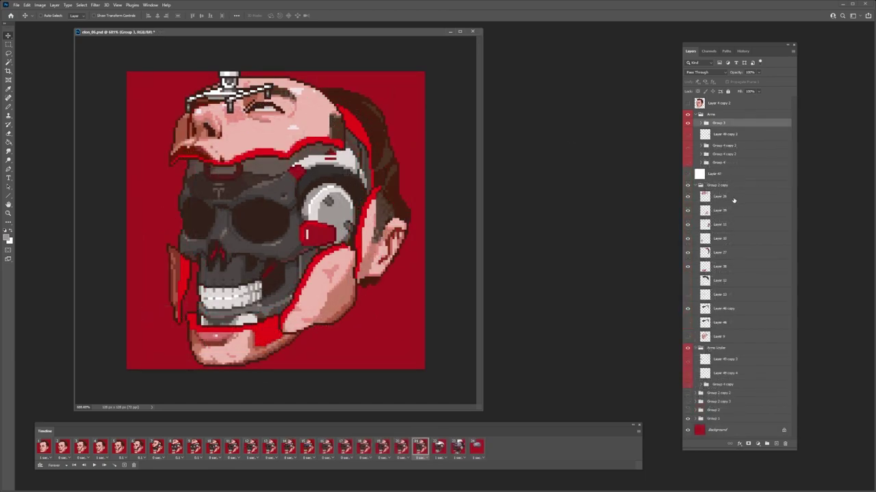
Step: Add an animation frame and nudge the forehead gripper arm and the upper face panel up one pixel
click(268, 118)
click(124, 465)
click(723, 124)
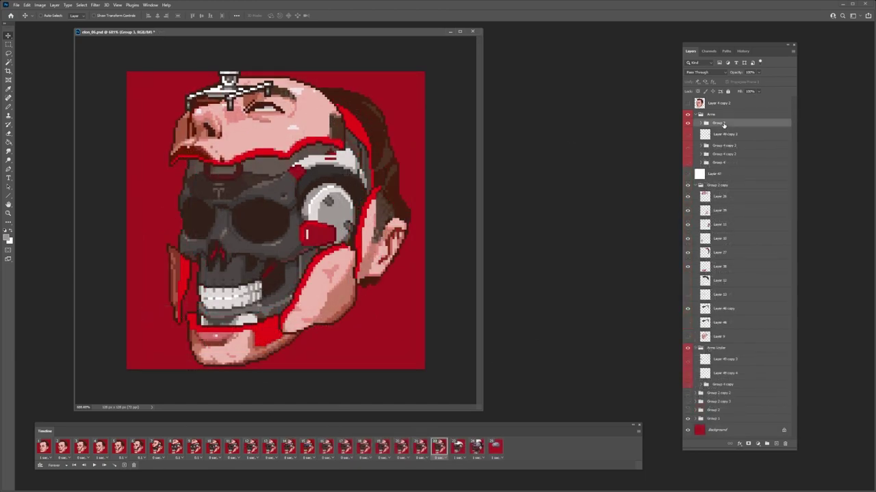
key(Up)
click(704, 201)
key(Up)
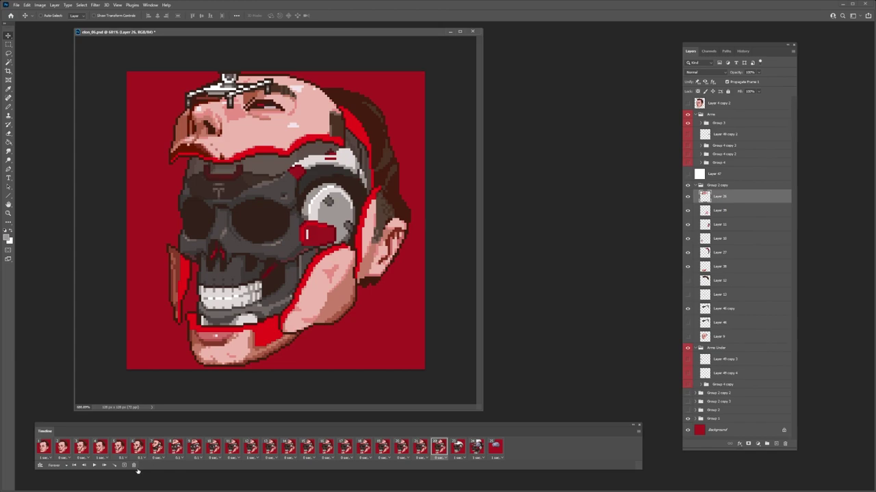
Step: Add another frame and lift the gripper arm together with the upper face panel until the skull's brow is exposed
click(124, 465)
click(724, 124)
key(Up)
key(Up)
key(Up)
key(Up)
key(Up)
key(Up)
key(Up)
key(Up)
key(Up)
key(Up)
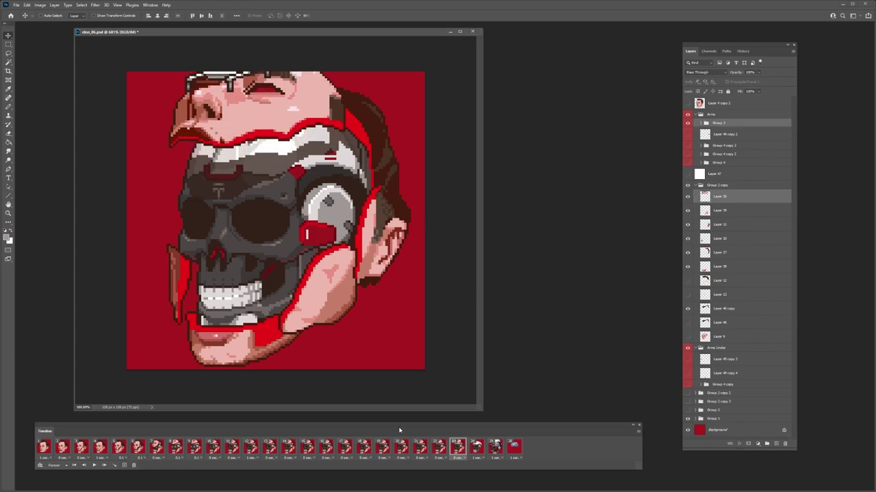
Step: Add a frame and raise the gripper and face panel farther so the eyes leave the canvas's top edge
click(124, 465)
key(Up)
key(Up)
key(Up)
key(Up)
key(Up)
key(Up)
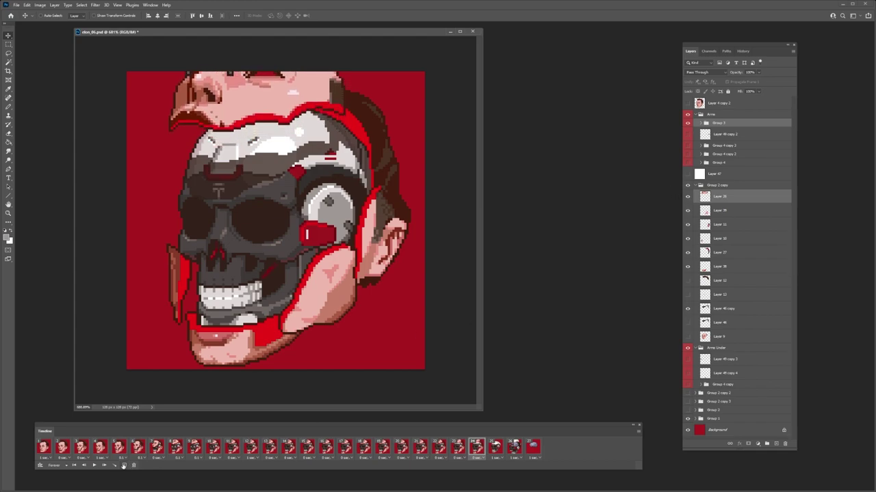
Step: Add a further frame and continue lifting the gripper and face panel off the skull's white dome
click(124, 466)
key(Up)
key(Up)
key(Up)
key(Up)
key(Up)
key(Up)
key(Up)
key(Up)
Step: Add the closing lift frames and move the gripper and face panel completely above the canvas
click(124, 465)
key(Up)
key(Up)
key(Up)
key(Up)
key(Up)
key(Up)
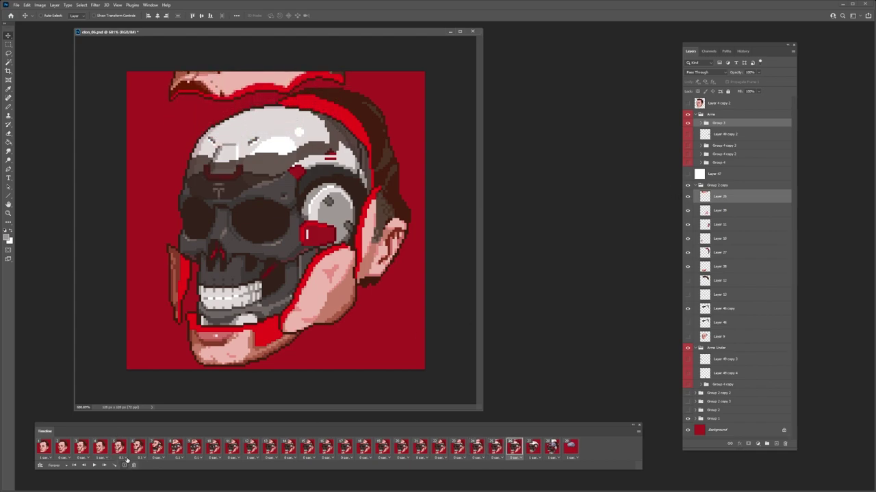
key(Up)
key(Up)
key(Up)
key(Up)
key(Up)
click(124, 465)
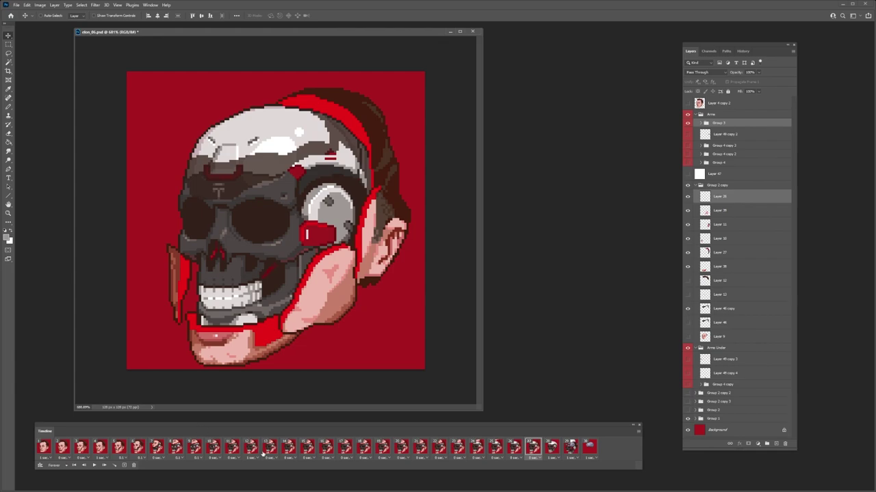
Step: Play back the face panel removal and select an earlier frame to check it
key(space)
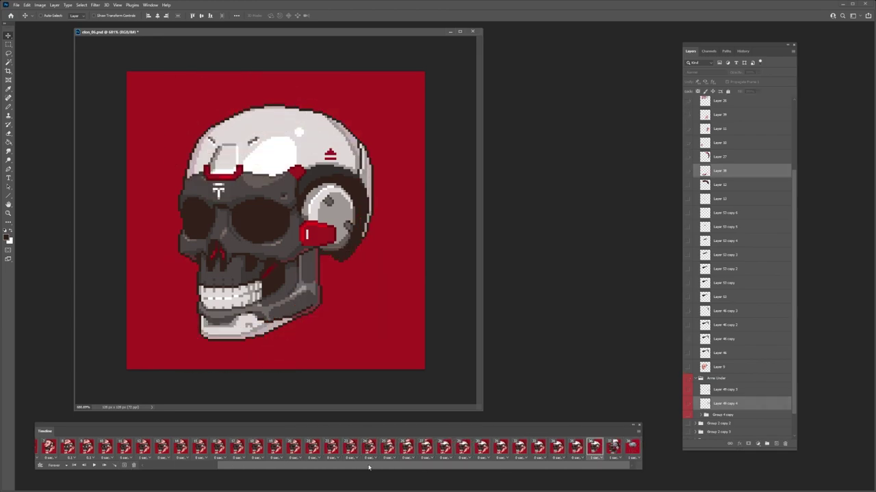
click(123, 447)
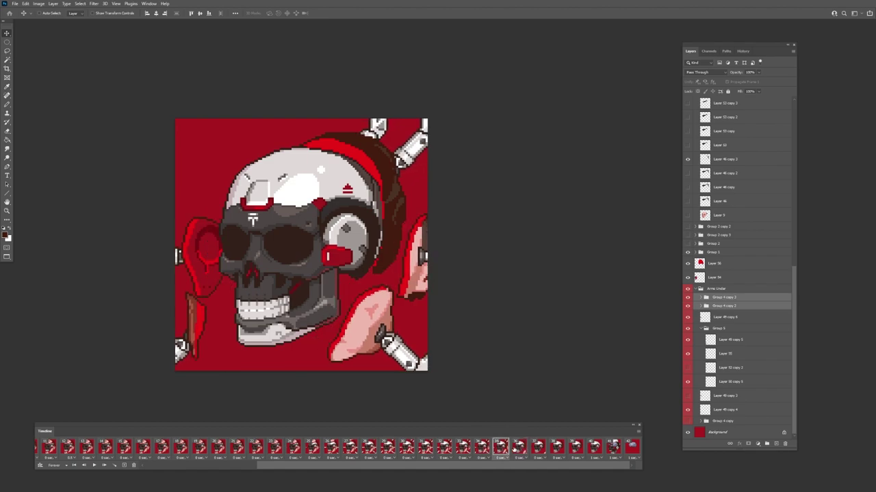
Step: Shift the hair panel and the two arms holding it outward from the back of the skull
ctrl+click(740, 264)
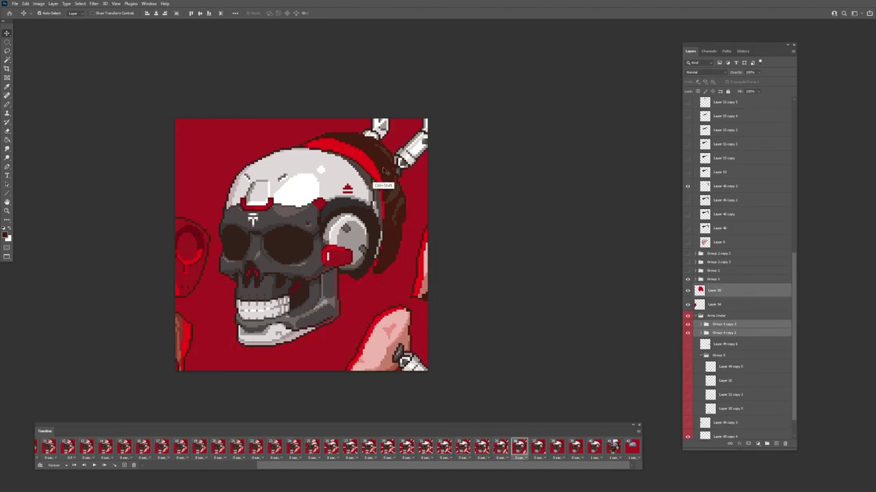
drag(370, 194, 403, 209)
key(ctrl+z)
scroll(771, 360, down, 2)
click(688, 349)
click(688, 350)
ctrl+shift+click(400, 220)
ctrl+click(387, 194)
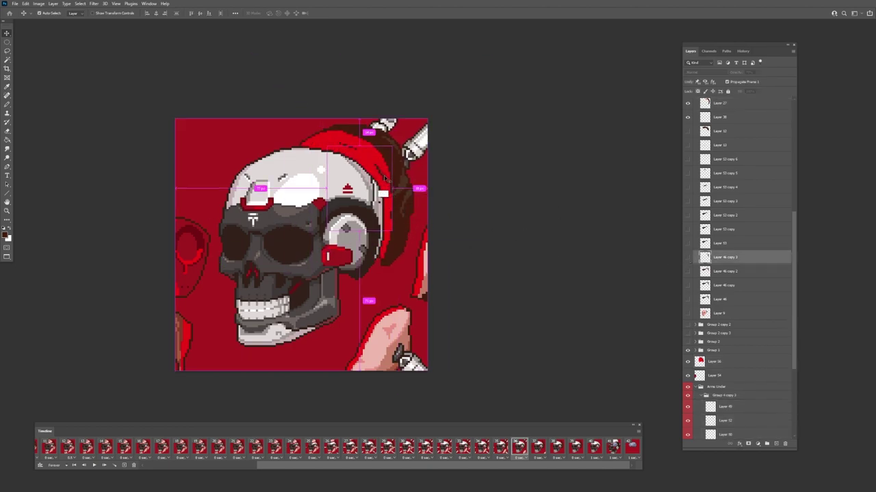
ctrl+click(385, 194)
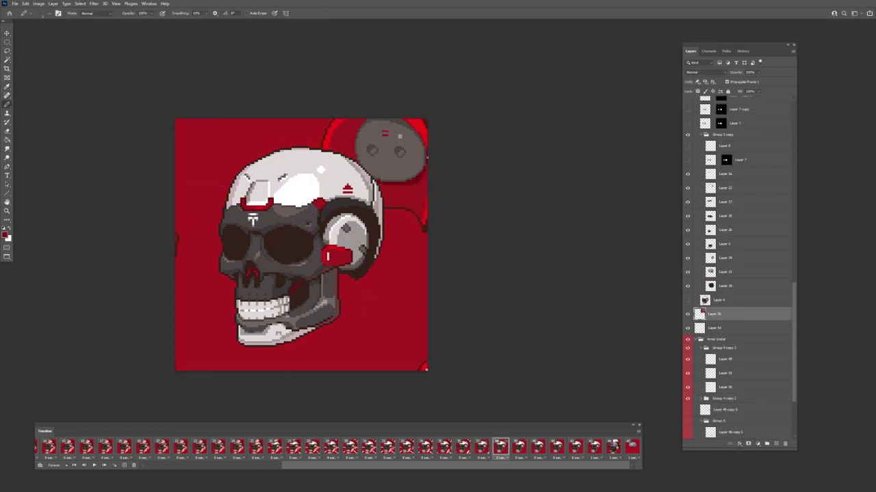
Step: Match the departing back panel's inner details to the previous frame, using a colour sampled from its grey disc
key(Right)
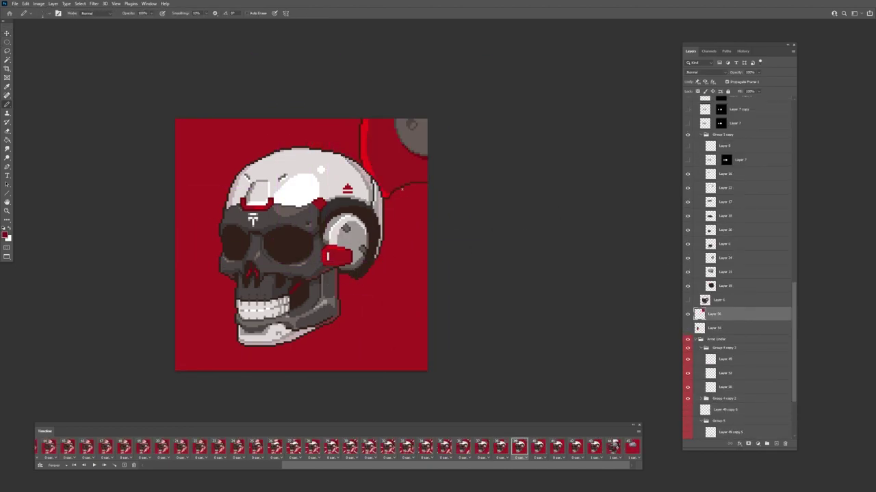
key(Left)
alt+click(409, 148)
key(Right)
Step: Replay the panel removal from the arm frames to check the motion of the hair, ear and cheek pieces
key(space)
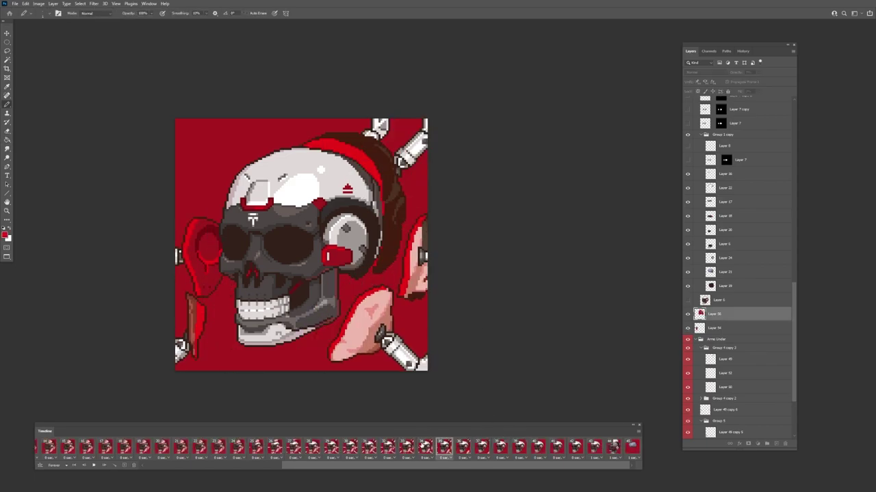
click(278, 456)
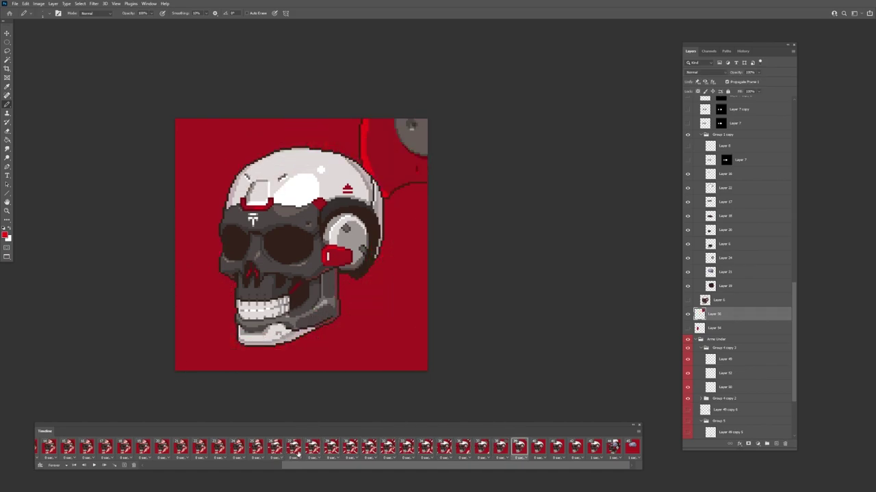
key(space)
click(279, 451)
key(space)
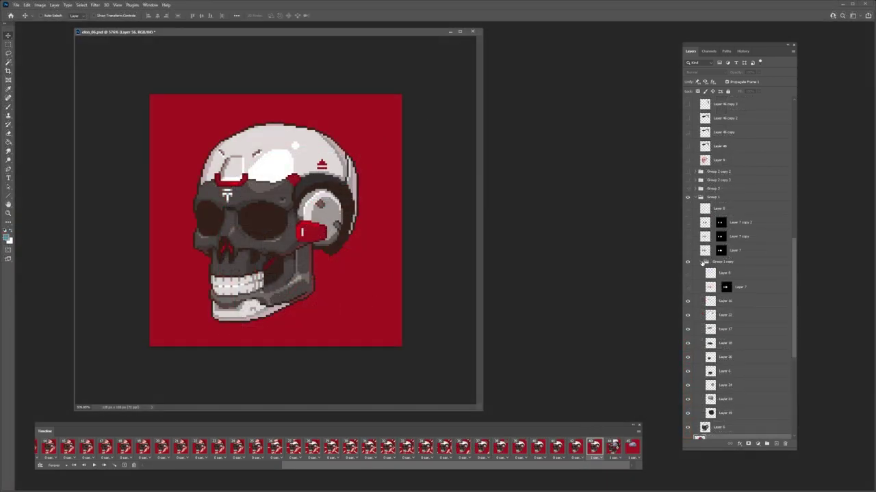
Step: Examine the skull's part layers by toggling Group 1 copy and stepping through to the forehead bracket layer
click(701, 262)
click(687, 262)
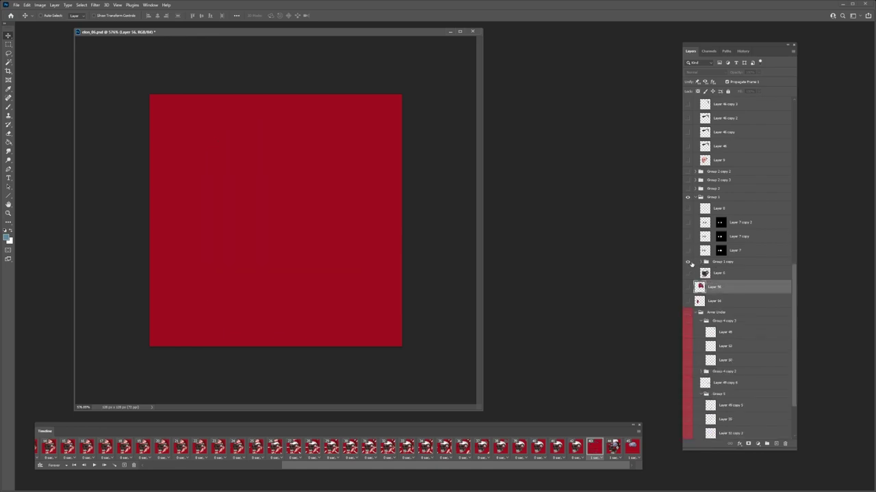
click(687, 262)
click(702, 262)
click(707, 317)
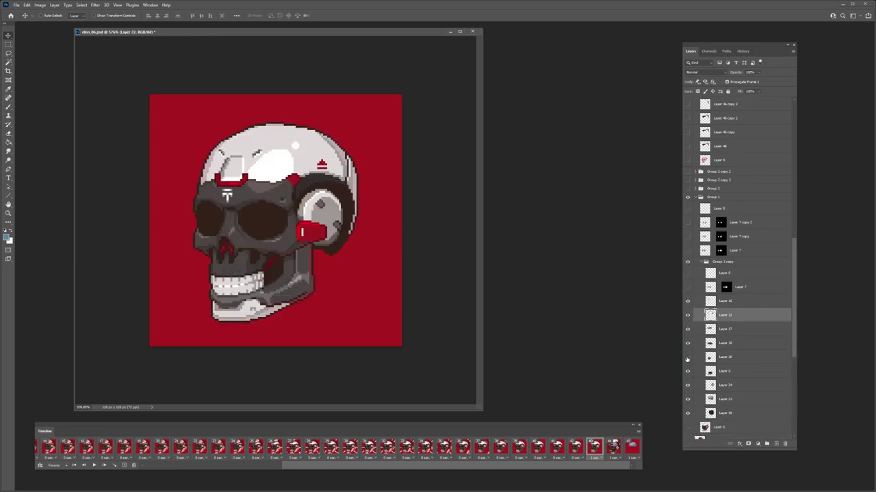
key(alt+bracketleft)
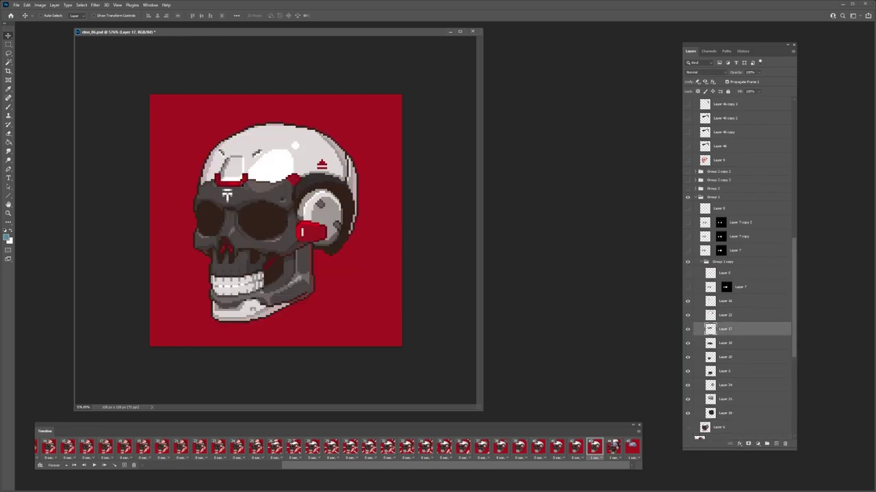
key(alt+bracketright)
key(alt+bracketright)
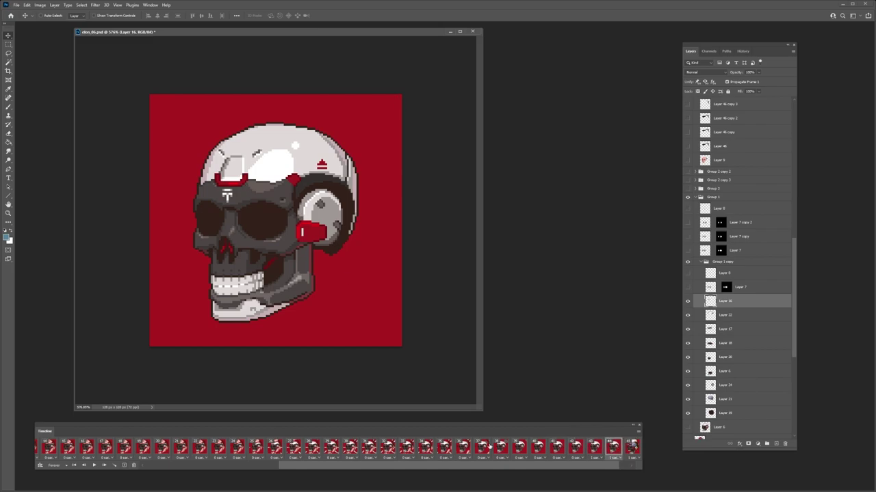
Step: Set the new skull frame's delay to 0.1 seconds and duplicate the red forehead bracket layer
click(614, 458)
click(621, 398)
key(z)
drag(274, 191, 318, 191)
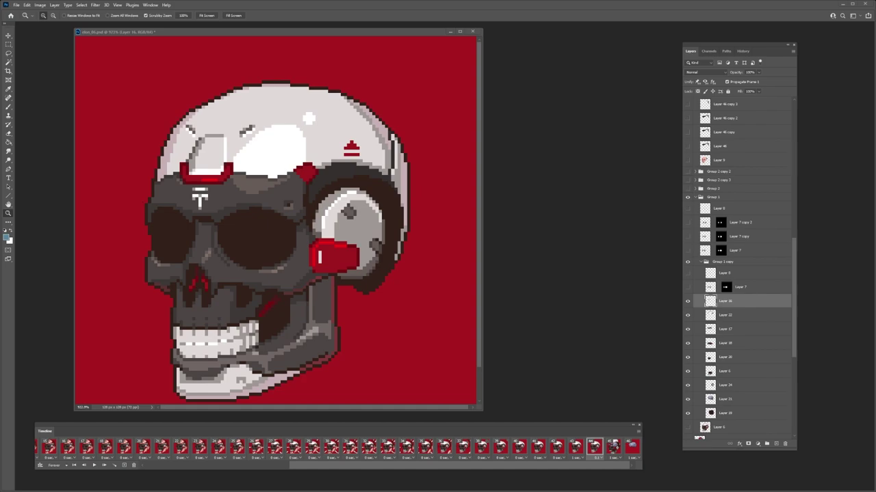
key(ctrl+j)
Step: Reshape the forehead bracket copy with Free Transform
key(ctrl+t)
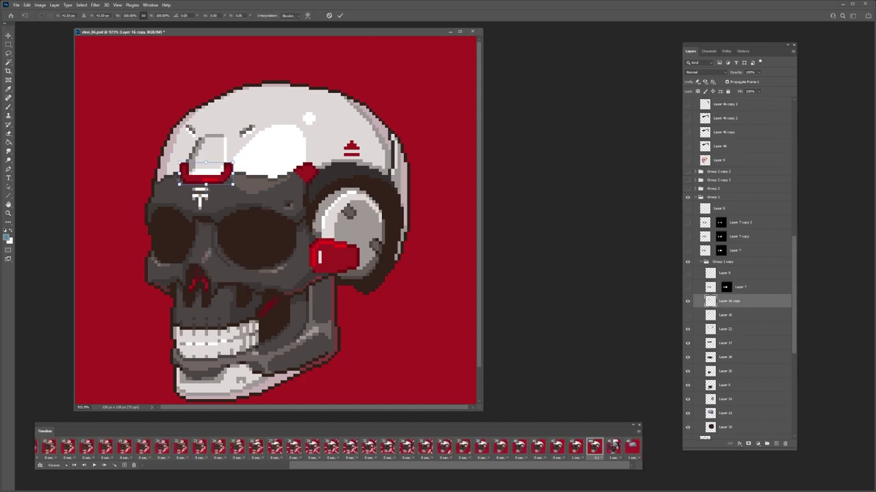
key(ctrl+t)
right_click(191, 165)
right_click(182, 171)
click(201, 203)
key(Return)
key(b)
Step: Hide the bracket copy and repaint the forehead slot beneath it in grey-lavender on Layer 22, using the opened-skull frame as reference
click(608, 451)
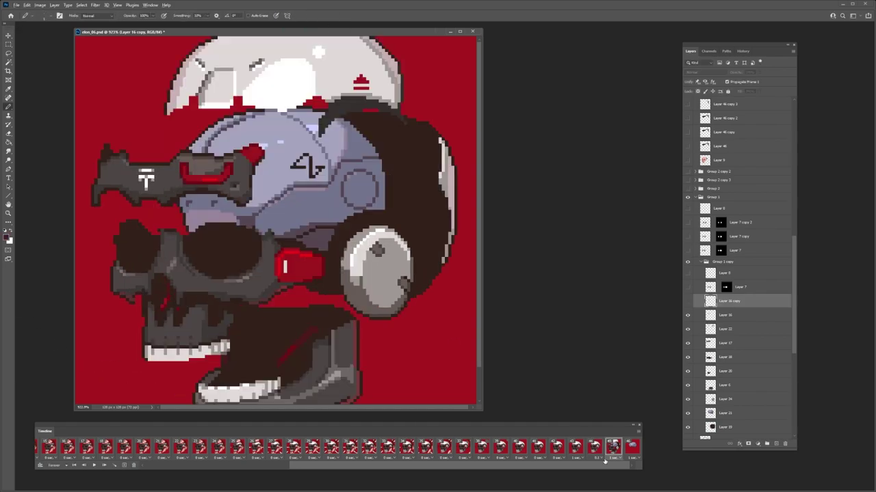
click(594, 448)
right_click(225, 152)
click(687, 301)
click(699, 329)
alt+click(183, 167)
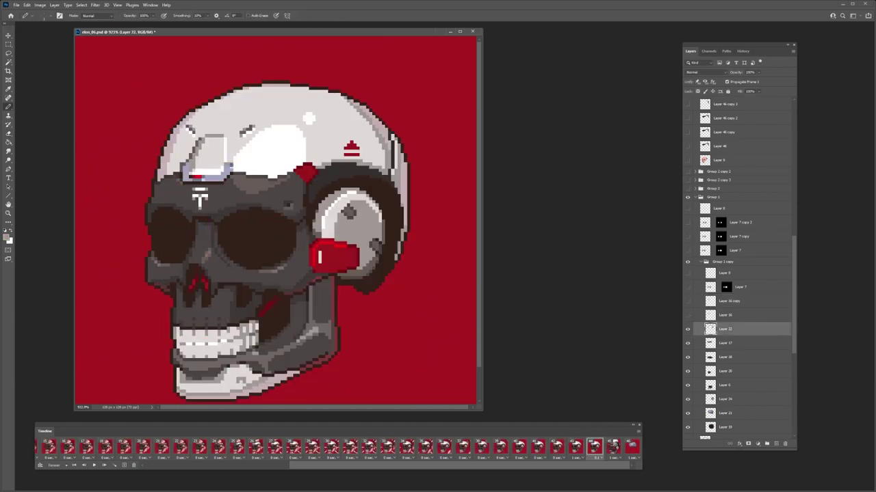
Step: Show and select the bracket copy again and sample a colour at the bracket's end for retouching
click(688, 301)
click(729, 301)
alt+click(224, 165)
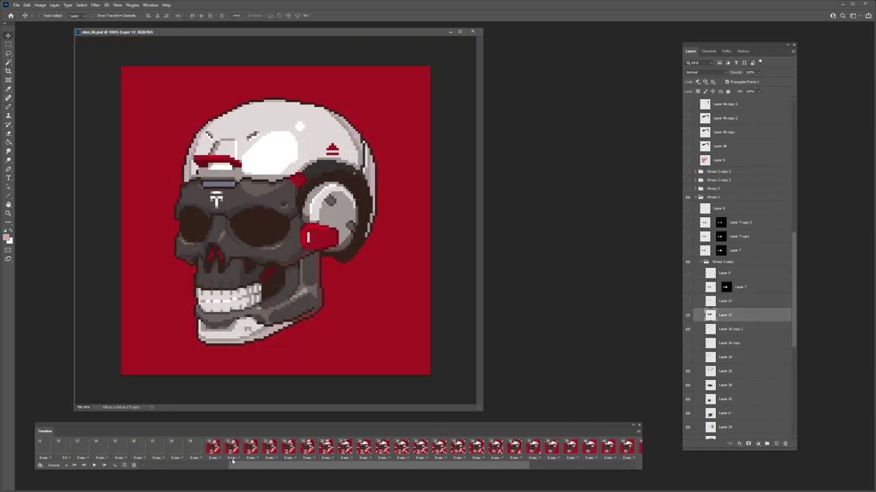
Step: Review the animation from the early frames and compare the frames where the forehead bracket and skull cap open
drag(232, 462, 153, 462)
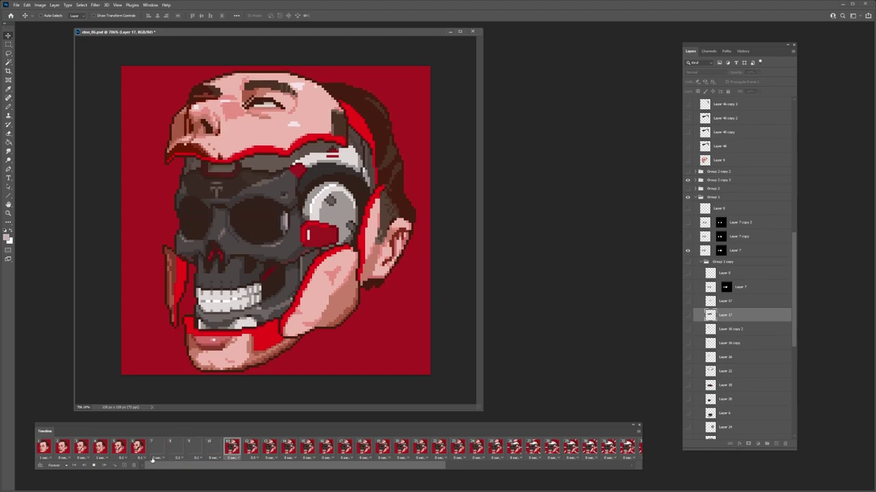
click(559, 451)
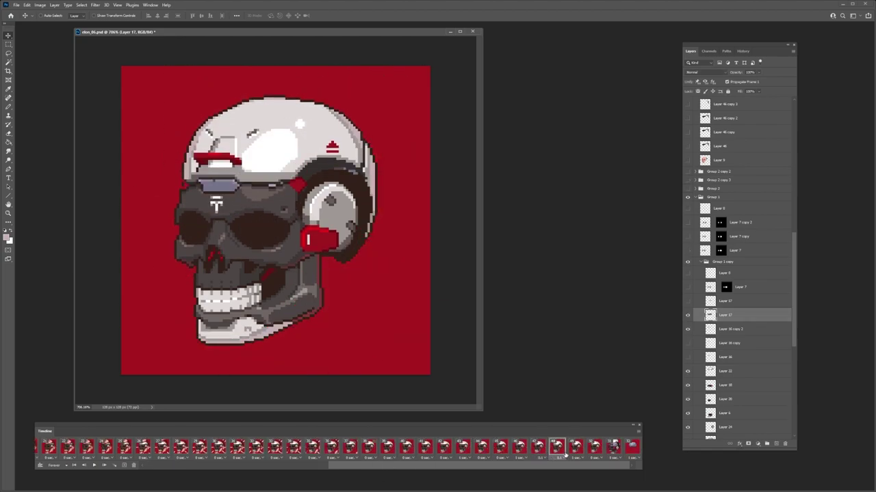
click(573, 452)
click(560, 453)
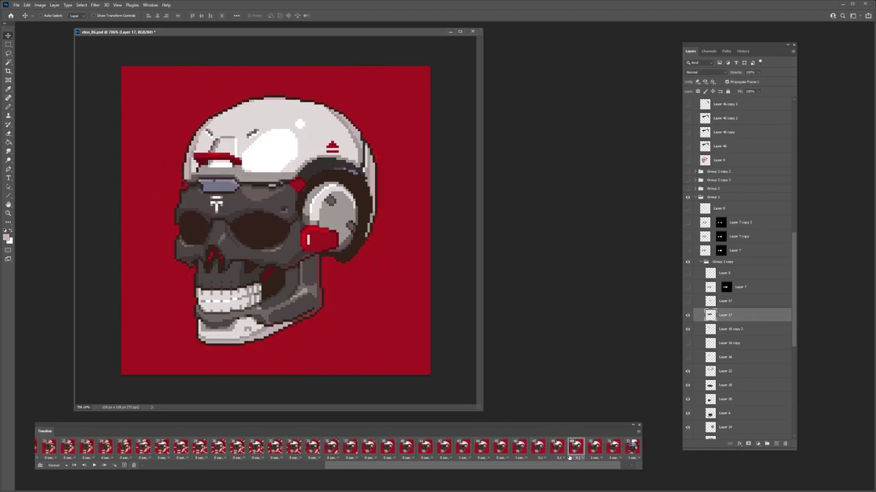
click(463, 448)
key(b)
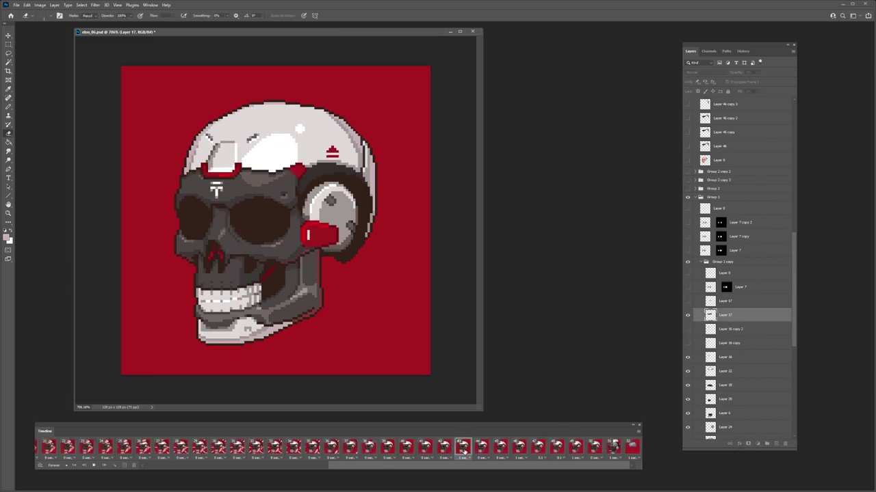
Step: Stop playback, delete the selected frame, and compare the closing frames where the forehead bracket and skull cap open
key(space)
click(133, 466)
click(575, 449)
click(594, 449)
click(613, 449)
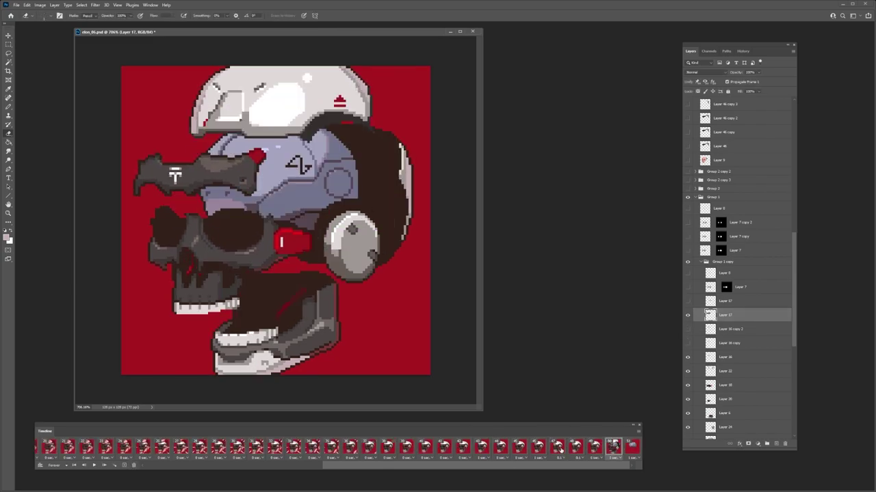
click(575, 448)
click(594, 448)
click(580, 449)
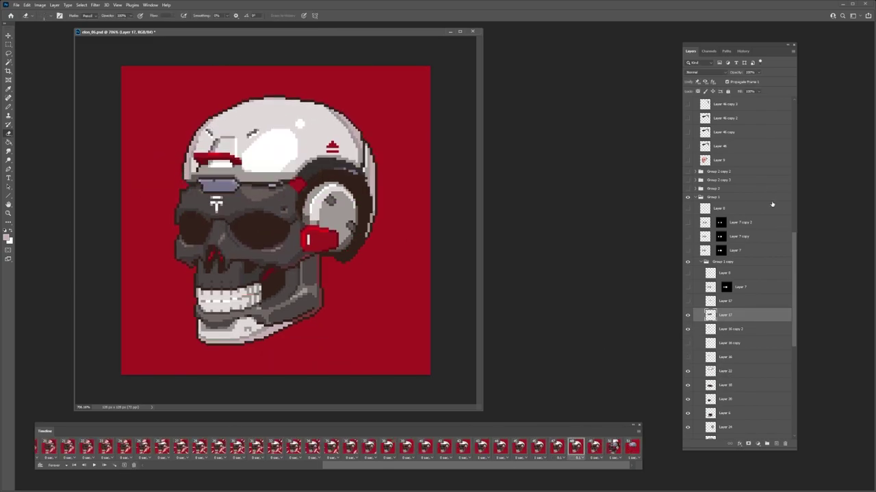
Step: Set the delay of the closed-skull frame with the opened forehead bracket to 0.1 seconds and duplicate that frame
scroll(772, 204, up, 10)
click(554, 449)
click(472, 451)
click(538, 452)
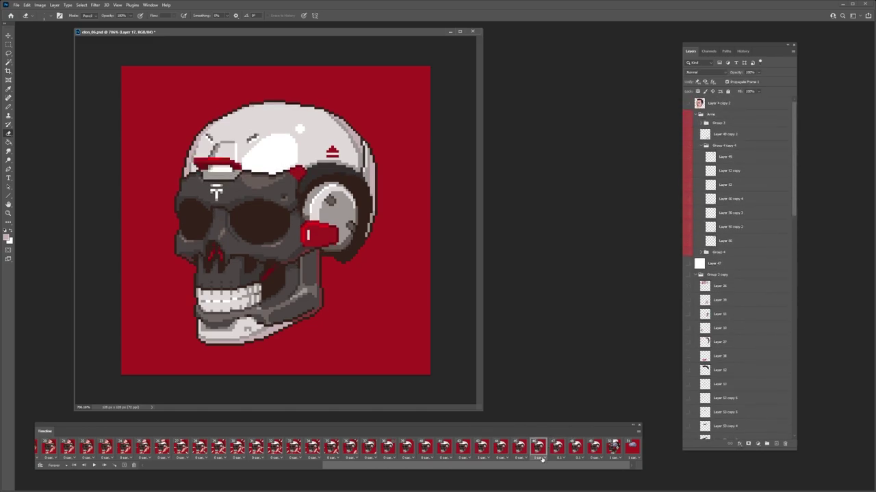
click(541, 458)
click(542, 398)
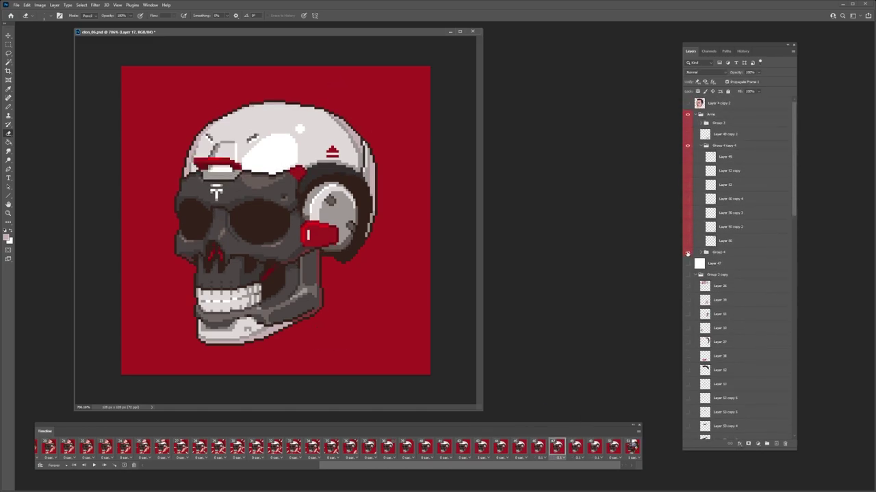
click(718, 253)
key(v)
drag(425, 89, 381, 155)
click(688, 240)
click(687, 240)
Step: Show the Group 3 gripper arm, assemble its two layers above the skull cap, and move the whole group up almost off the canvas
click(688, 123)
click(706, 123)
click(701, 123)
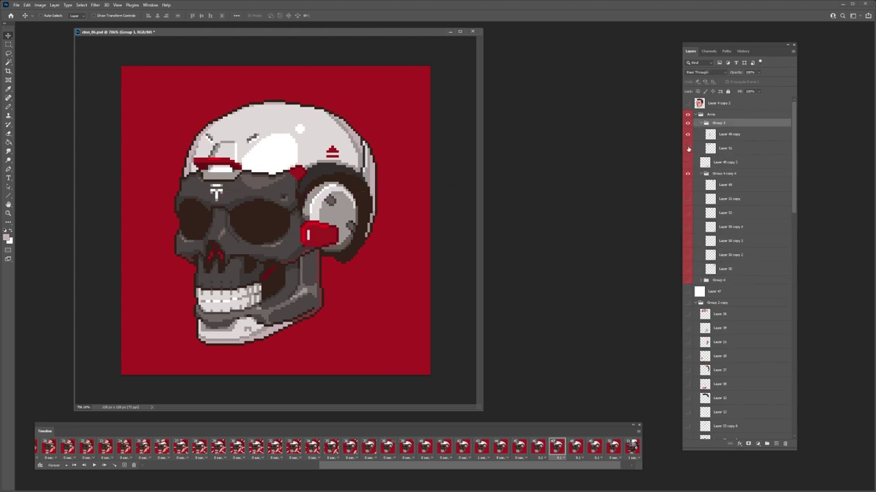
click(688, 149)
click(721, 147)
drag(388, 148, 432, 155)
click(725, 134)
drag(373, 253, 386, 103)
click(700, 123)
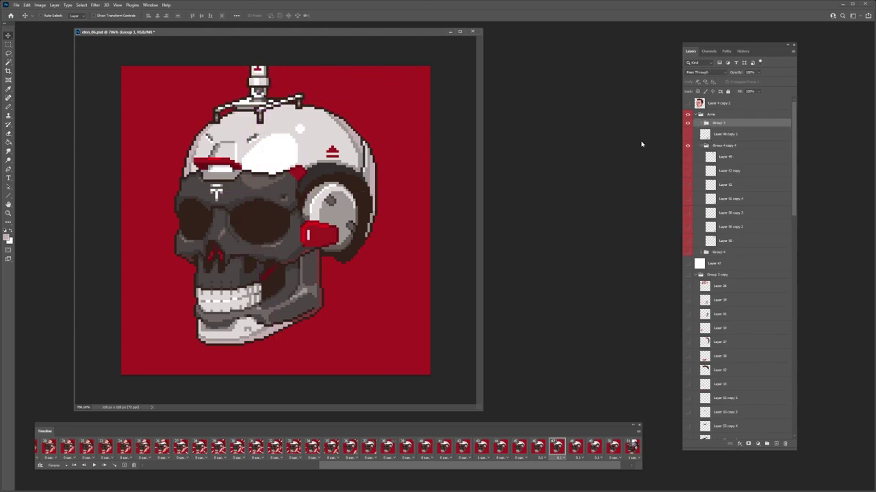
drag(302, 178, 303, 125)
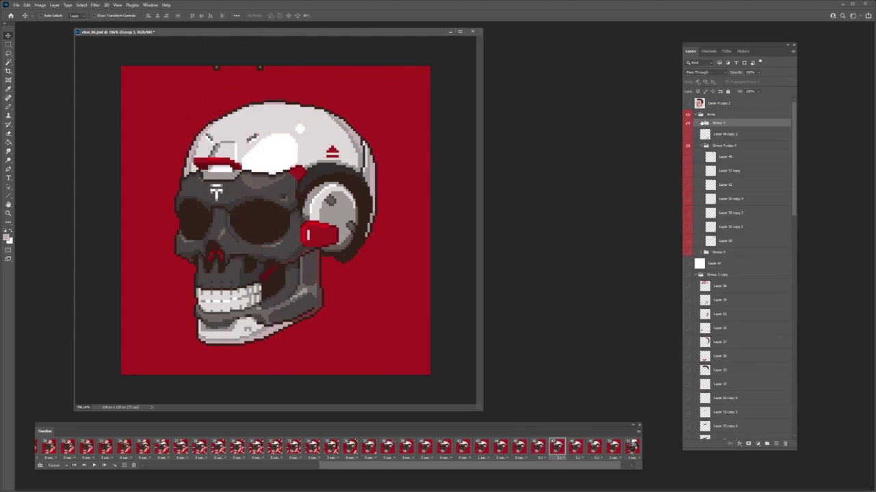
Step: In the next frame, show Group 3 and position Layer 51 and Layer 49 copy so the gripper rests on the skull cap
click(701, 123)
click(575, 448)
click(688, 123)
click(725, 148)
drag(379, 236, 416, 242)
click(729, 134)
drag(336, 257, 342, 102)
click(557, 447)
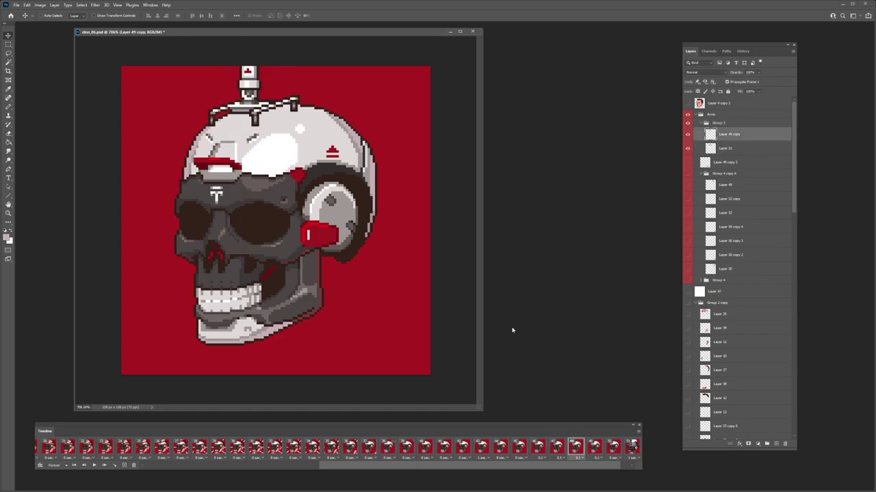
key(Right)
click(729, 123)
click(576, 447)
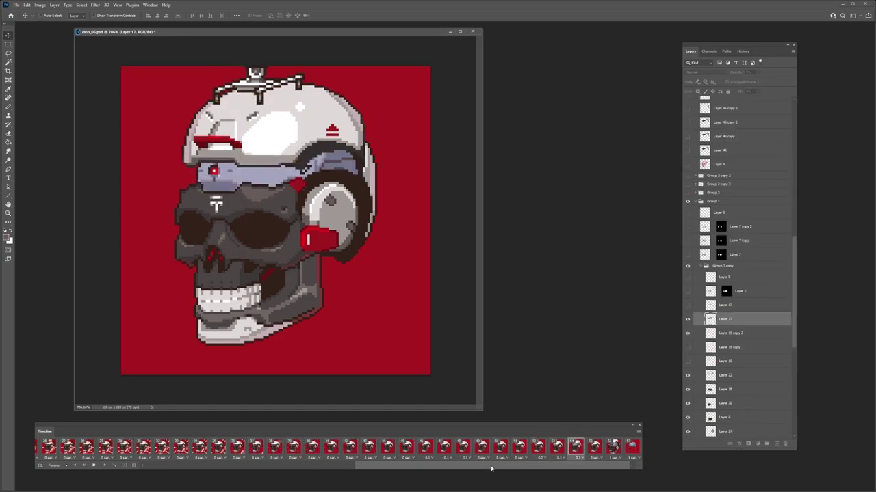
Step: Compare the frames where the gripper lifts the skull cap and select the gripper's layers on the canvas
click(538, 447)
click(556, 448)
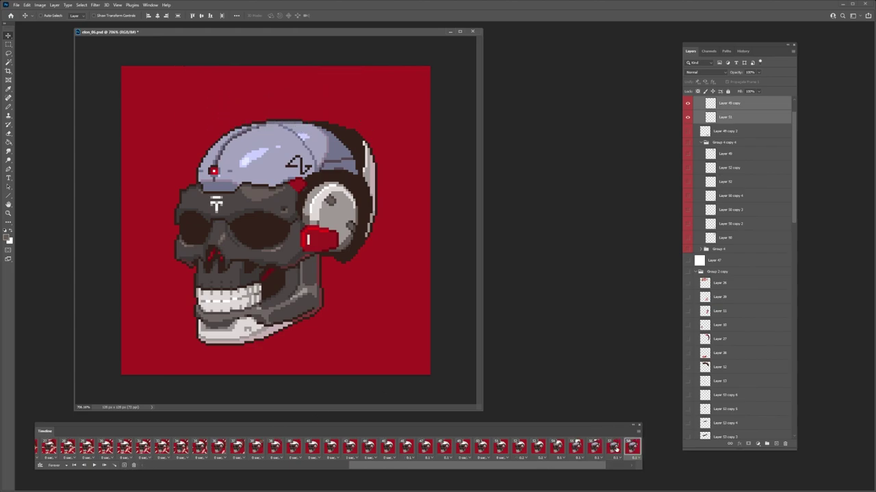
ctrl+click(360, 89)
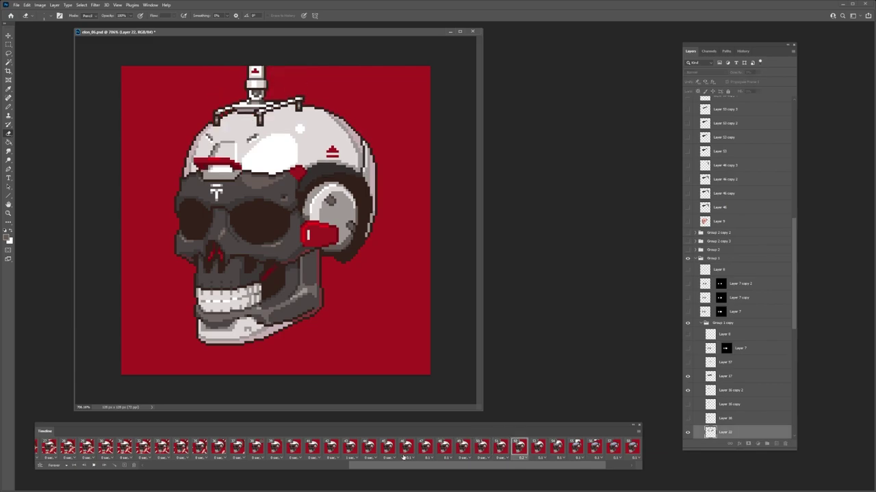
Step: Transform the copied white line segment to extend the slanted line and merge it into Layer 59
right_click(189, 204)
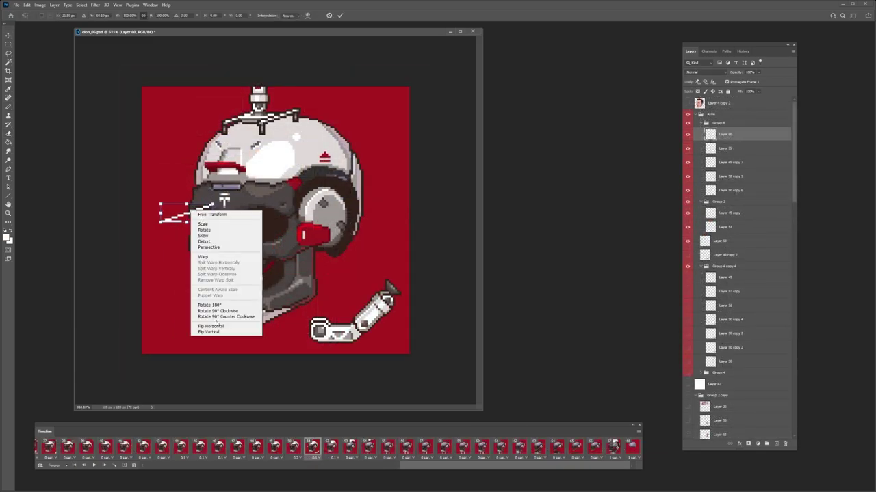
click(205, 220)
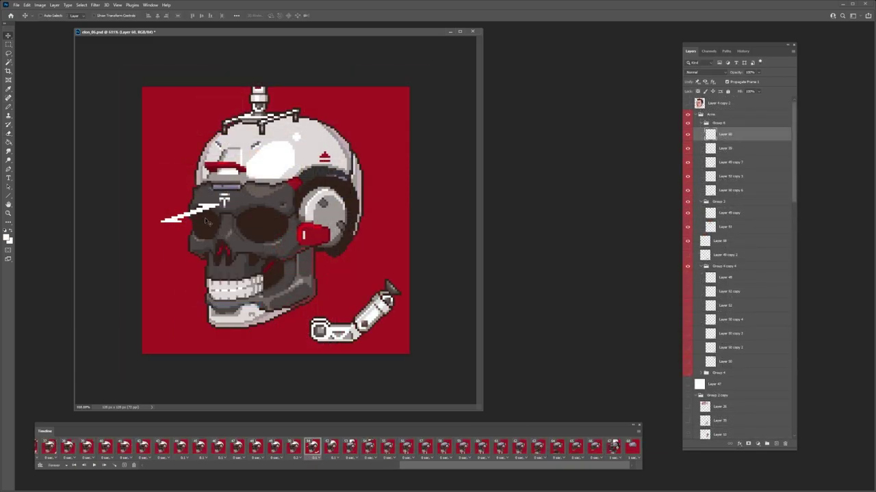
key(ctrl+e)
key(b)
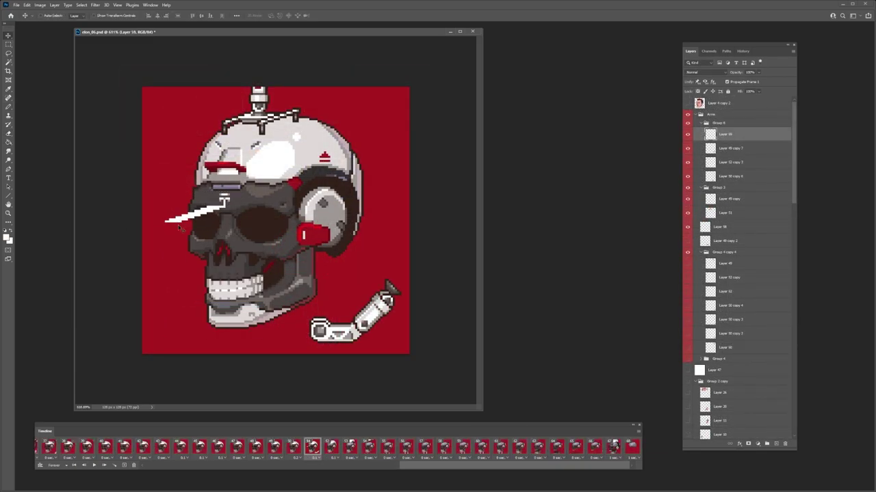
Step: Move the slanted line below the ear piece and build it into a merged white-and-grey bar
mouse_move(180, 228)
mouse_down()
mouse_move(178, 216)
mouse_move(380, 263)
mouse_up()
key(ctrl+Down)
key(ctrl+Up)
alt+click(373, 323)
key(e)
key(ctrl+e)
key(v)
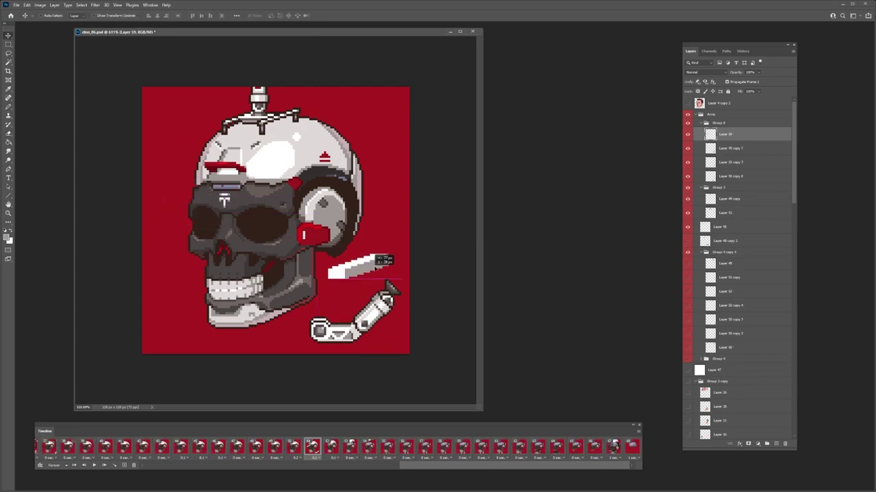
Step: Shorten the bar using a new layer and cut the marquee-selected bar onto its own layer
key(v)
key(ctrl+shift+alt+n)
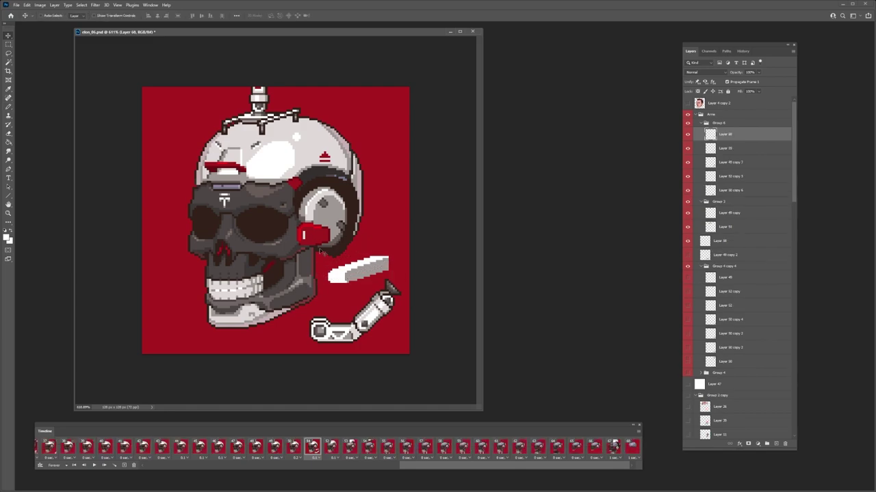
drag(371, 261, 363, 262)
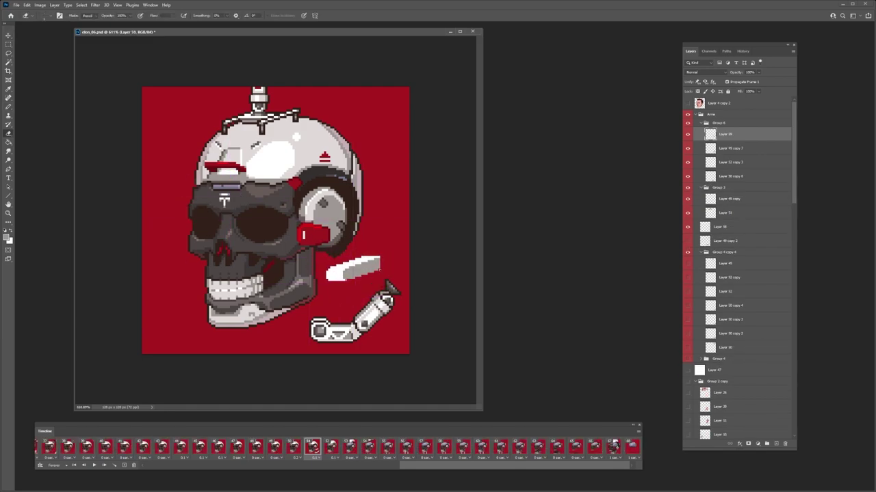
key(m)
drag(299, 230, 384, 287)
key(ctrl+shift+j)
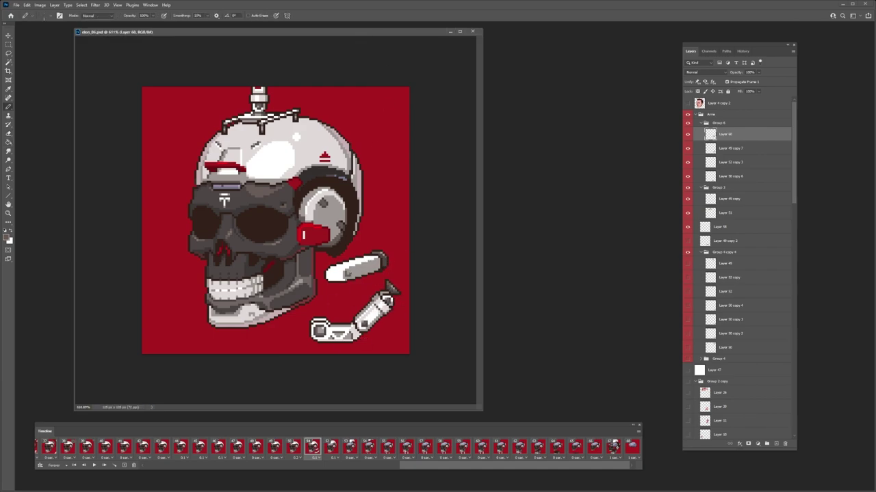
Step: Recolour the outlined arm segment in light grey on Layer 60 and move it up beneath the ear piece
key(ctrl+z)
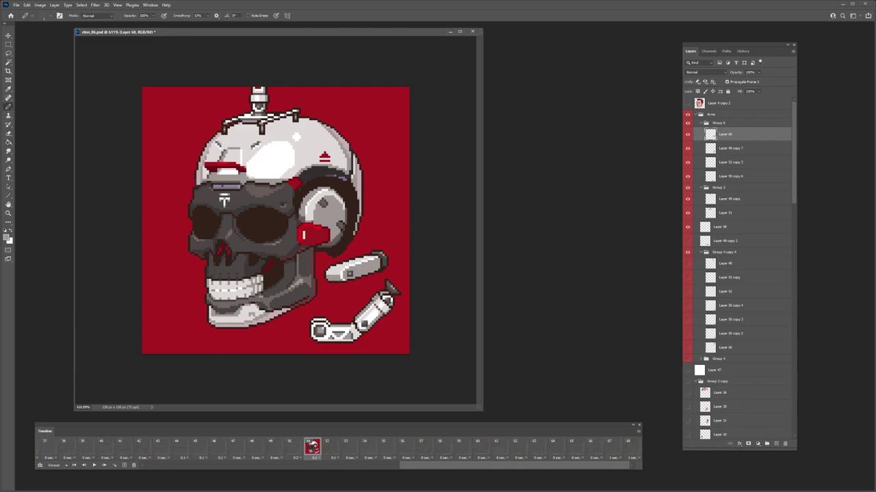
alt+click(342, 274)
drag(355, 270, 355, 253)
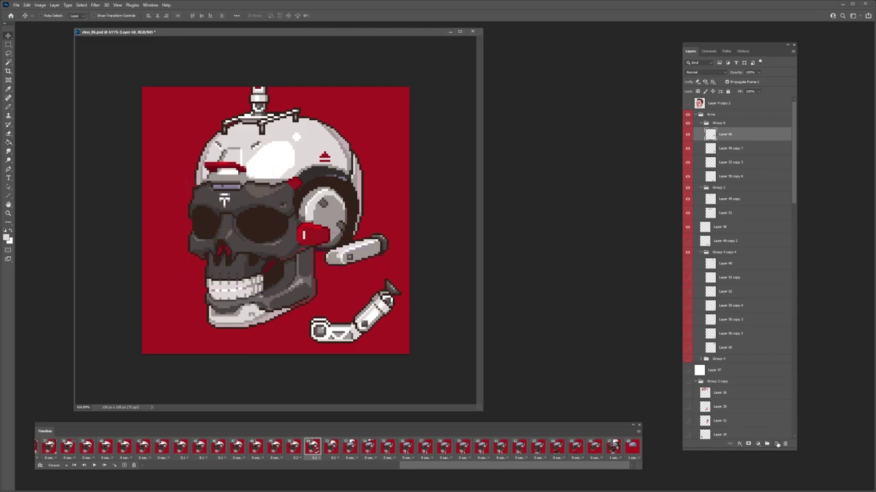
Step: Draw a straight diagonal edge for a second arm segment on a new layer, offset it into a bar, and merge the pieces
click(775, 444)
alt+click(308, 301)
click(330, 308)
shift+click(363, 275)
mouse_move(349, 300)
mouse_down()
mouse_move(356, 315)
mouse_move(333, 274)
mouse_move(335, 304)
mouse_move(357, 285)
mouse_move(352, 279)
mouse_up()
key(ctrl+e)
key(ctrl+e)
Step: Fill the second arm segment with sampled greys, shade it with the Pencil, and clean its edges with the Eraser
alt+click(363, 278)
key(g)
click(348, 292)
key(v)
key(b)
alt+click(353, 286)
key(e)
click(347, 293)
alt+click(342, 296)
key(v)
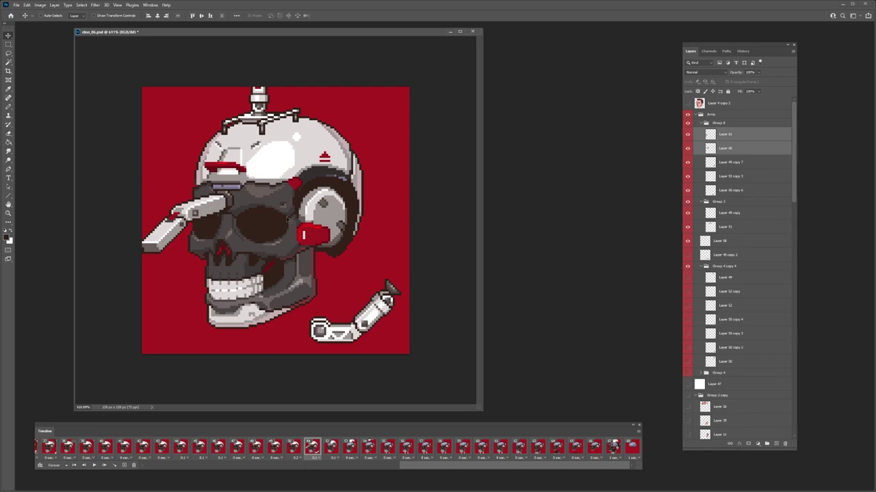
Step: Add a copy of the Layer 60 segment at the arm's outer end by the canvas edge and retouch it with the Pencil
click(700, 123)
click(730, 148)
drag(274, 236, 170, 248)
key(b)
key(v)
key(ctrl+t)
click(718, 123)
key(b)
click(719, 135)
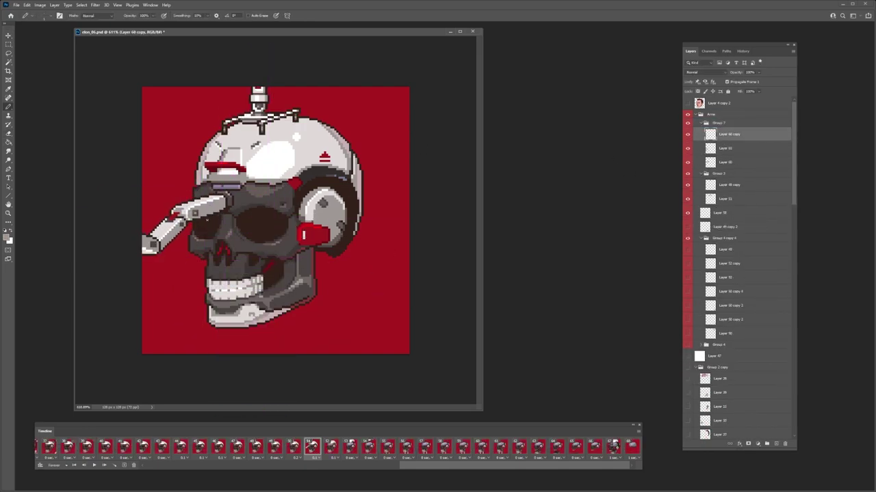
Step: Select the Group 7 arm, play the animation, and match the arm's position across the frames
click(718, 123)
key(v)
key(space)
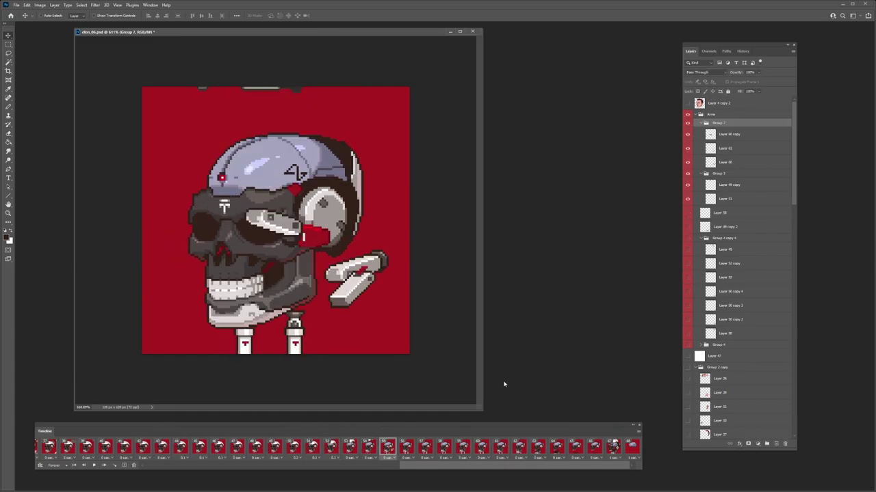
click(95, 465)
click(638, 432)
click(677, 374)
Step: Duplicate Layer 61, hide the original, and reshape the copied arm segment with Free Transform
click(729, 134)
click(704, 150)
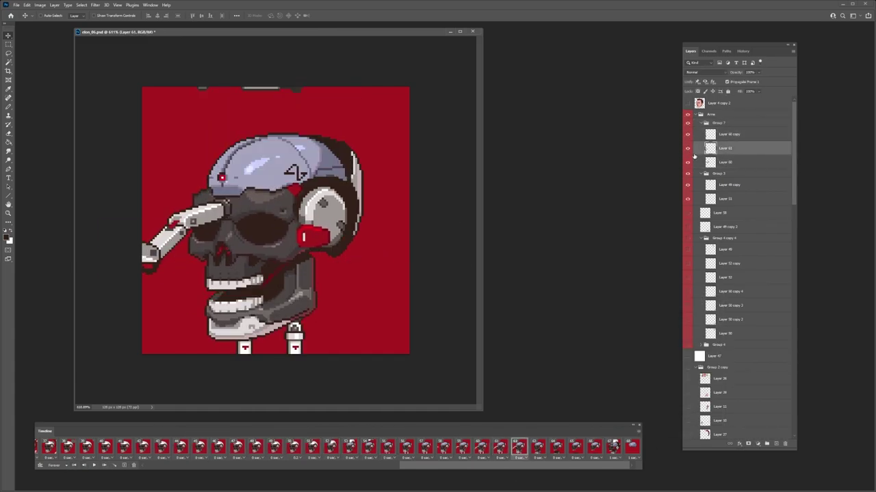
key(ctrl+j)
click(688, 162)
key(ctrl+t)
scroll(179, 220, up, 4)
key(Return)
scroll(180, 221, down, 3)
key(space)
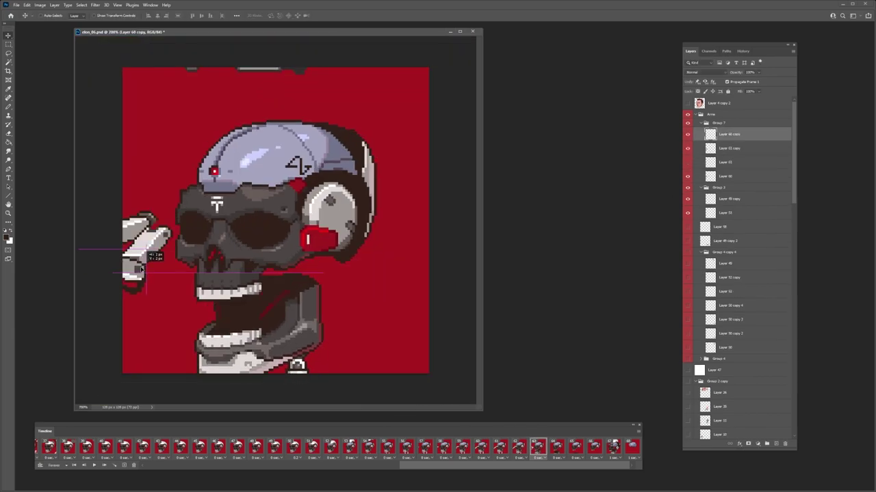
Step: On frame 63, duplicate Layer 61 copy, hide the original, and repaint the new outer arm segment with the Pencil
click(537, 448)
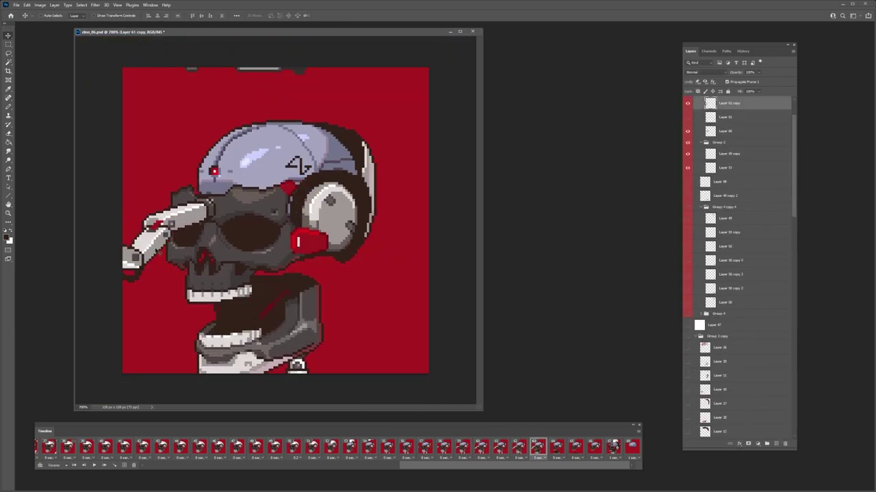
key(ctrl+j)
click(687, 130)
scroll(142, 233, up, 3)
scroll(172, 237, down, 2)
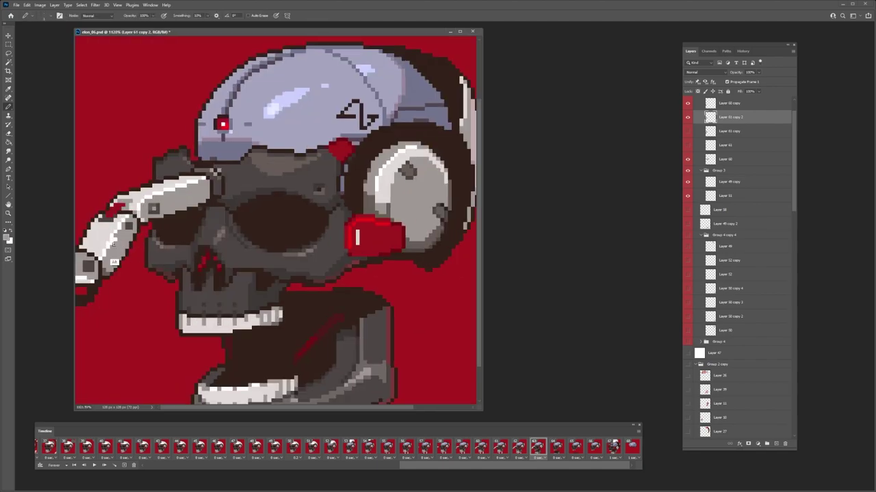
scroll(125, 275, down, 2)
key(e)
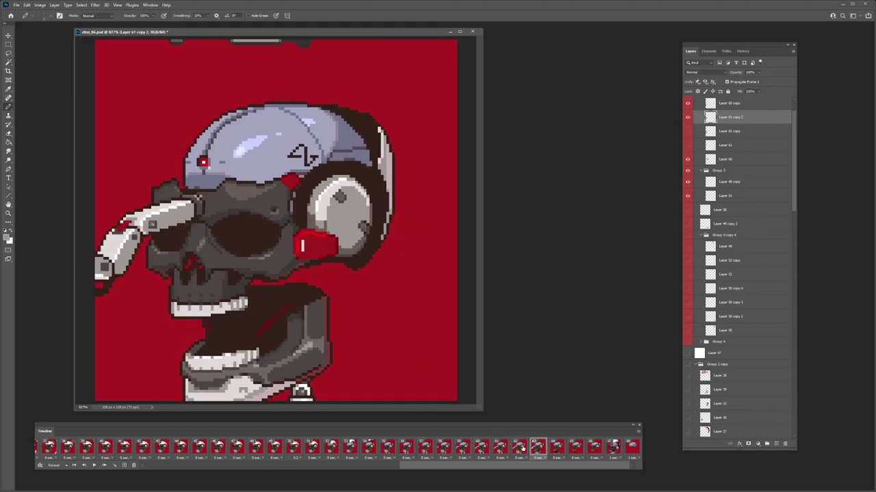
Step: Nudge the Layer 60 arm segment left by 1 px on frame 63 and compare it with frame 62
click(520, 447)
click(537, 448)
key(alt+[)
key(ctrl+Left)
key(alt+])
click(520, 447)
click(537, 448)
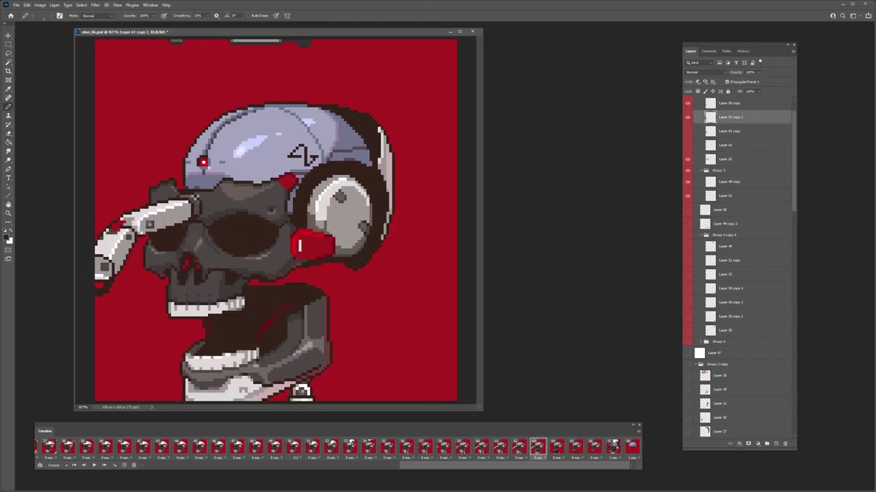
Step: Sample the outer arm segment's colour and shift the arm piece slightly left on frame 63, checking it against frame 62
alt+click(102, 242)
scroll(102, 242, down, 2)
click(520, 447)
click(538, 448)
key(v)
drag(157, 252, 153, 253)
click(520, 447)
click(537, 448)
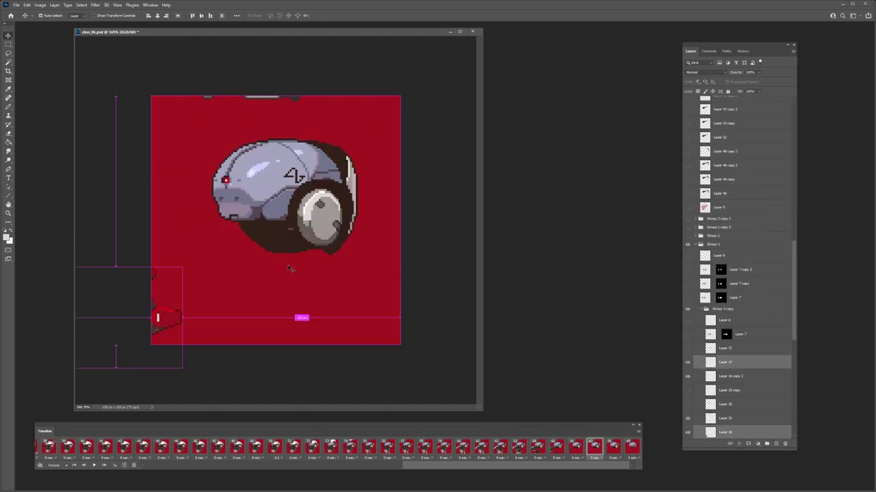
Step: Play the complete animation from the first frame
key(space)
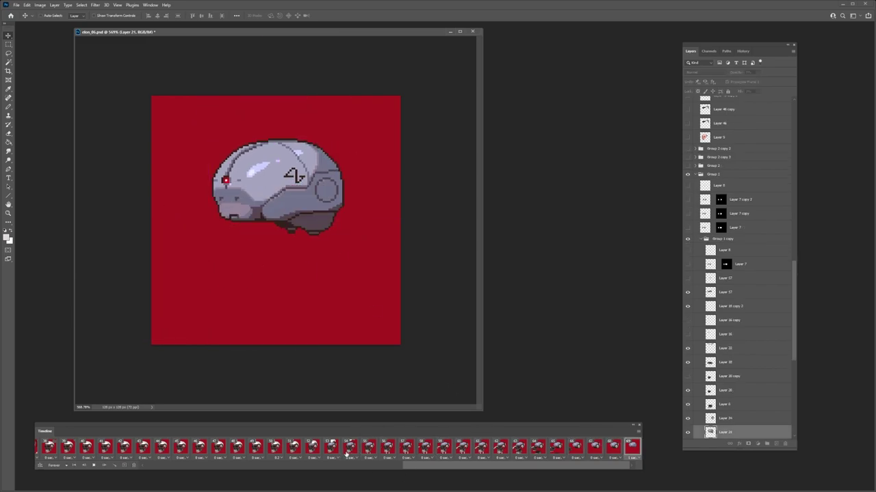
drag(426, 468, 150, 478)
click(45, 443)
key(space)
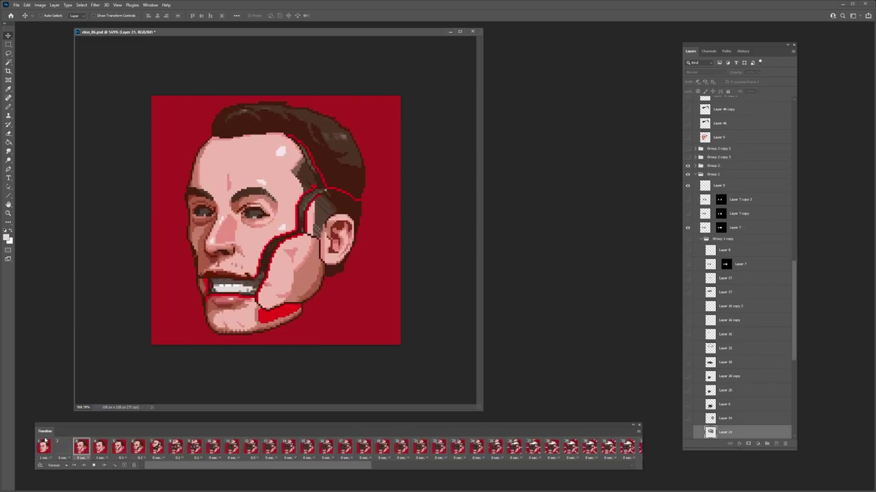